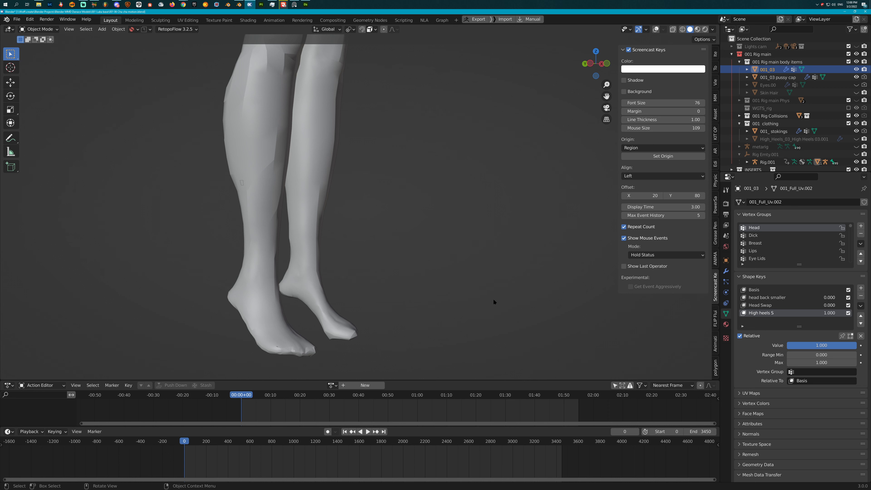
Examine the stockinged legs and feet of the character from several angles, along with the full body.
middle_drag(494, 301, 464, 306)
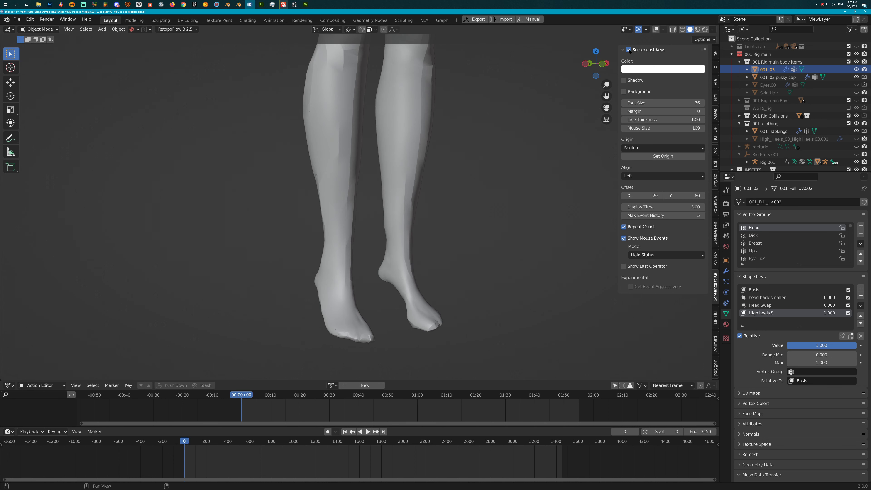
middle_drag(455, 233, 437, 296)
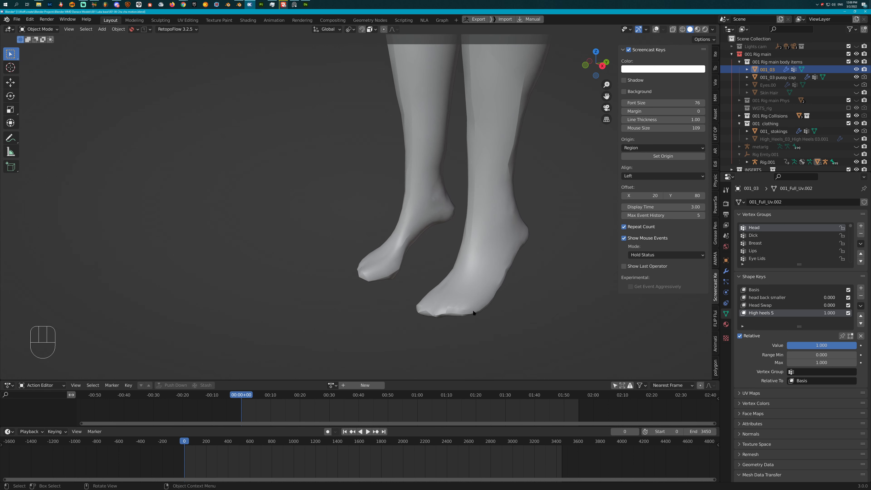
middle_drag(516, 265, 474, 272)
middle_drag(428, 298, 478, 216)
scroll(438, 228, up, 2)
scroll(462, 195, up, 2)
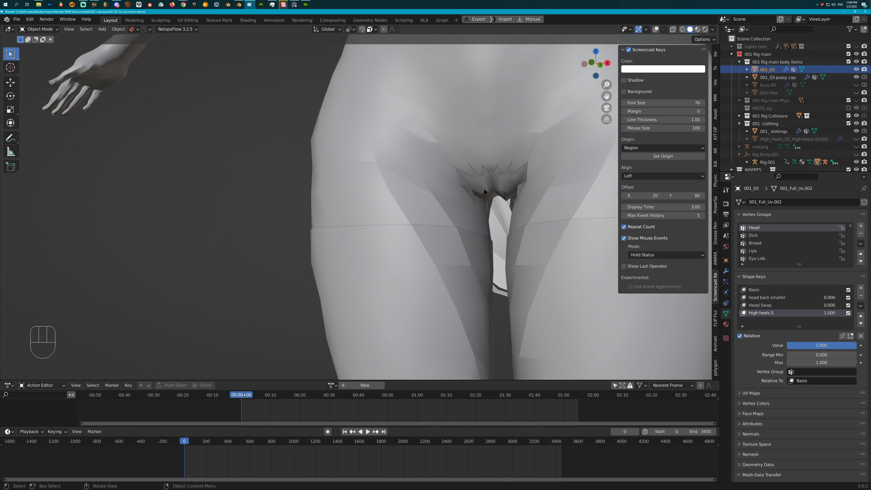
scroll(495, 185, down, 3)
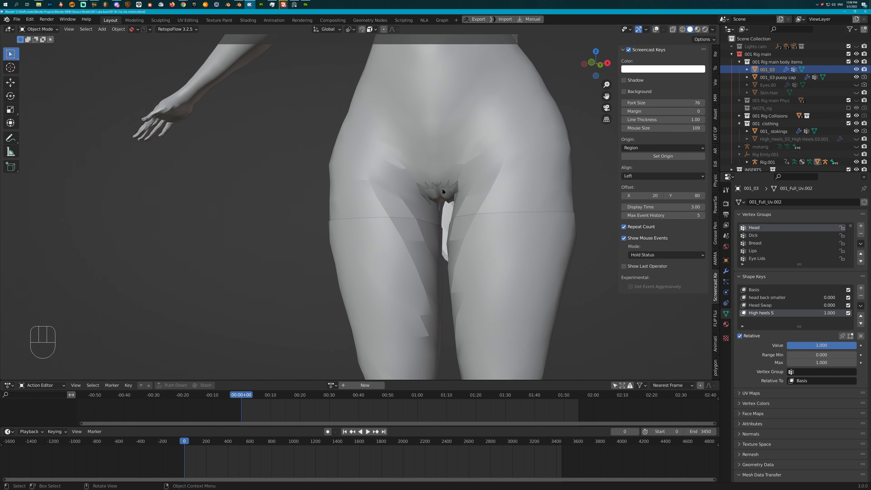
scroll(468, 190, down, 3)
shift+scroll(468, 190, up, 5)
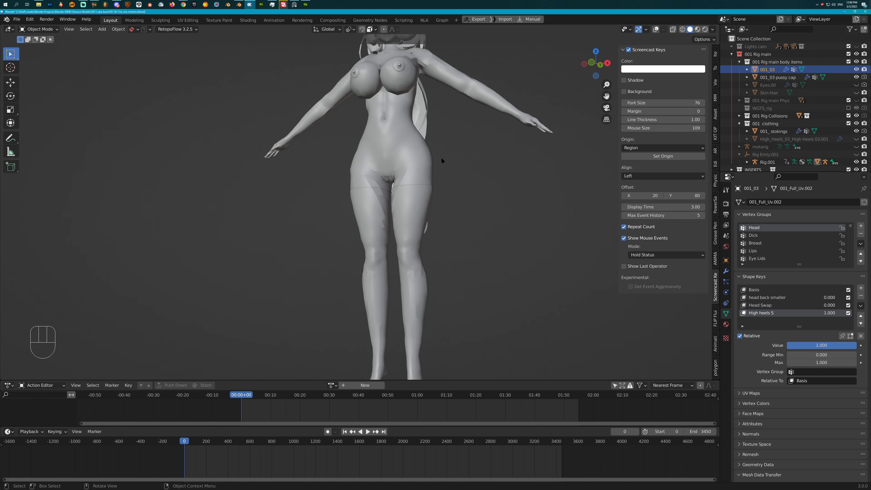
shift+middle_drag(396, 104, 410, 220)
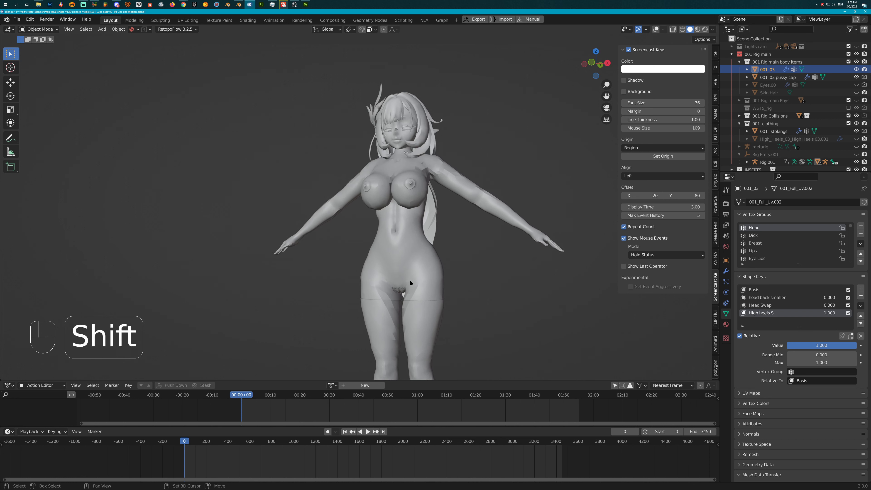
shift+scroll(409, 279, down, 10)
middle_drag(425, 279, 401, 91)
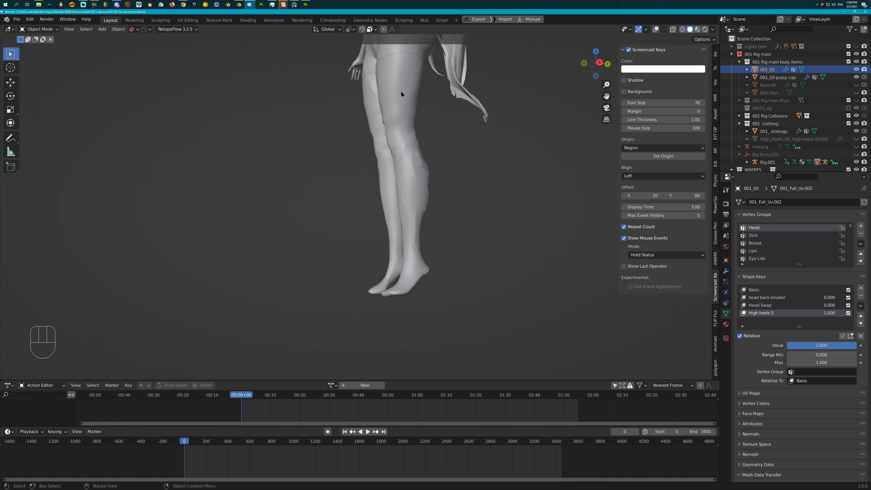
shift+middle_drag(420, 276, 434, 227)
scroll(426, 215, up, 3)
scroll(470, 240, up, 2)
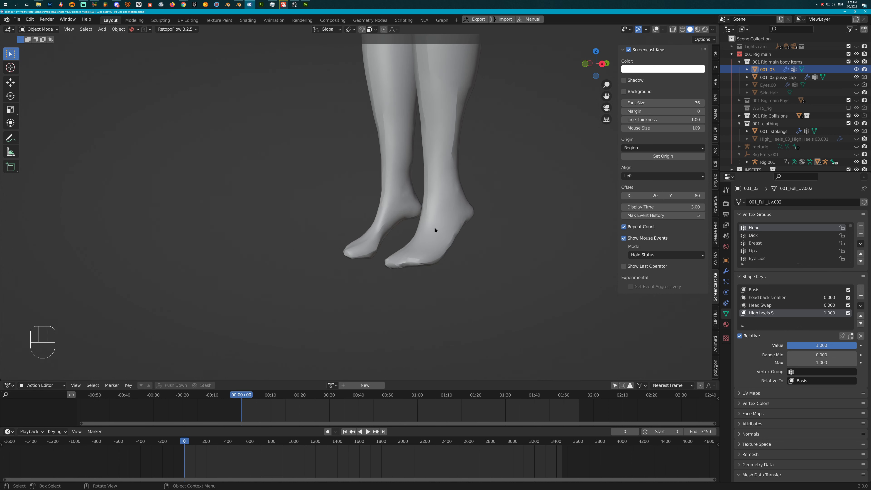
Shift the stockings temporarily away from the body to inspect the bare feet underneath, and cancel the move.
click(434, 226)
key(g)
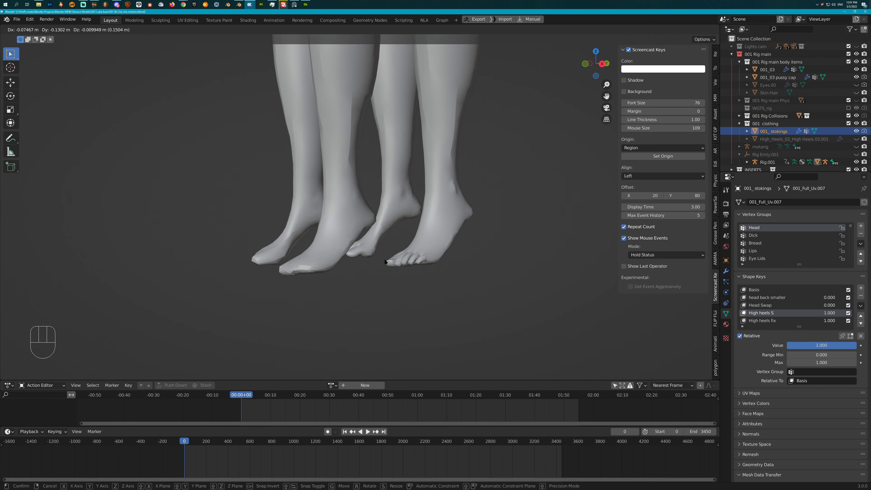
right_click(444, 219)
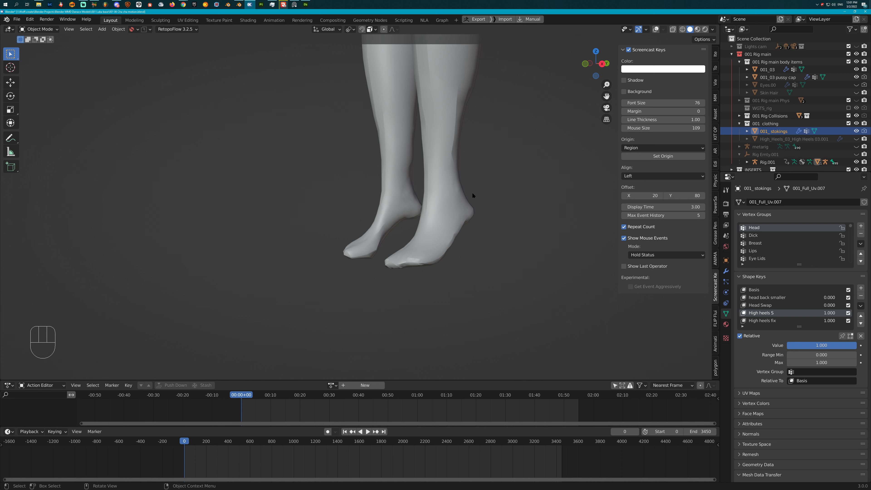
Select the 001_03 body mesh and examine its raised-heel feet up close and its full figure from the front.
scroll(448, 199, down, 4)
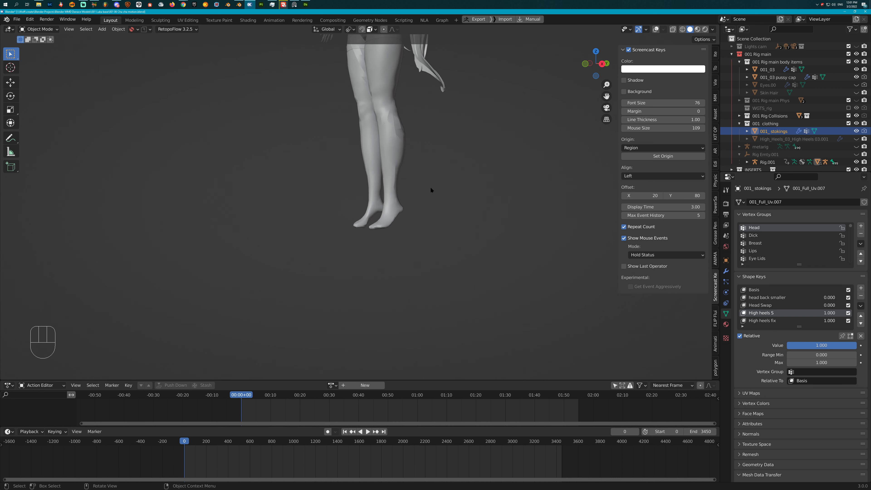
shift+middle_drag(429, 187, 353, 135)
shift+middle_drag(376, 179, 399, 208)
scroll(414, 218, up, 4)
click(422, 198)
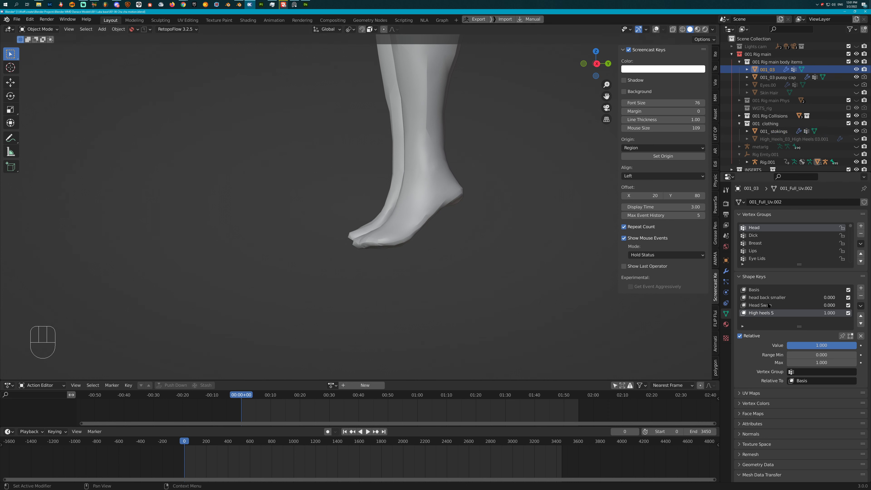
middle_drag(435, 240, 490, 215)
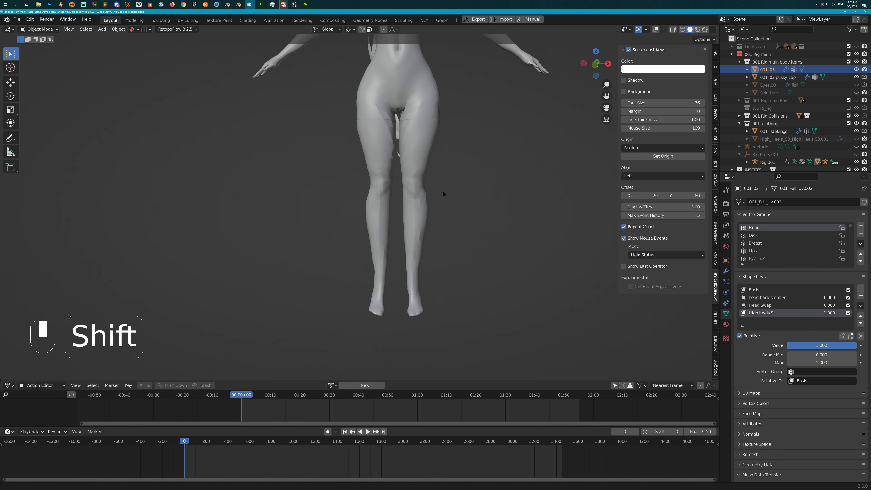
shift+middle_drag(442, 191, 452, 213)
scroll(447, 230, down, 2)
scroll(452, 213, up, 1)
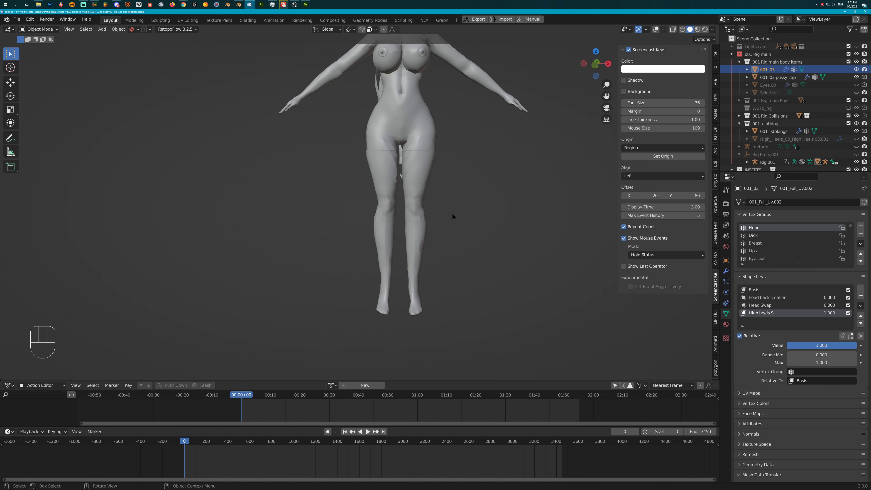
scroll(452, 213, down, 2)
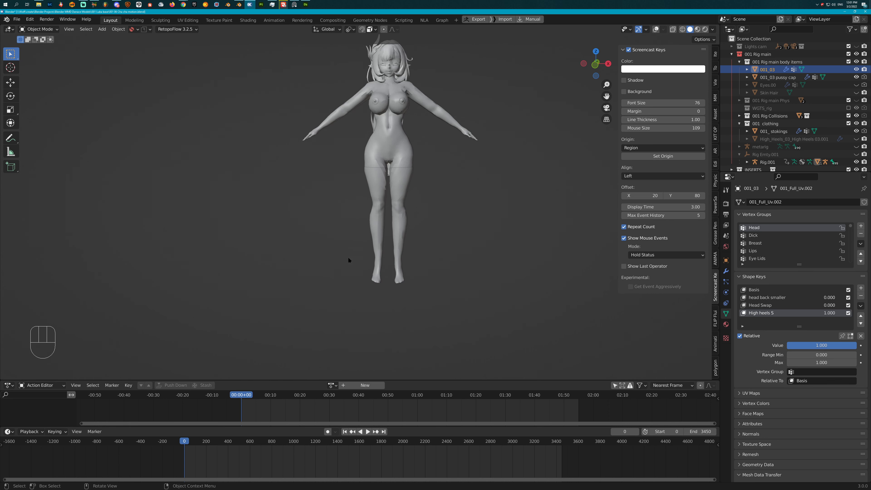
Play the character animation, stop it and return to frame 0.
click(367, 430)
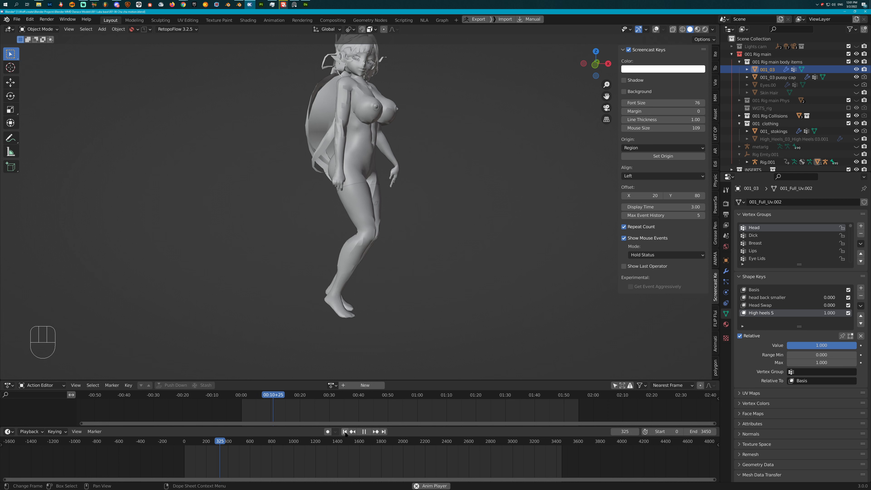
key(shift+Left)
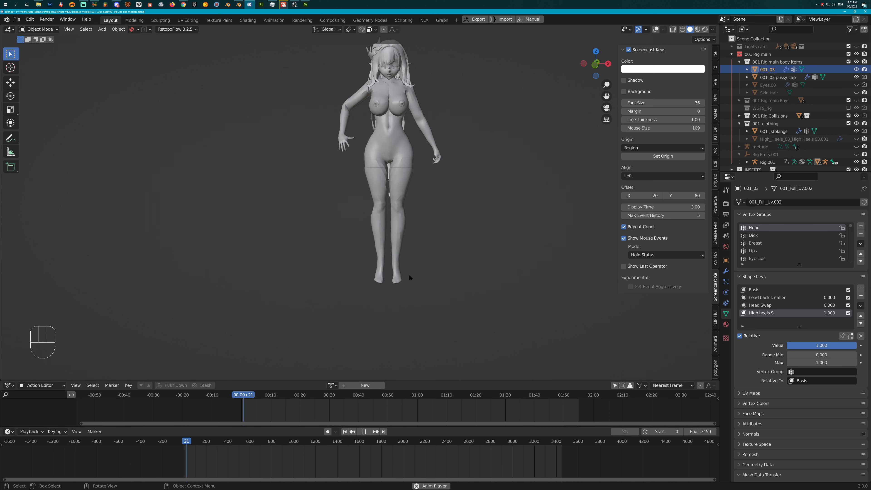
key(space)
key(shift+Left)
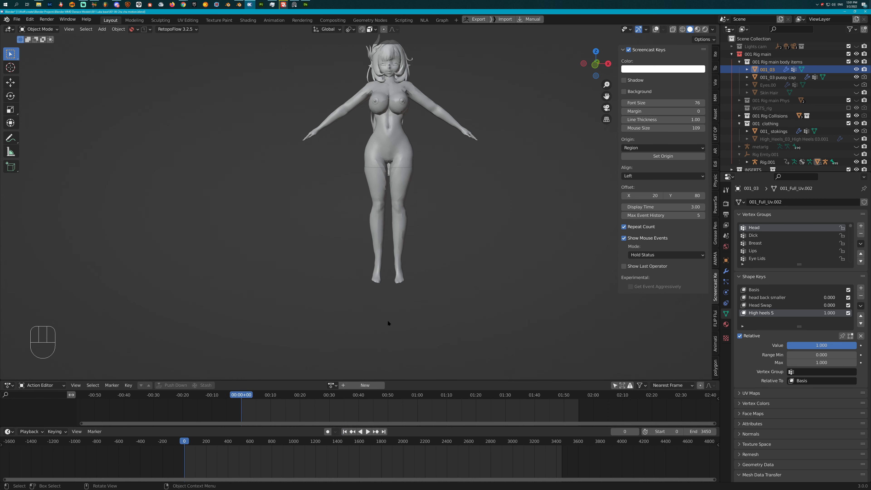
Inspect the legs and raised-heel feet in the rest pose from the side, the front and at full-body distance.
scroll(387, 322, up, 3)
scroll(434, 316, up, 2)
mouse_move(428, 283)
middle_down()
mouse_move(375, 291)
mouse_move(424, 289)
middle_up()
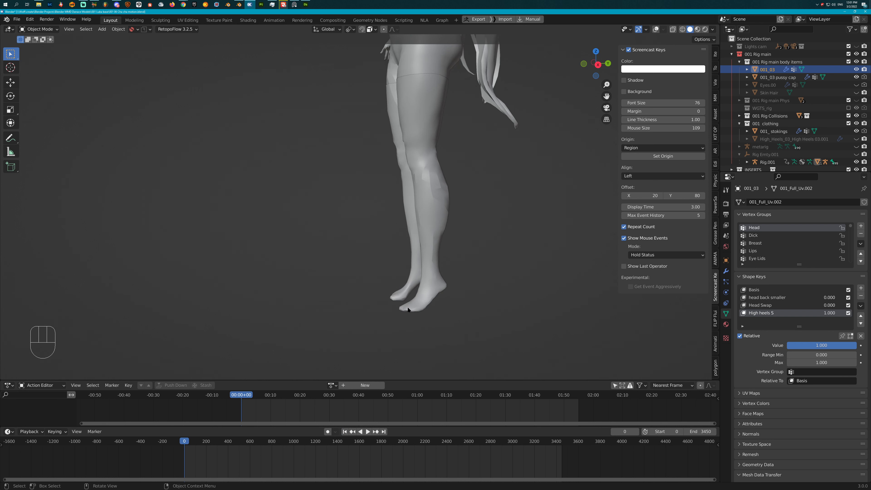
shift+scroll(411, 227, up, 5)
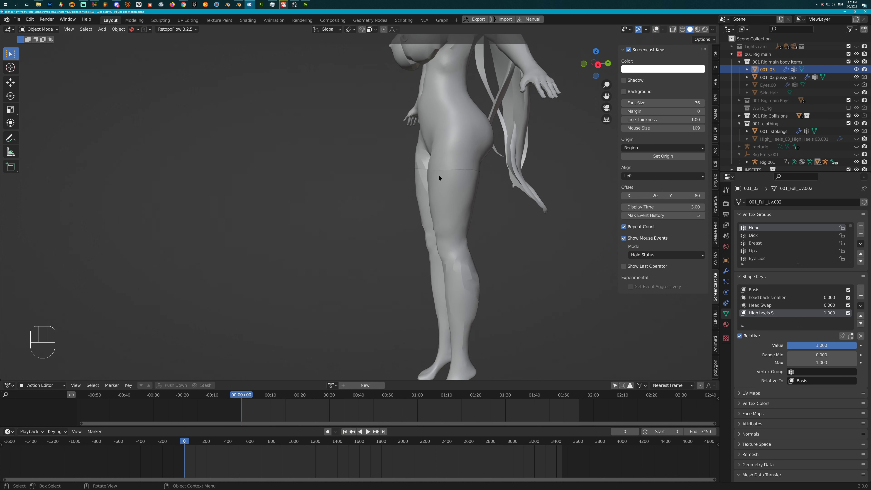
scroll(425, 216, down, 2)
middle_drag(445, 248, 483, 256)
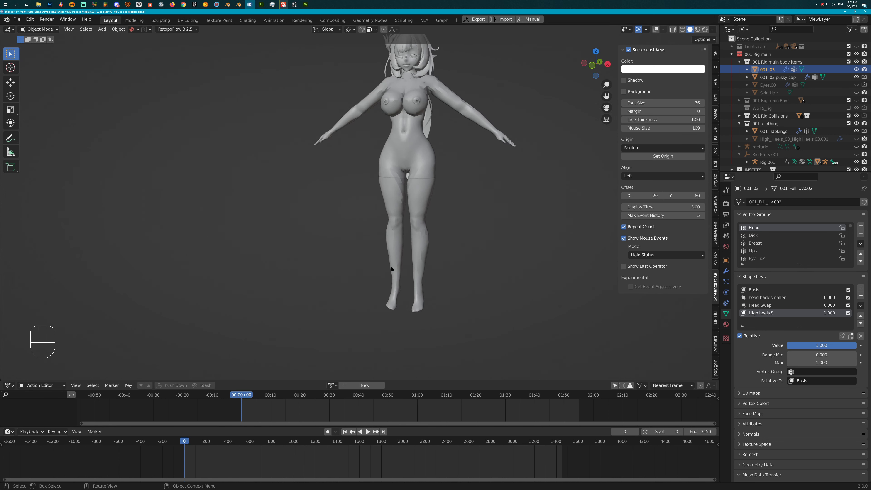
middle_drag(399, 217, 423, 212)
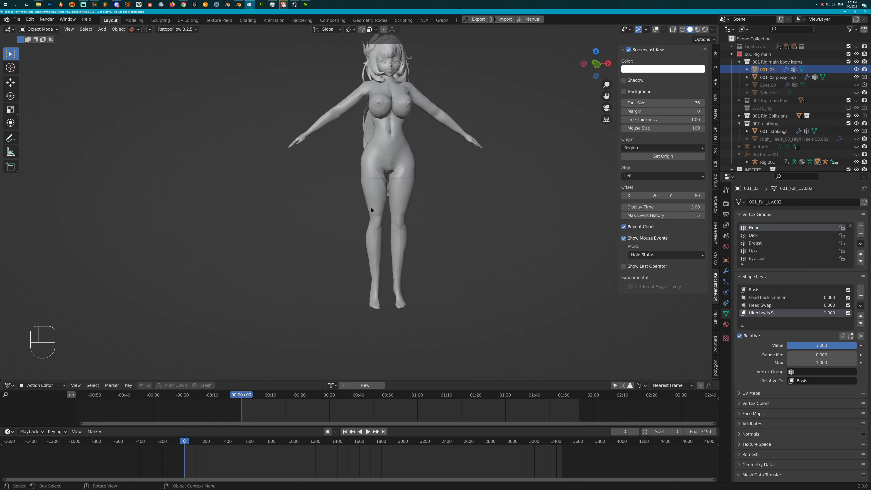
middle_drag(370, 207, 397, 247)
shift+scroll(407, 190, down, 5)
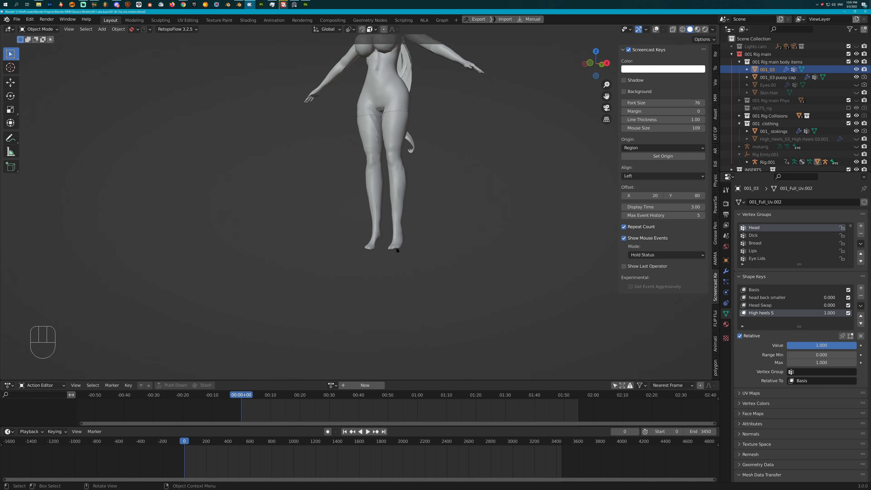
scroll(409, 255, up, 6)
scroll(447, 303, down, 2)
middle_drag(430, 281, 403, 276)
scroll(405, 240, down, 3)
shift+middle_drag(407, 203, 381, 258)
middle_drag(326, 112, 398, 141)
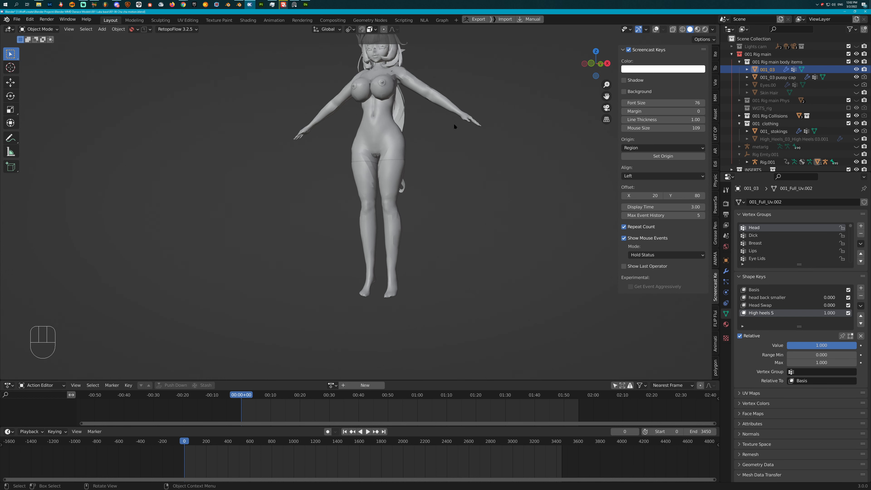
middle_drag(411, 117, 421, 207)
scroll(420, 207, up, 3)
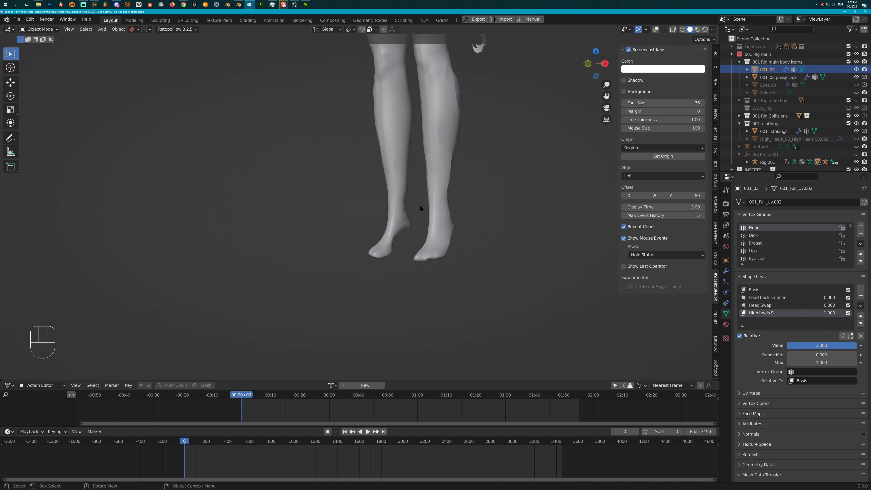
Set the High heels S and High heels fix shape keys of the stockings to 0.
click(442, 210)
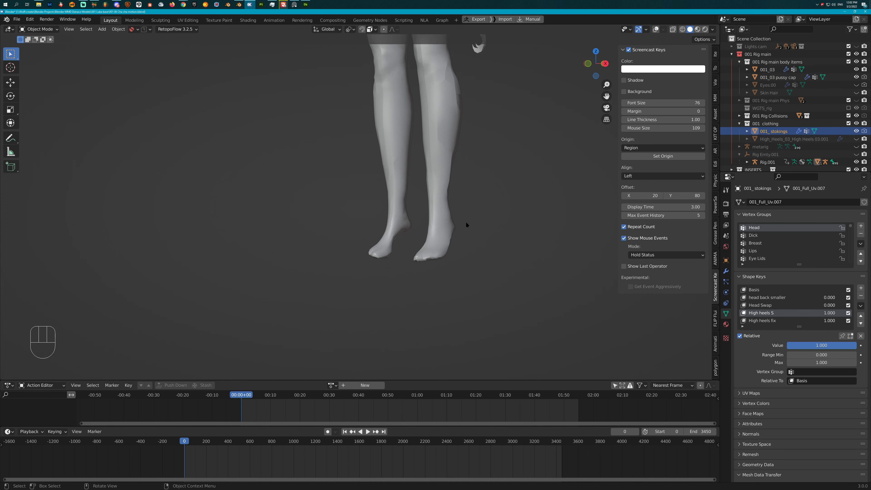
drag(837, 347, 799, 317)
click(786, 321)
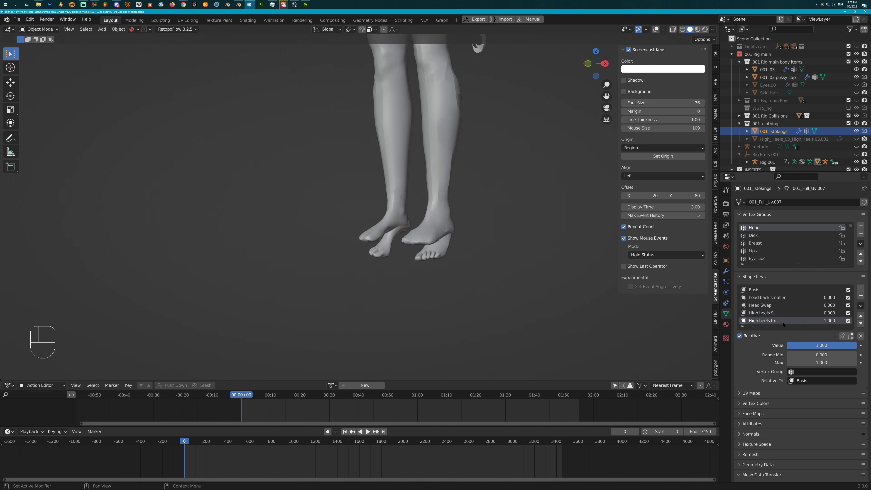
drag(842, 347, 548, 273)
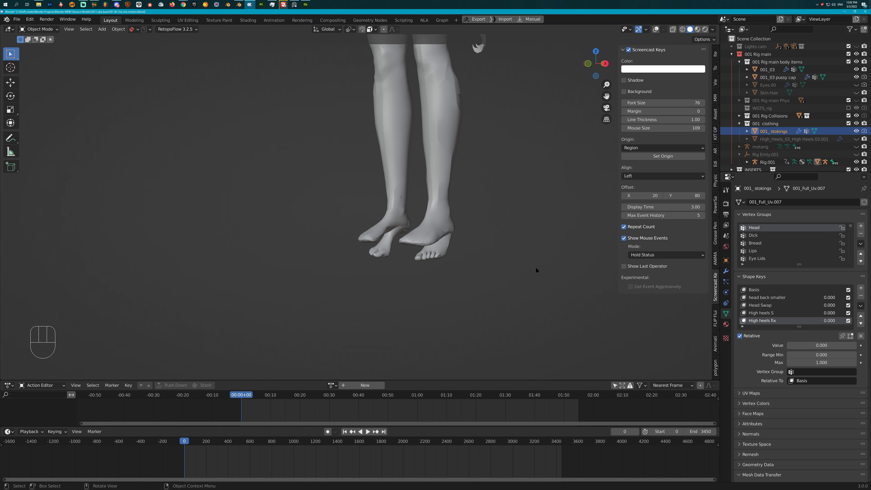
Set the High heels S shape key of the 001_03 body mesh to 0.
click(424, 256)
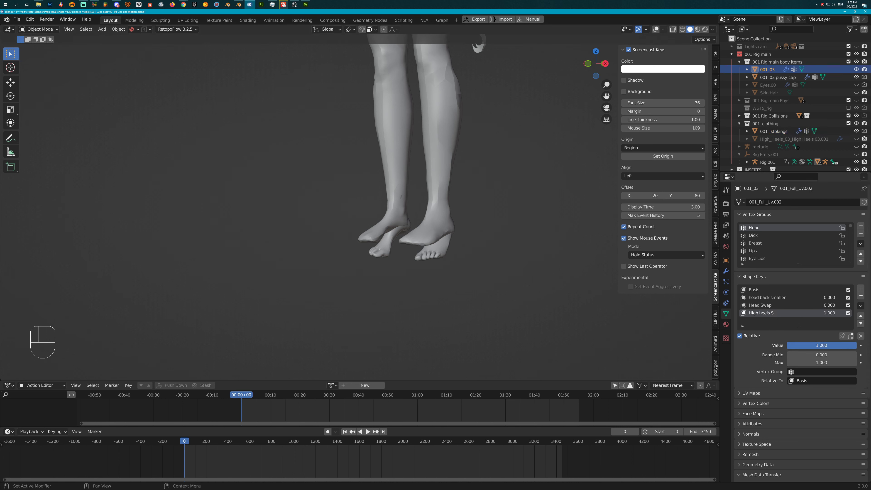
drag(834, 344, 805, 313)
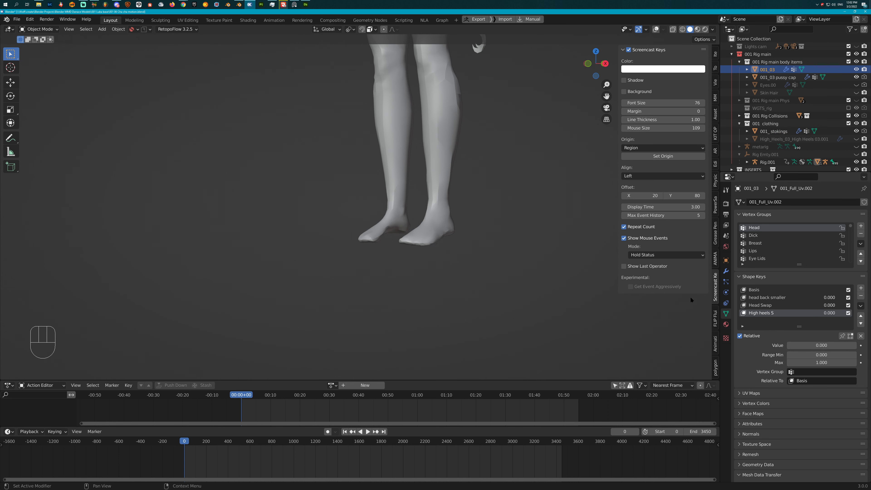
shift+middle_drag(472, 220, 498, 242)
Turn on the viewport overlays and open the stockings mesh in Edit Mode with face selection.
click(502, 242)
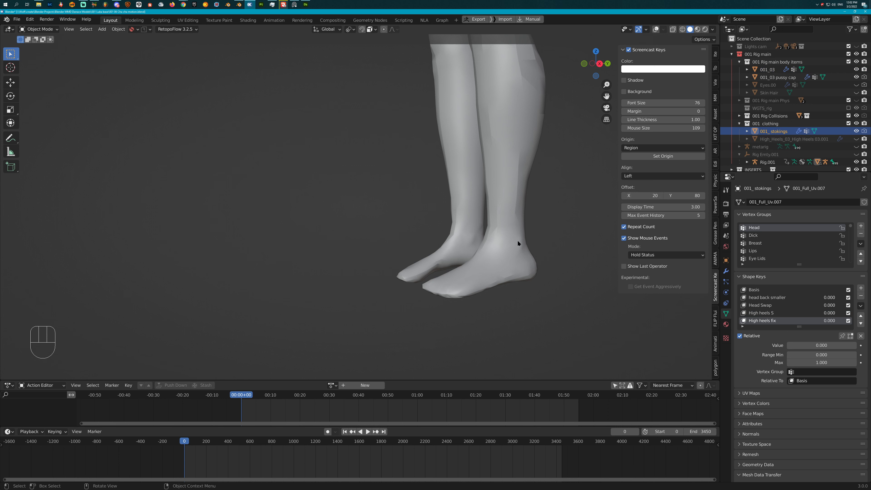
click(656, 30)
shift+middle_drag(491, 223, 456, 217)
key(g)
key(Tab)
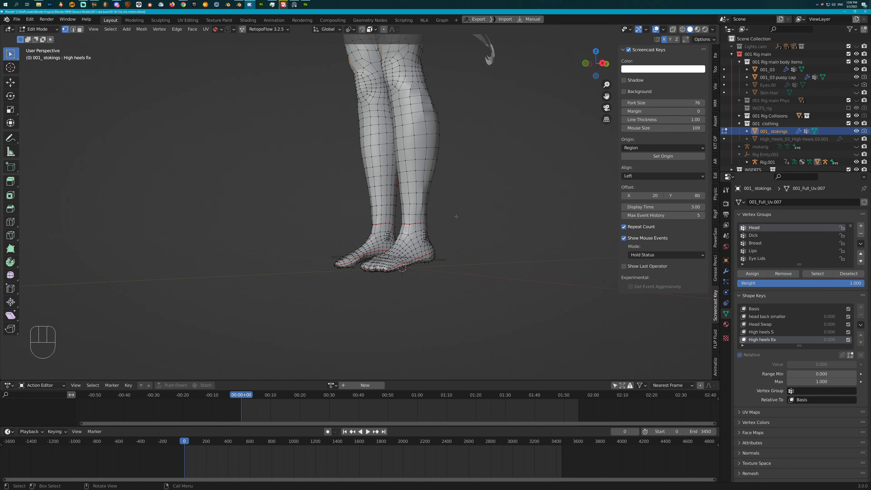
shift+middle_drag(426, 156, 411, 197)
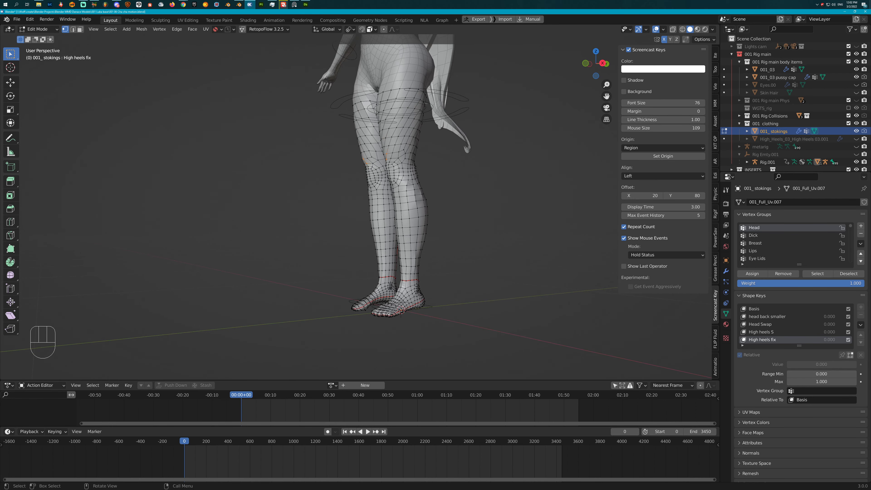
scroll(398, 163, up, 3)
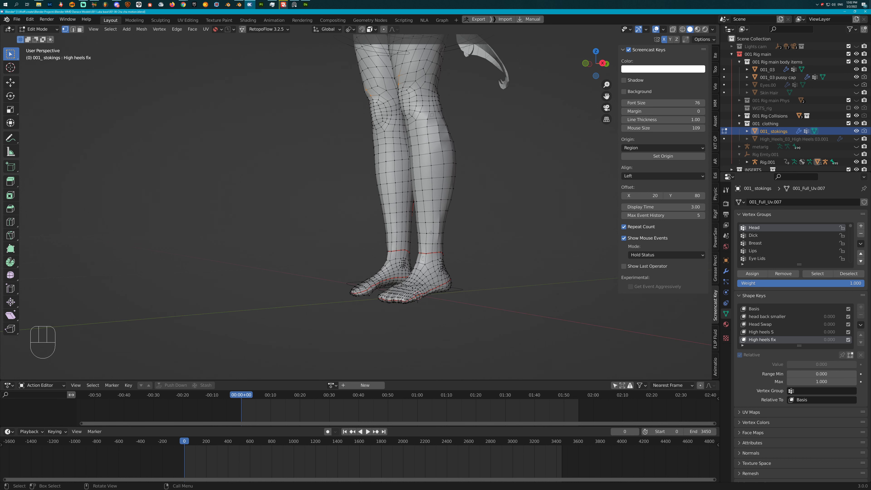
key(3)
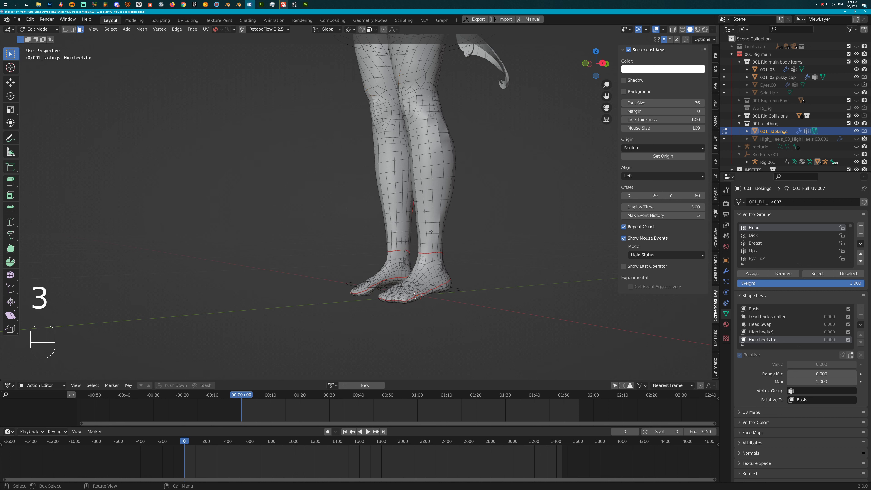
Select the leg portions of the stockings mesh as linked faces bounded by the ankle seams and hide them.
click(431, 208)
key(l)
key(l)
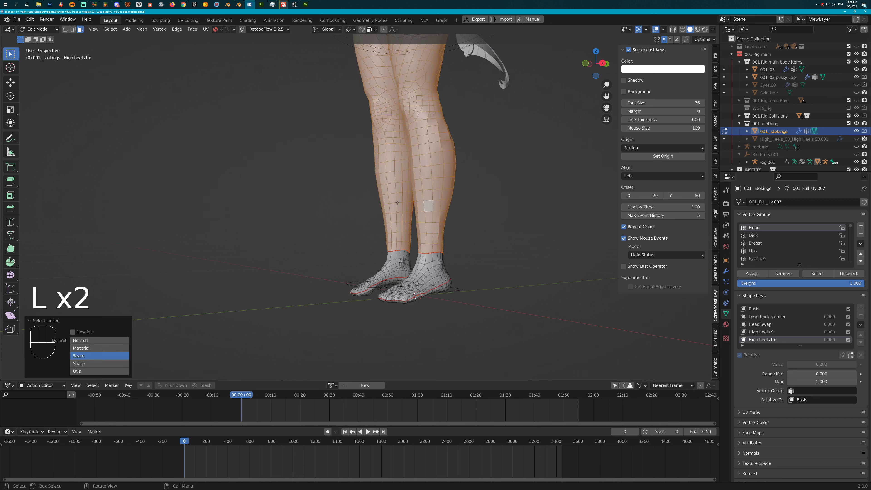
scroll(398, 204, down, 2)
middle_drag(401, 203, 429, 247)
key(g)
key(g)
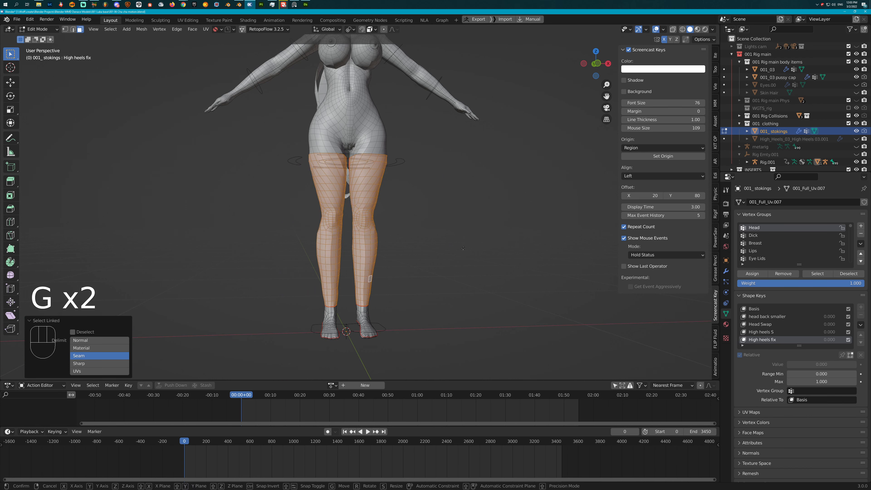
right_click(444, 295)
shift+middle_drag(442, 278, 411, 201)
key(h)
scroll(416, 225, up, 4)
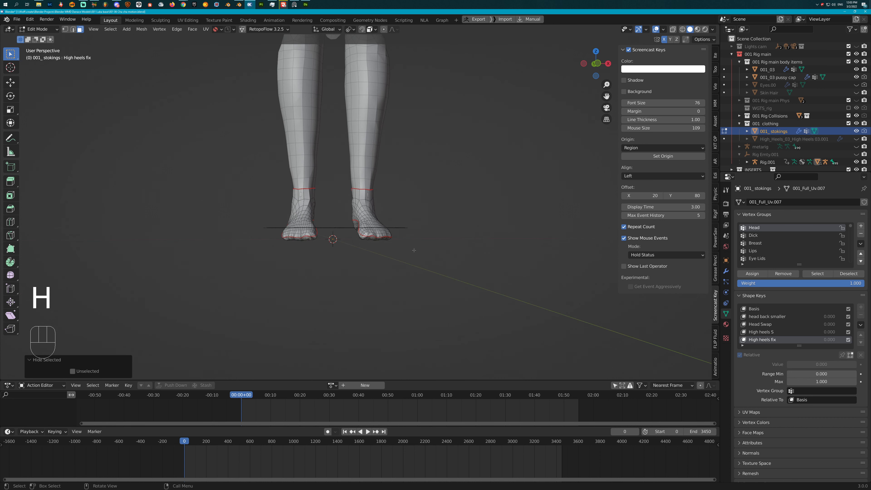
Select all the remaining foot faces of the stockings and check them with a trial move and a close view.
key(a)
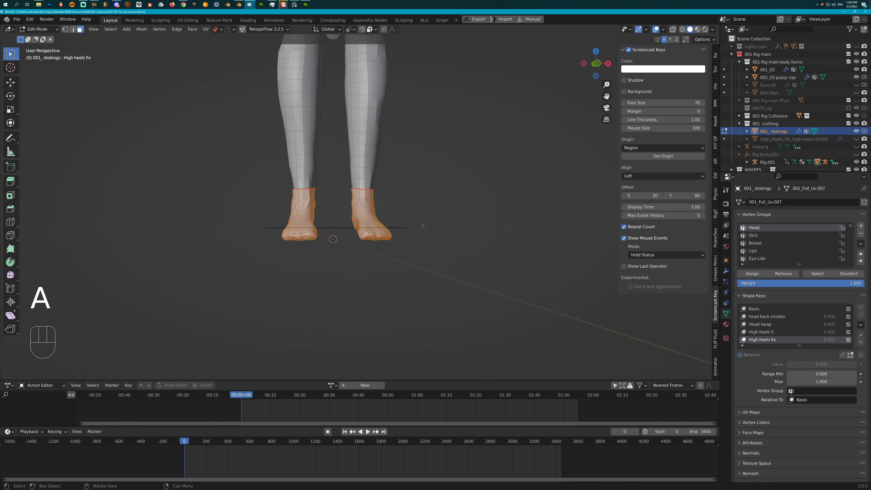
middle_drag(424, 225, 360, 227)
key(g)
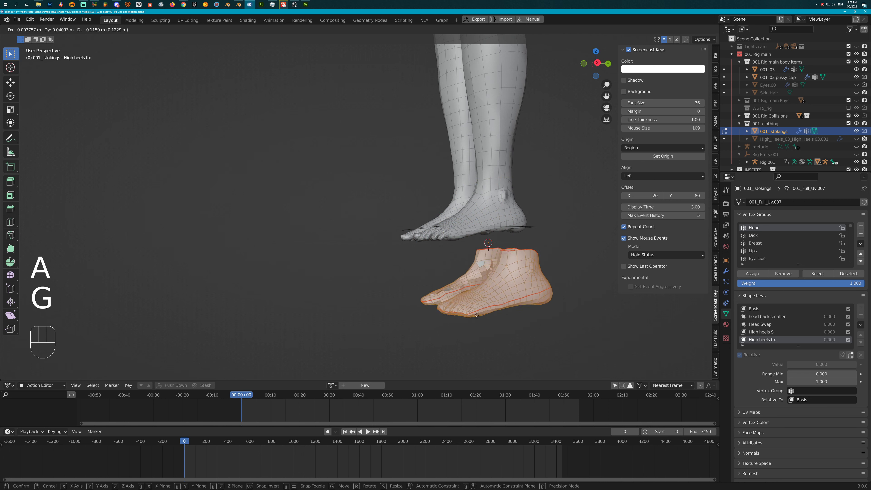
click(438, 262)
middle_drag(442, 264, 356, 236)
middle_drag(443, 210, 512, 218)
scroll(414, 211, up, 1)
scroll(457, 222, up, 2)
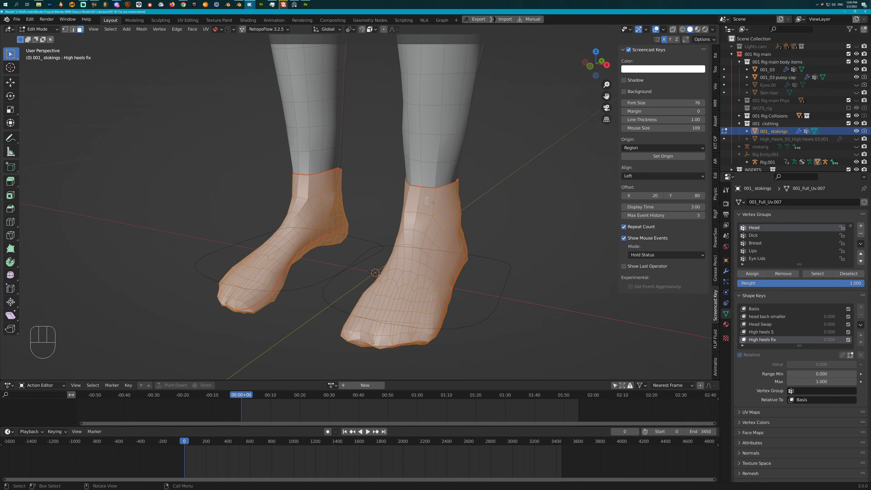
scroll(429, 205, down, 3)
middle_drag(429, 205, 443, 203)
scroll(431, 217, down, 2)
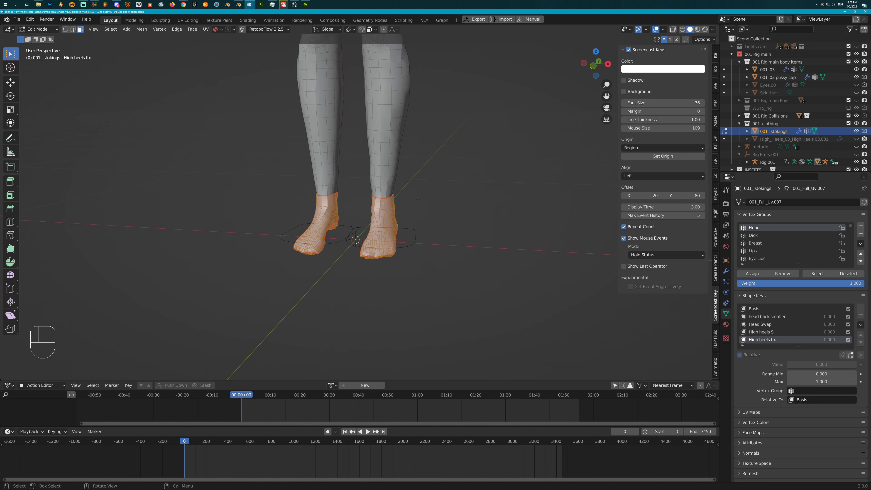
Duplicate the selected foot faces in place, separate the copy into its own object and return to Object Mode.
key(shift+d)
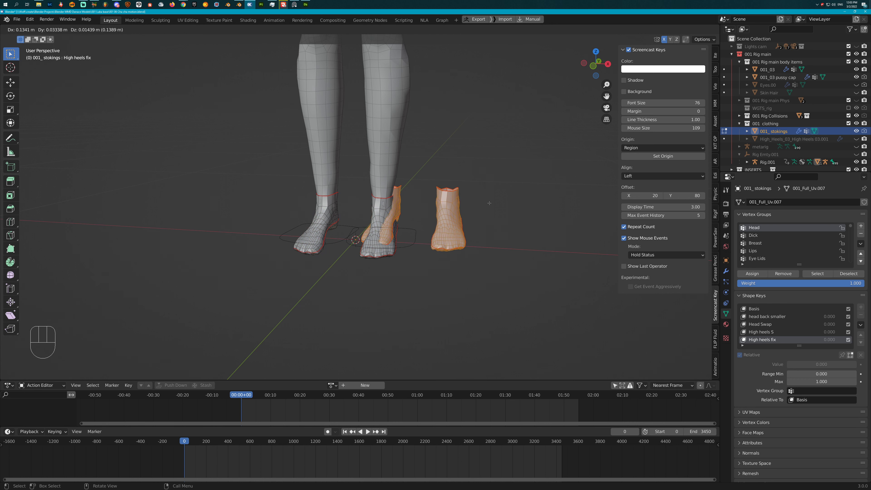
right_click(489, 203)
key(p)
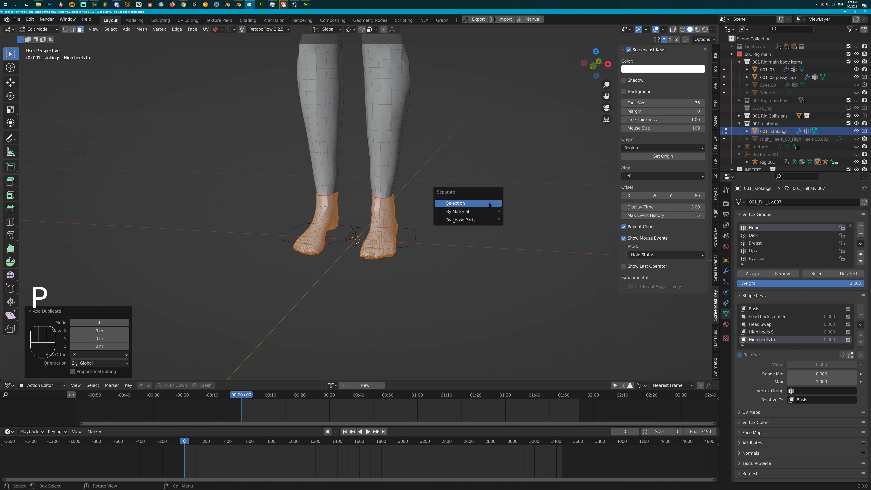
click(467, 202)
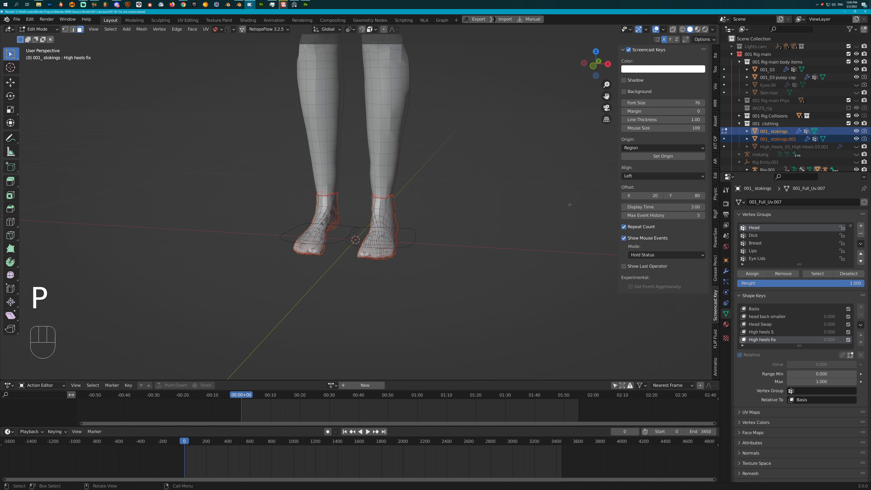
key(Tab)
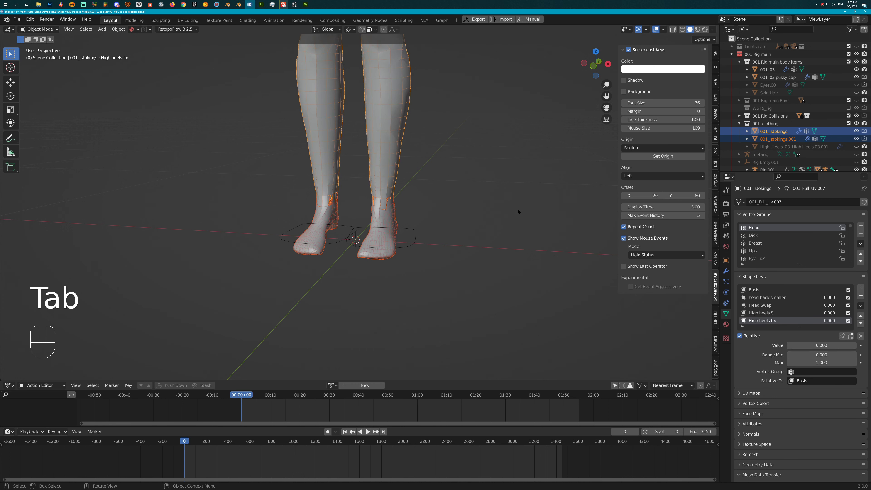
Rename the separated stocking feet object as 001_feet replace.
double_click(775, 137)
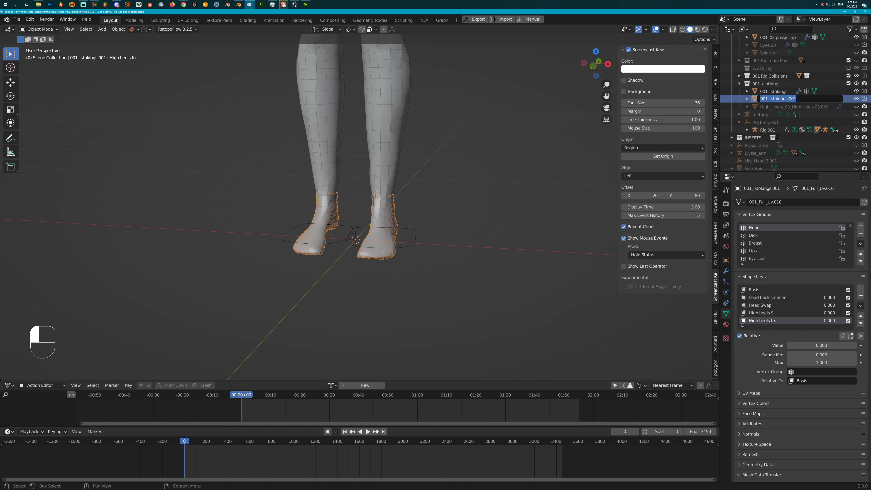
drag(769, 99, 797, 100)
text(feet r)
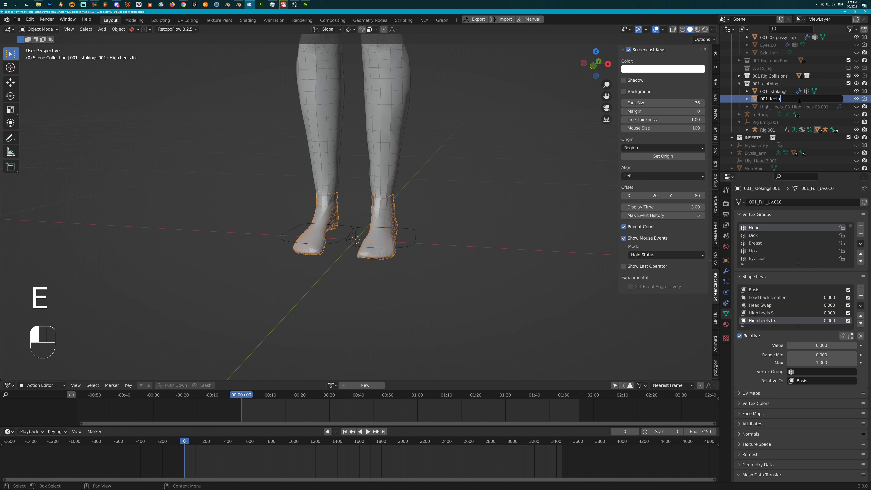
text(eplace)
key(Return)
Move the 001_feet replace object into the 001 Rig main body items collection.
scroll(799, 101, up, 3)
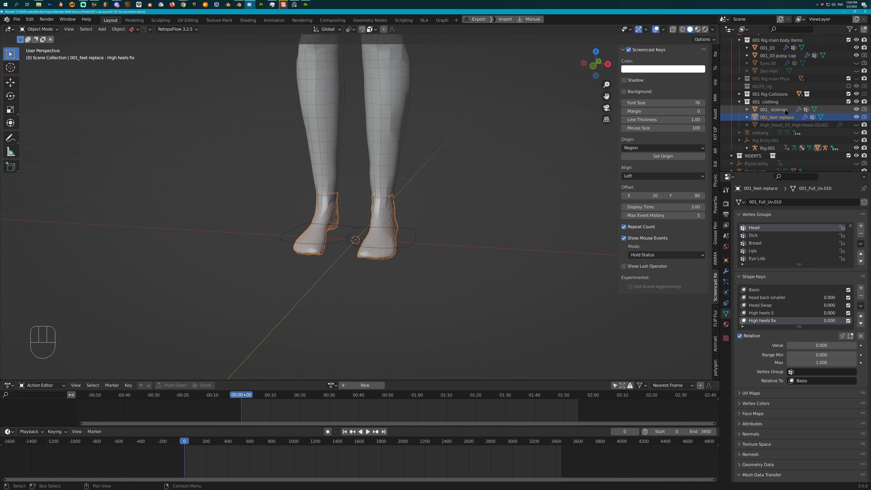
drag(776, 128, 780, 66)
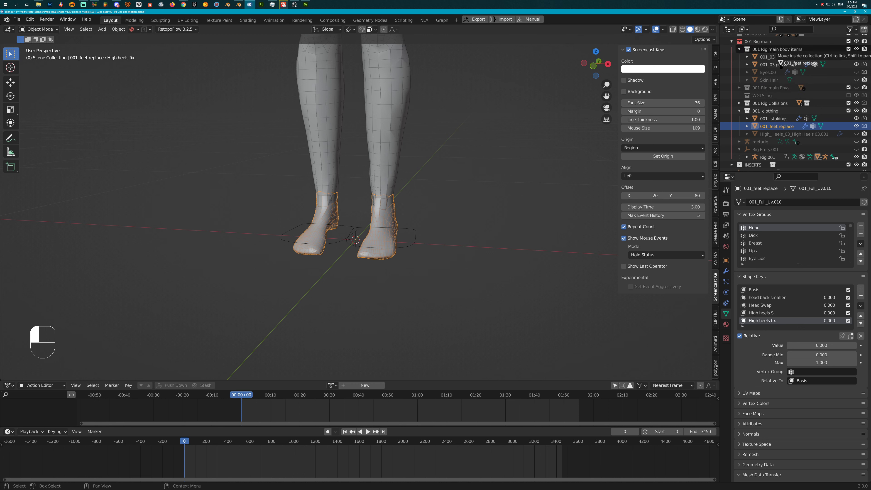
drag(781, 66, 779, 67)
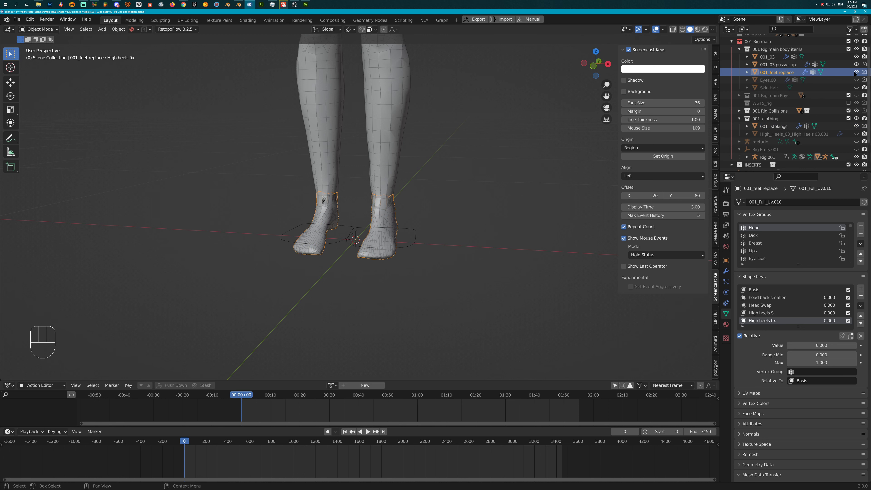
Hide the 001_ stokings object.
click(394, 125)
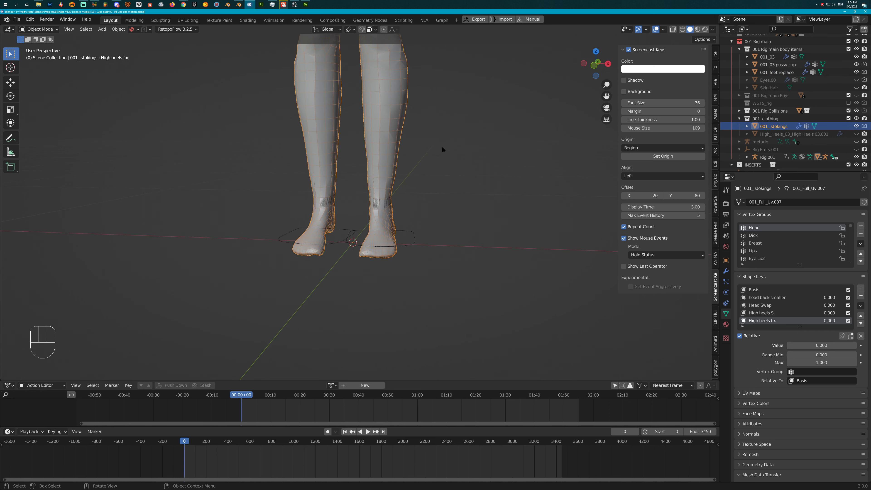
scroll(443, 147, down, 1)
click(856, 126)
Examine the cap mesh at the body's pelvis from several angles, testing with trial moves whether it is separate.
scroll(451, 203, up, 2)
shift+scroll(410, 229, up, 3)
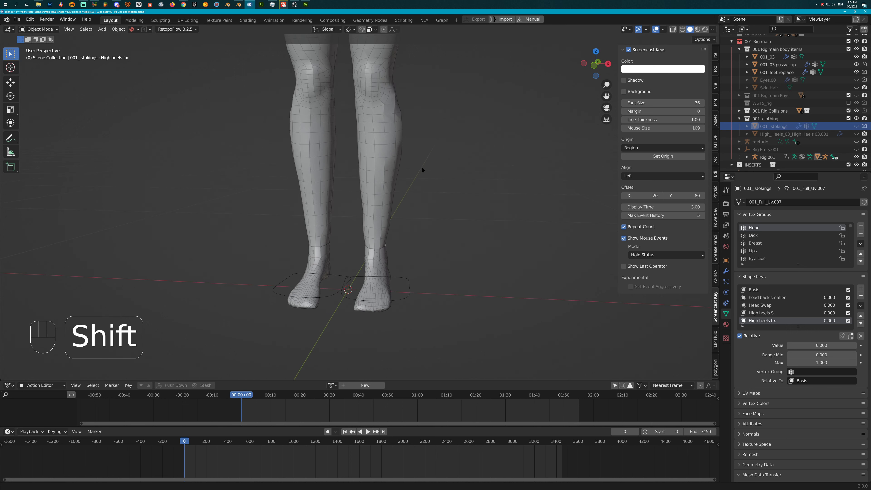
shift+scroll(421, 160, down, 3)
scroll(408, 194, up, 2)
shift+scroll(431, 155, down, 2)
scroll(448, 138, up, 2)
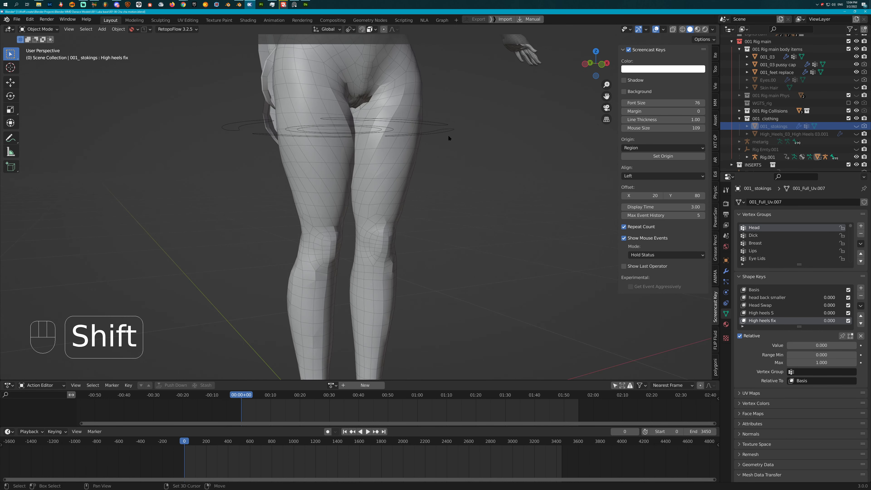
shift+scroll(447, 134, down, 2)
click(354, 175)
middle_drag(444, 188, 462, 193)
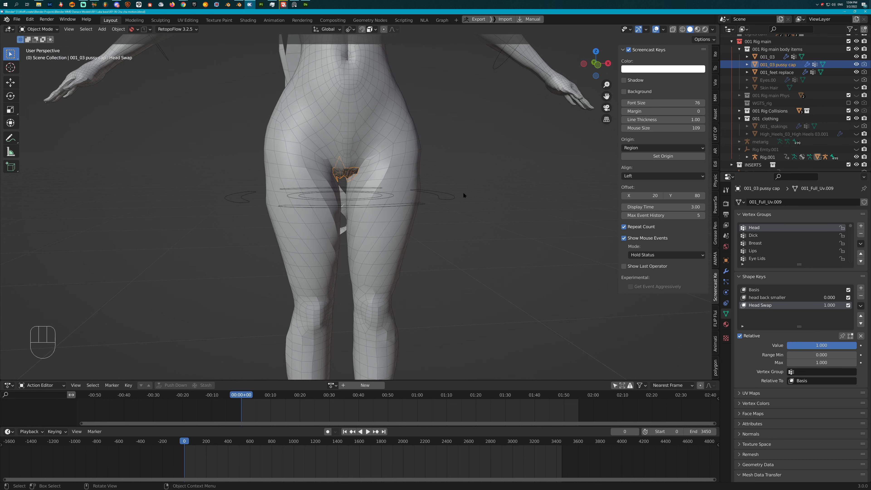
key(g)
right_click(466, 227)
middle_drag(467, 227, 446, 195)
key(g)
right_click(461, 238)
scroll(454, 231, up, 3)
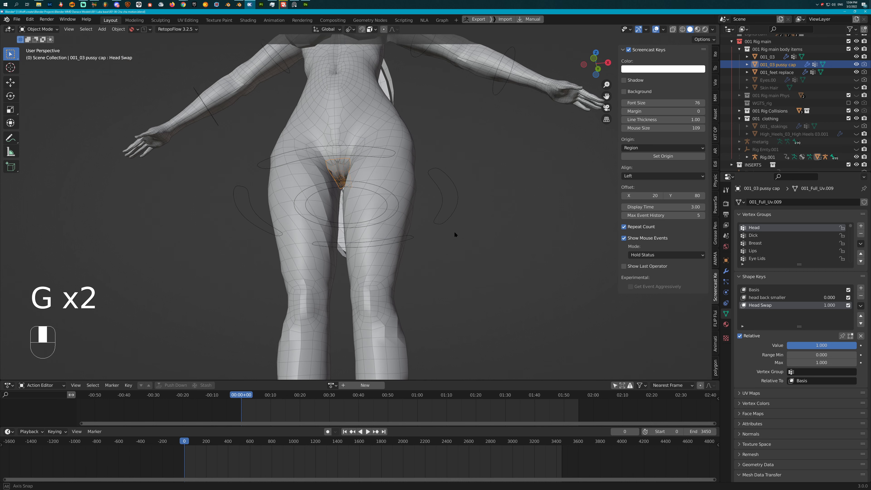
shift+middle_drag(452, 245, 455, 227)
Duplicate the 001_03 body mesh in place.
click(369, 217)
scroll(445, 220, down, 4)
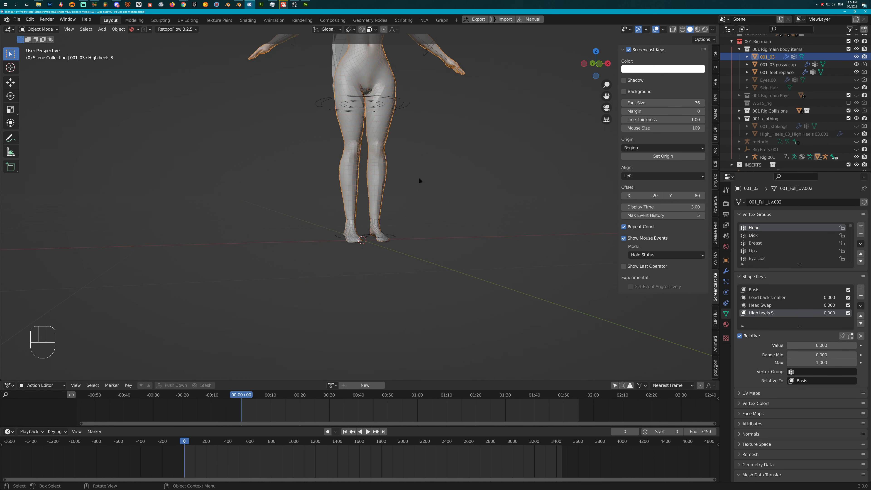
shift+middle_drag(411, 161, 431, 193)
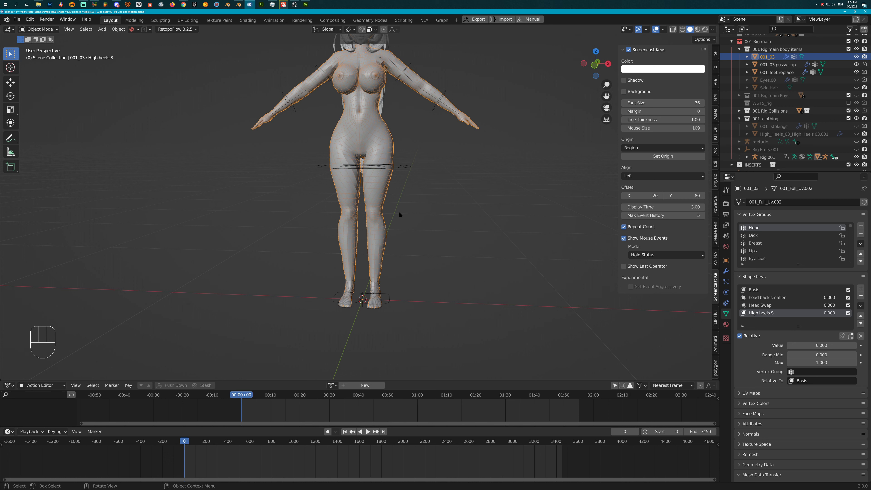
shift+middle_drag(399, 210, 454, 200)
scroll(457, 198, down, 3)
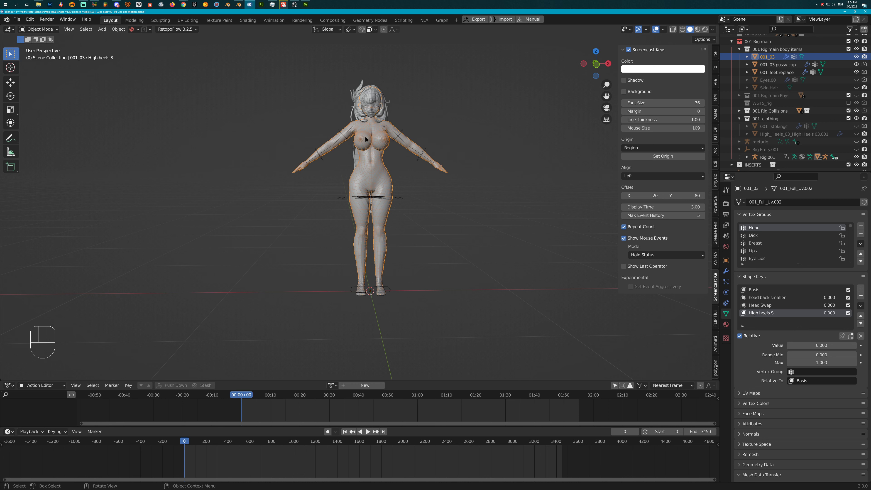
middle_drag(414, 254, 431, 241)
middle_drag(368, 172, 347, 185)
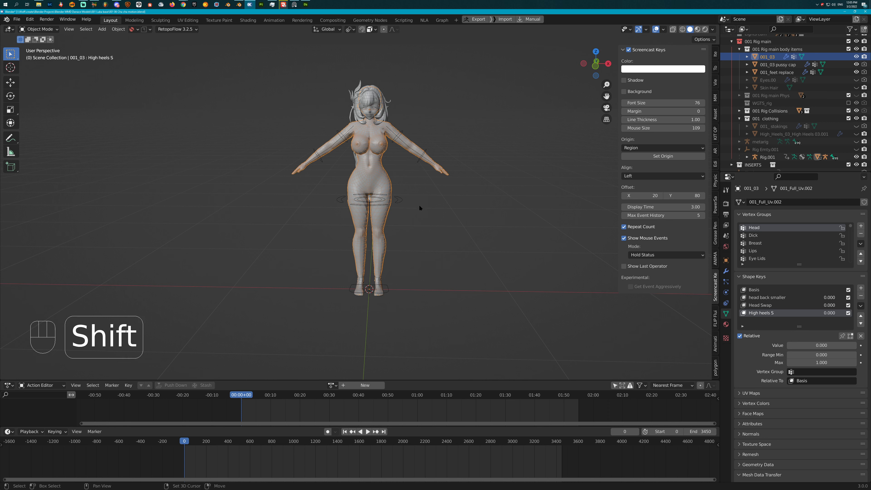
key(shift+d)
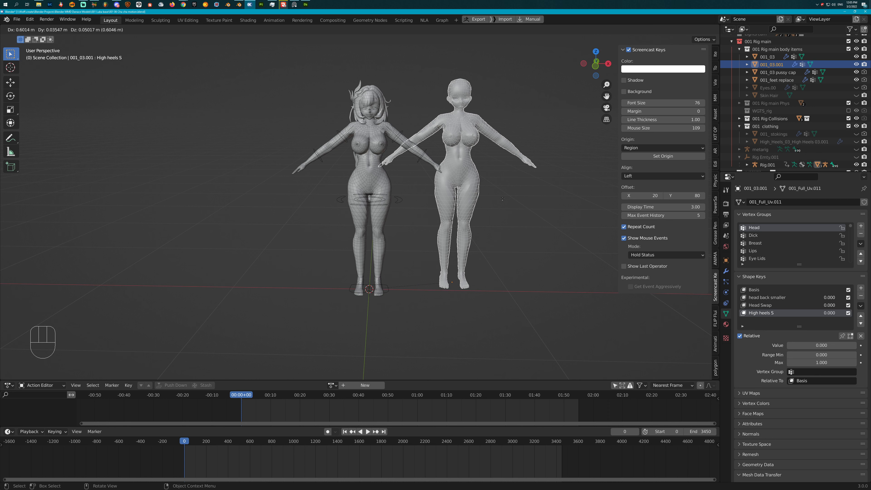
right_click(486, 199)
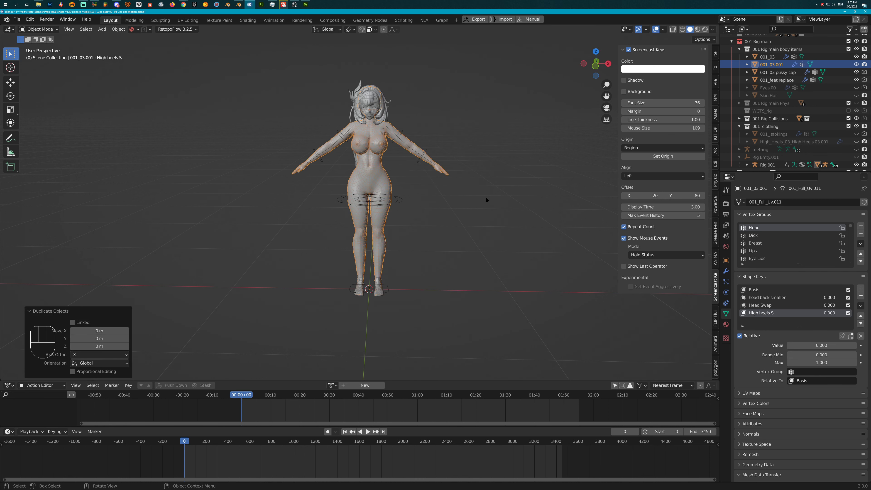
Rename the duplicated body mesh as 001_03. copy caps.
double_click(779, 66)
double_click(778, 78)
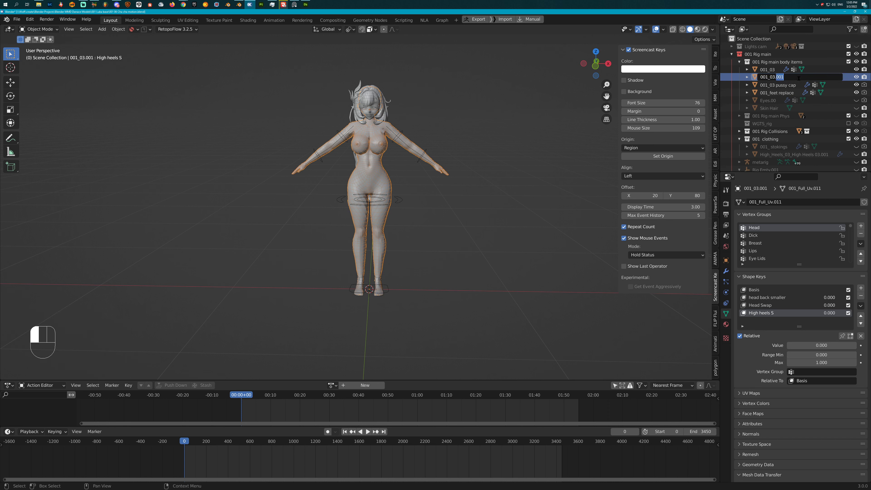
text(copy caps)
key(Return)
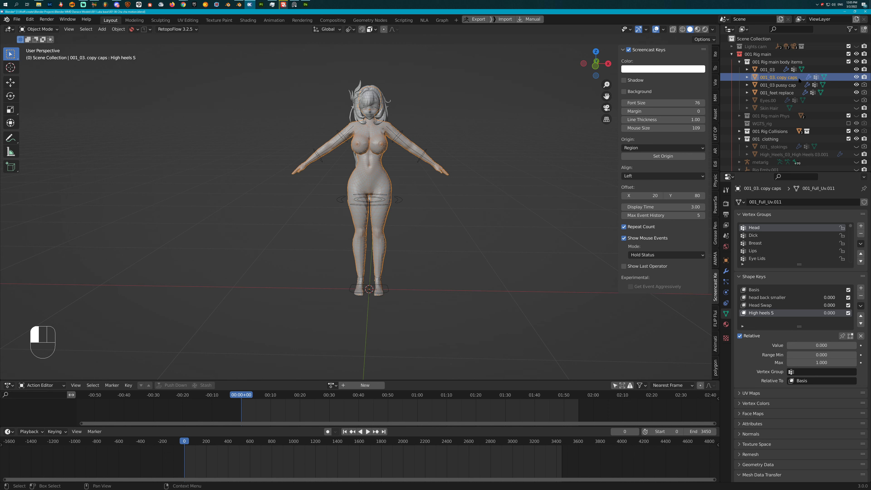
Hide the original 001_03 body mesh and check the copy with a trial move.
click(856, 69)
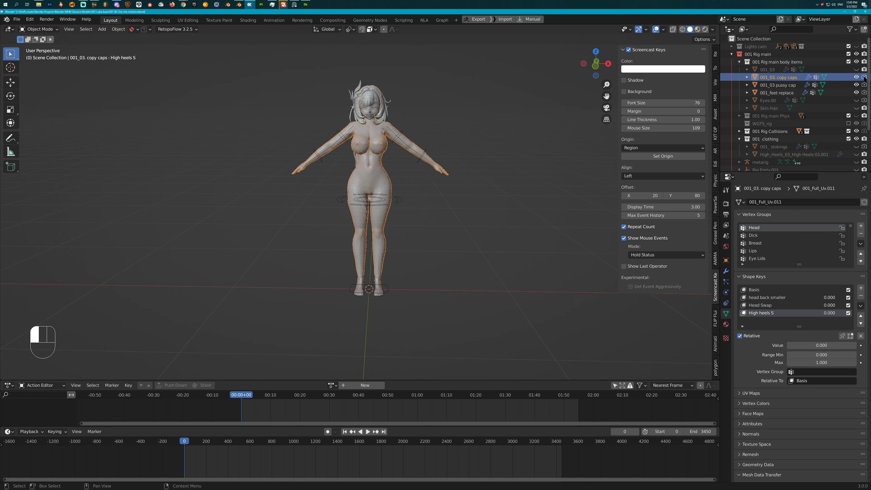
scroll(447, 177, up, 2)
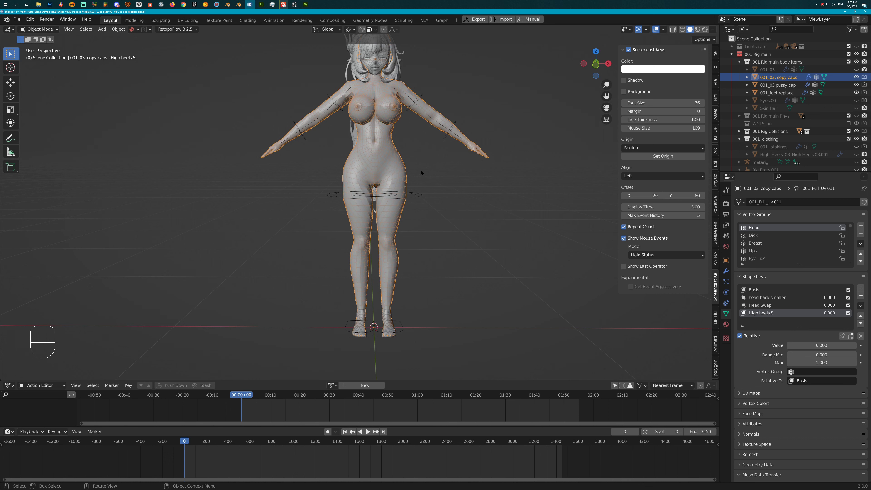
key(g)
right_click(503, 181)
Select the 001_feet replace object over the body's feet and hide it.
shift+middle_drag(444, 209, 443, 132)
scroll(451, 161, up, 2)
shift+middle_drag(427, 220, 409, 215)
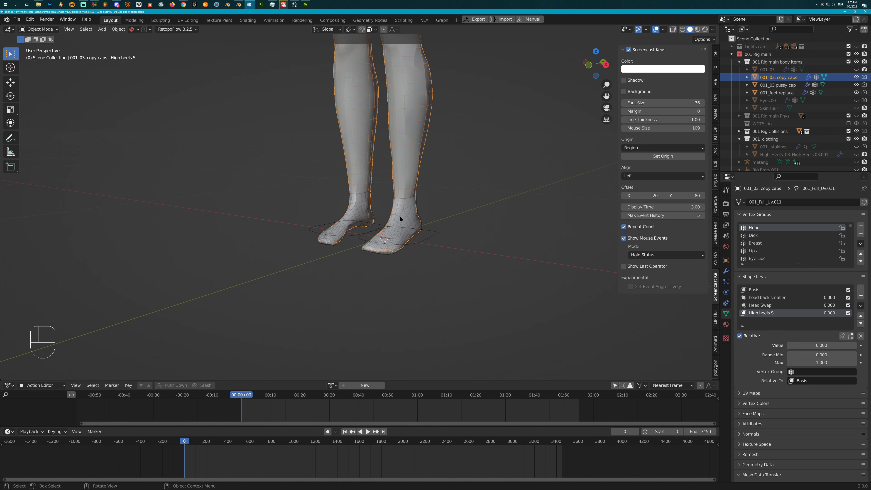
click(400, 217)
click(405, 185)
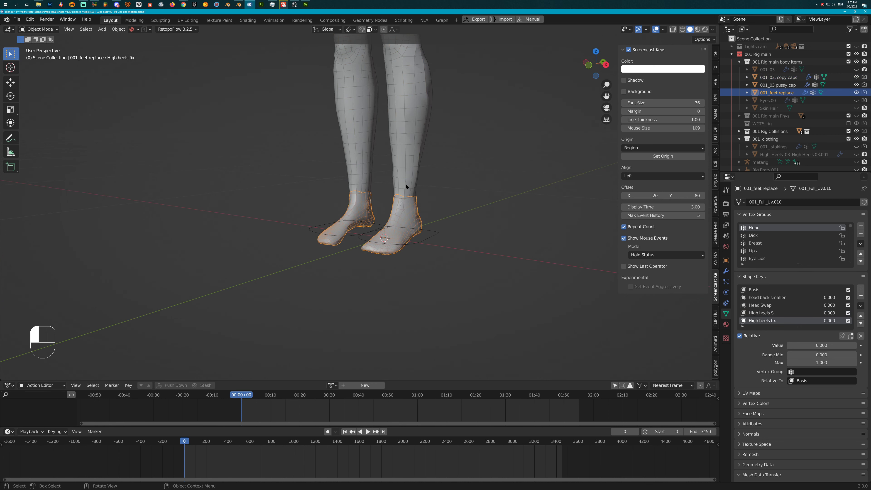
click(400, 212)
key(h)
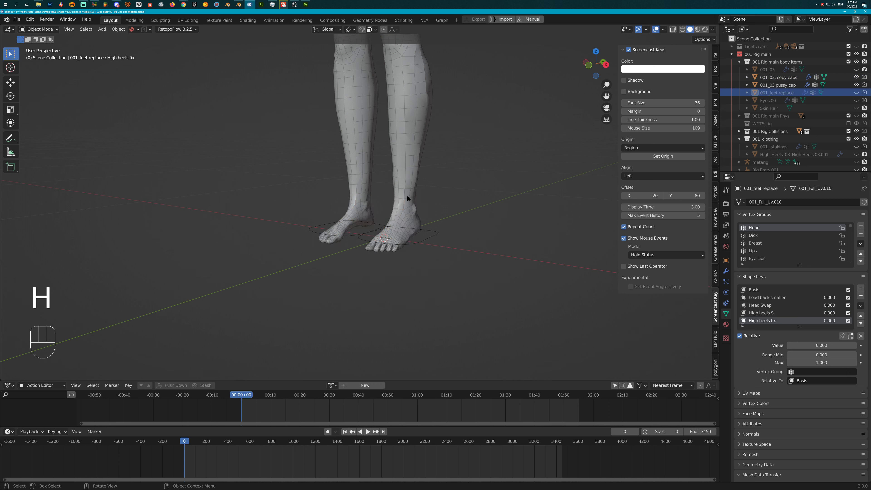
Open the 001_03. copy caps body mesh in Edit Mode with the ankle seams in view.
click(410, 204)
key(Tab)
middle_drag(410, 204, 467, 208)
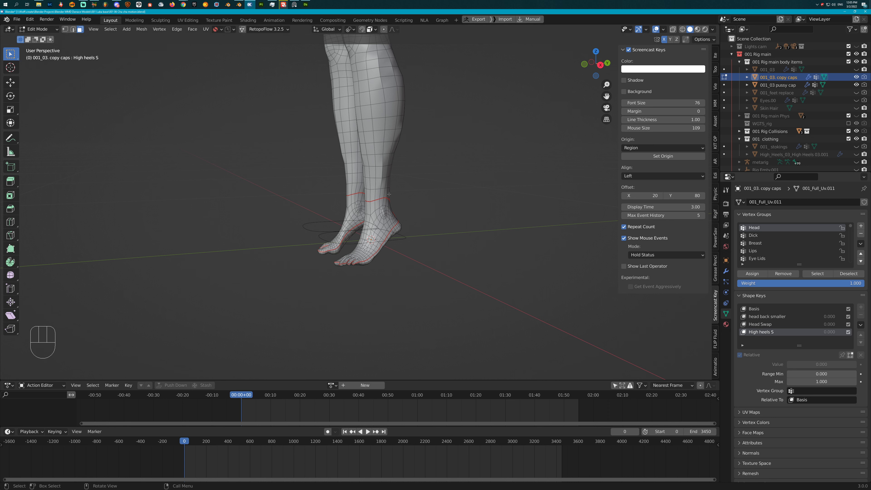
Make the Basis shape key active and delete both feet of the copied body mesh up to the ankle seams.
click(754, 308)
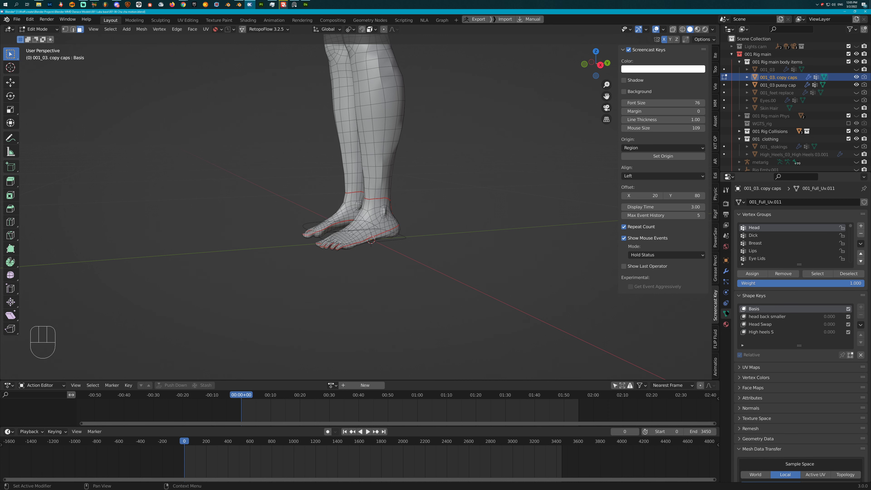
middle_drag(368, 248, 347, 213)
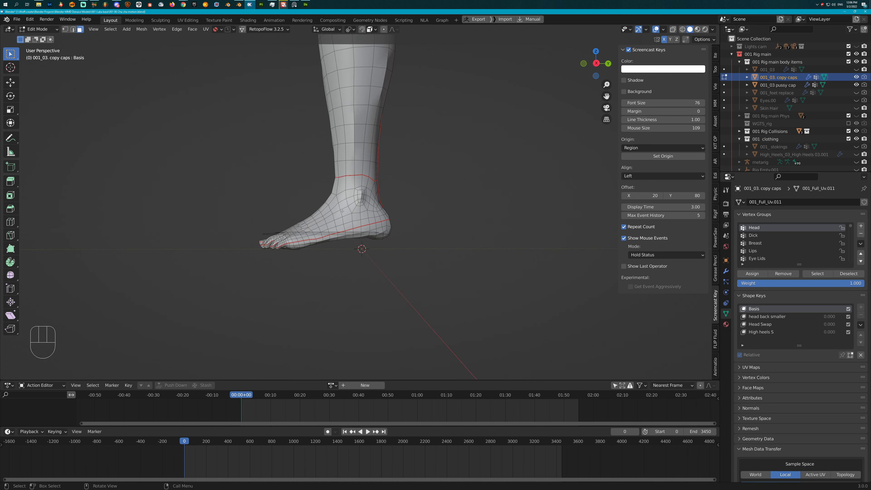
key(l)
key(l)
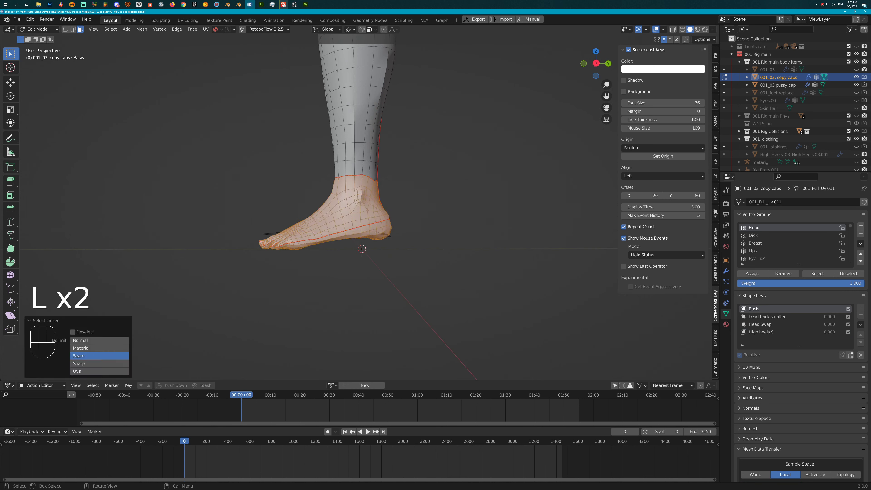
middle_drag(343, 229, 369, 267)
key(l)
key(l)
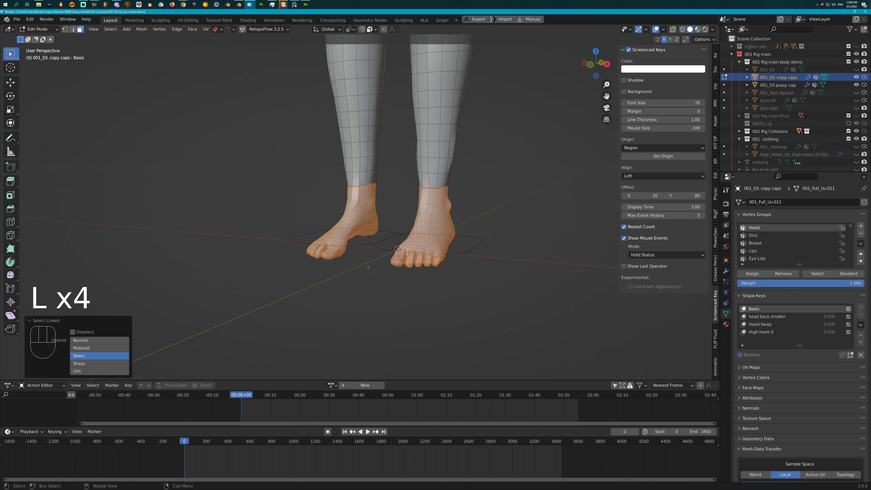
key(x)
click(404, 271)
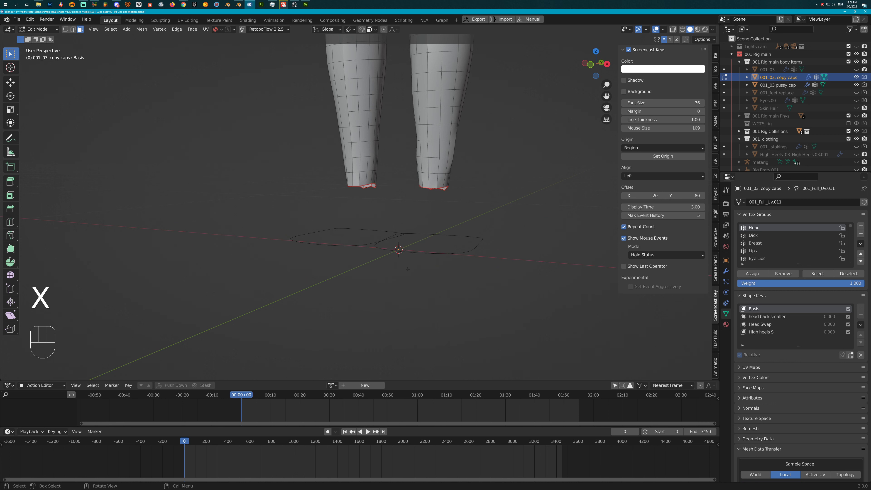
Unhide the 001_feet replace object, leave Edit Mode, and select the feet to check them with a trial move.
middle_drag(451, 254, 405, 249)
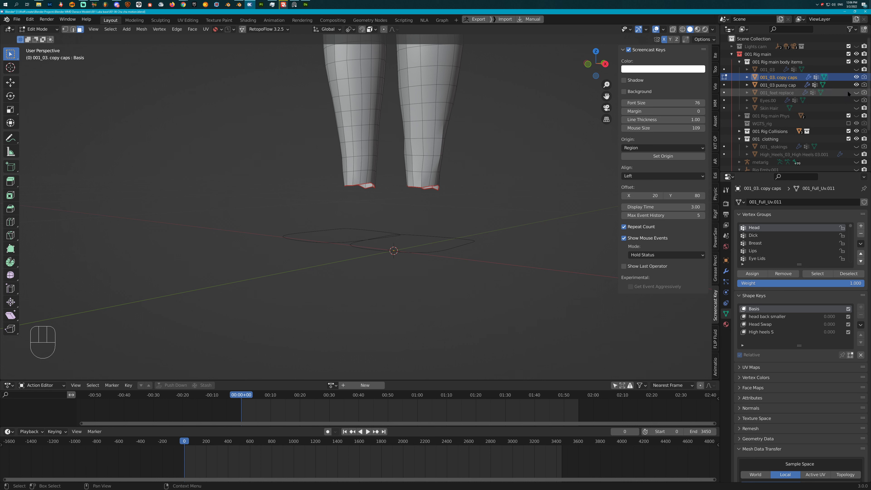
click(856, 93)
middle_drag(405, 219, 445, 208)
key(Tab)
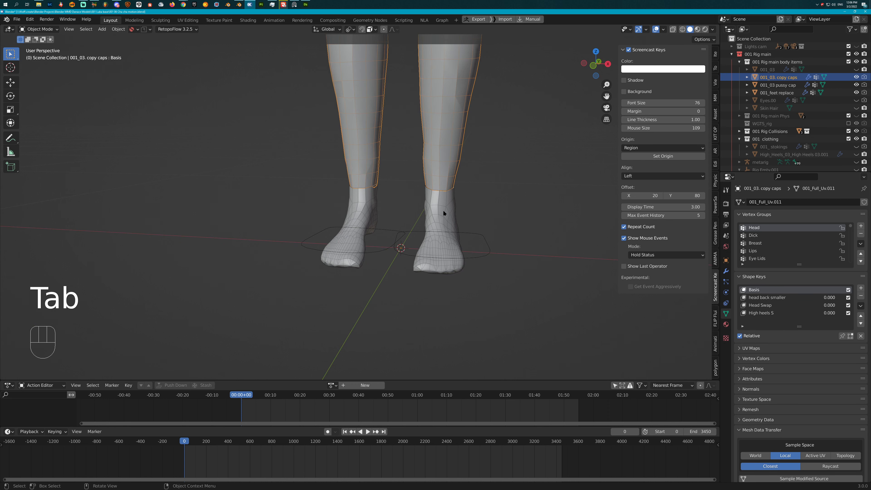
click(443, 209)
key(g)
right_click(504, 220)
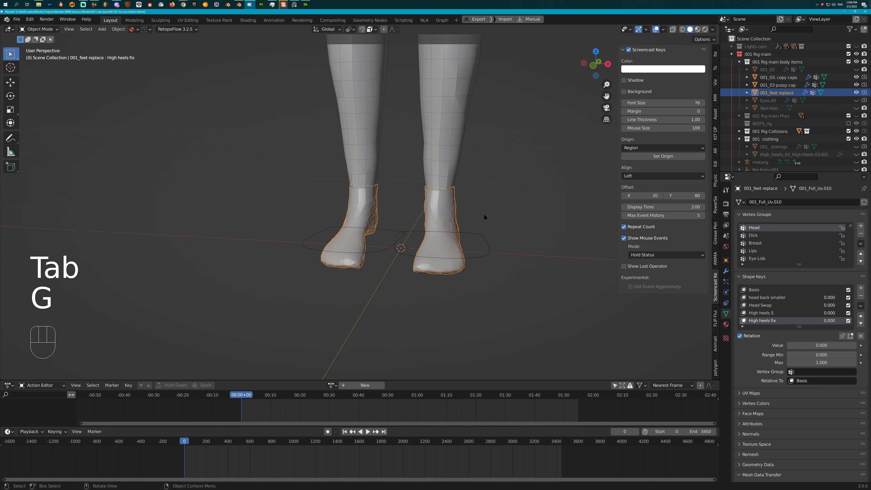
Duplicate the 001_feet replace object in place, hide the duplicate and check the original with a trial move.
scroll(480, 214, down, 2)
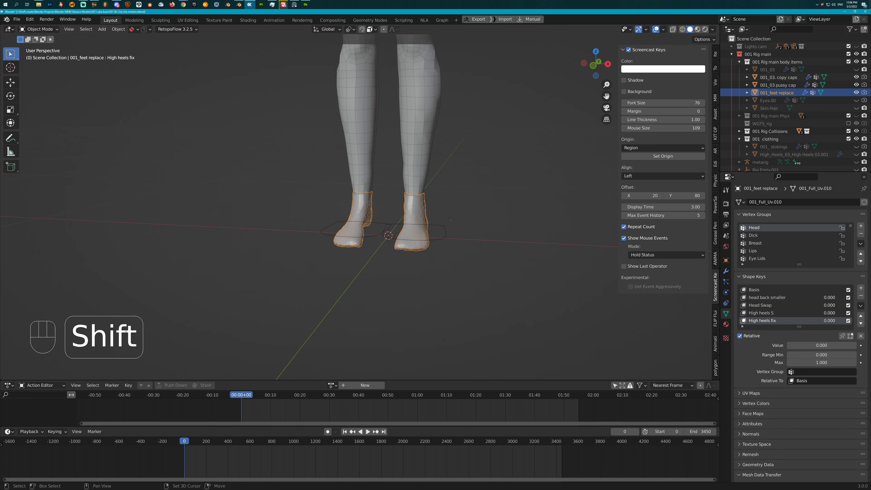
key(shift+d)
right_click(498, 225)
click(416, 203)
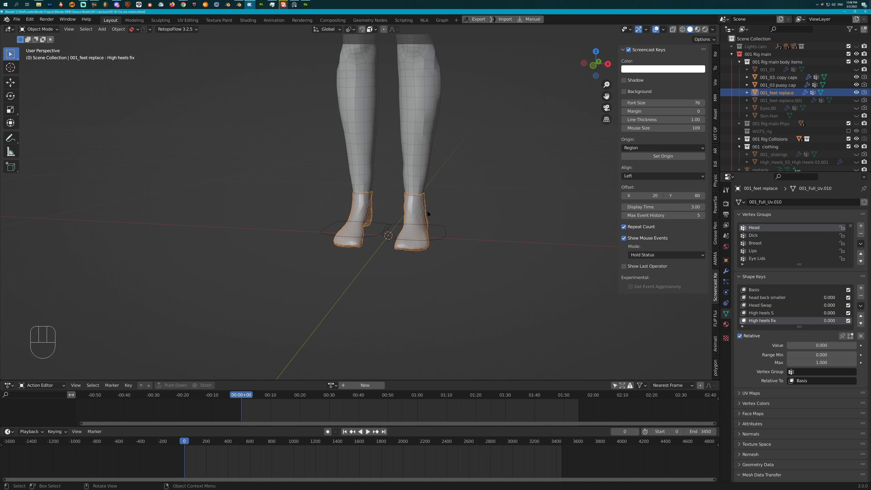
key(g)
right_click(448, 219)
Join the 001_feet replace object into the 001_03. copy caps body mesh and enter Edit Mode.
shift+click(416, 176)
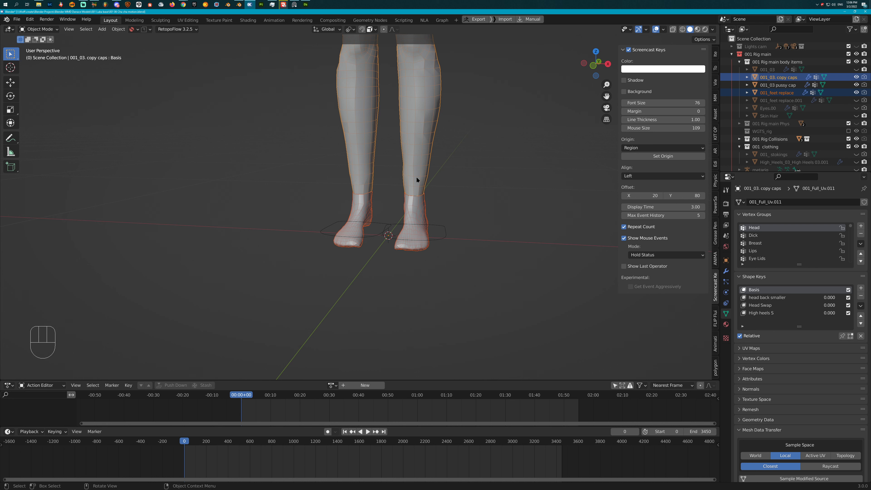
key(ctrl+j)
key(Tab)
Examine the ankle seam between the joined feet and legs, and the body mesh's modifiers.
scroll(414, 192, up, 4)
middle_drag(414, 192, 440, 196)
scroll(331, 181, up, 4)
click(515, 235)
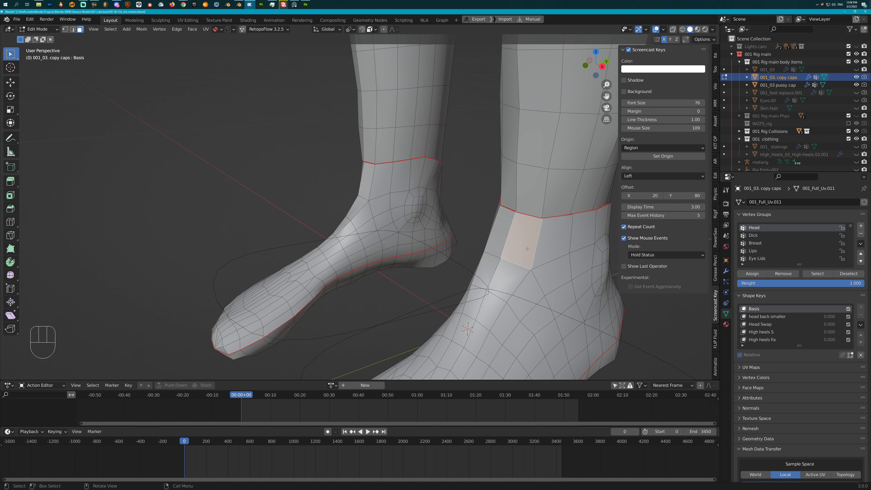
scroll(515, 236, down, 3)
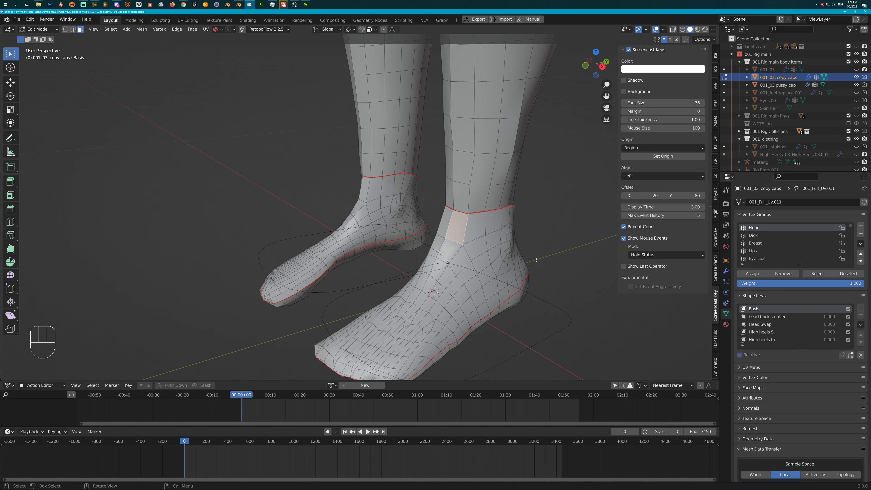
click(725, 271)
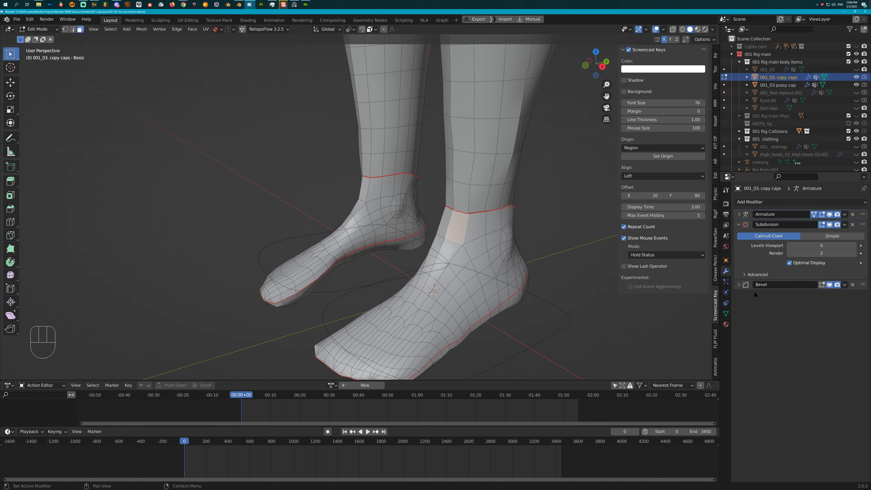
scroll(459, 256, up, 3)
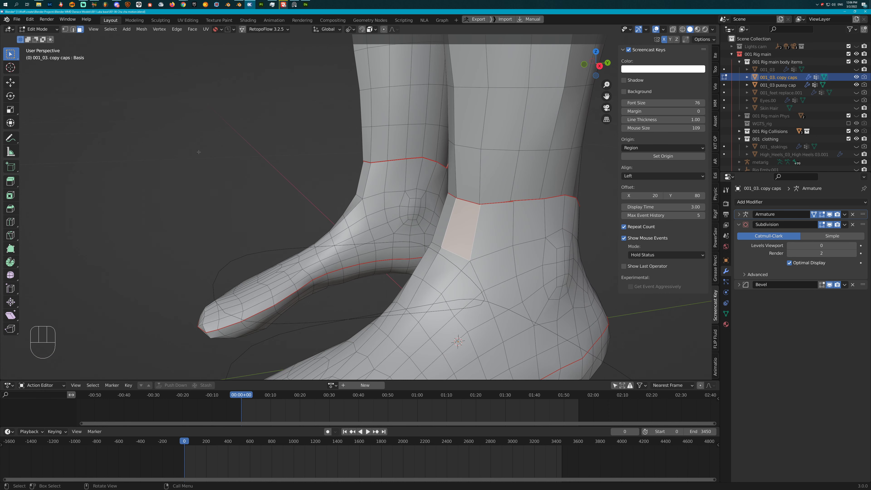
Merge two overlapping vertex pairs on the outer side of the near ankle seam, using At Center.
shift+middle_drag(435, 186, 353, 182)
scroll(370, 195, up, 3)
click(401, 199)
mouse_move(402, 199)
middle_down()
mouse_move(398, 207)
mouse_move(414, 189)
middle_up()
drag(383, 258, 361, 249)
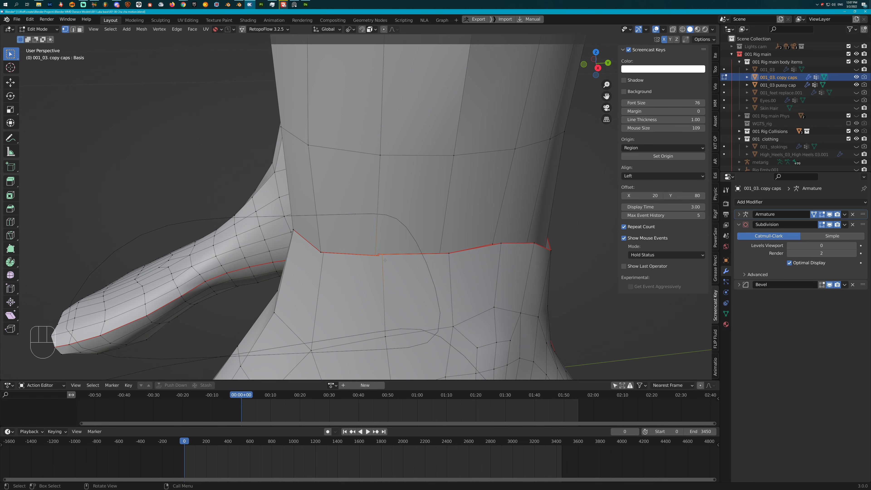
key(q)
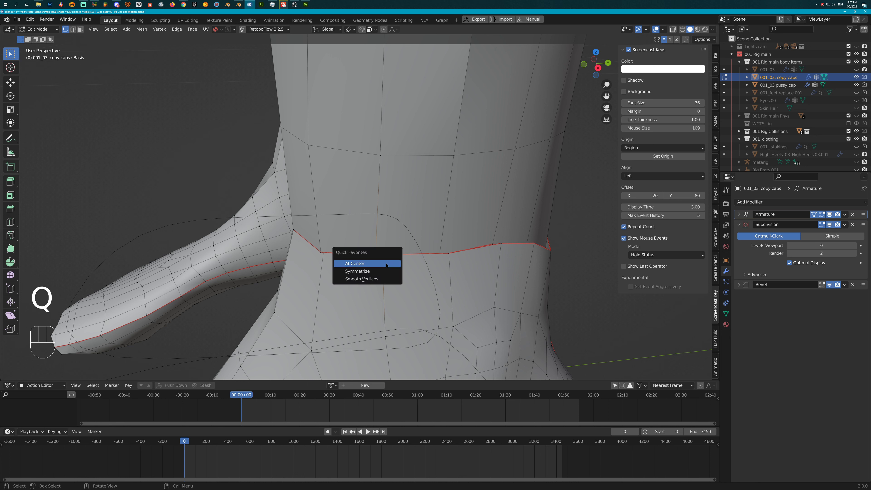
click(386, 264)
click(459, 267)
key(q)
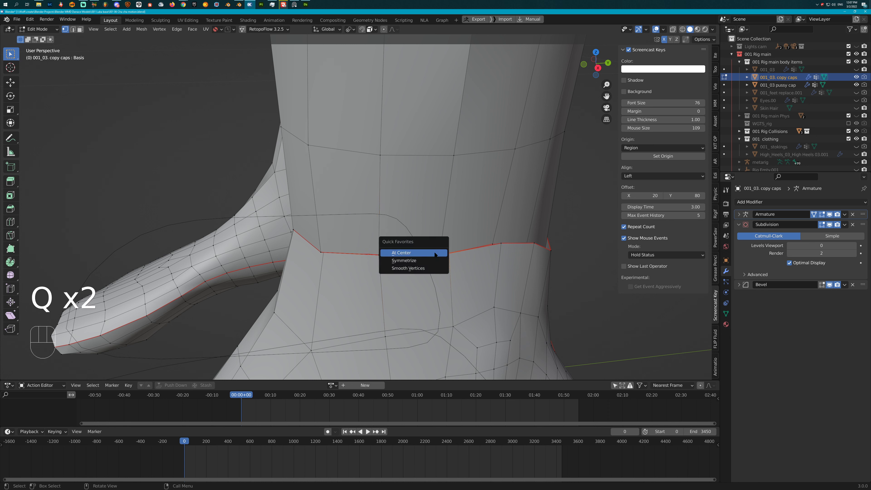
click(434, 252)
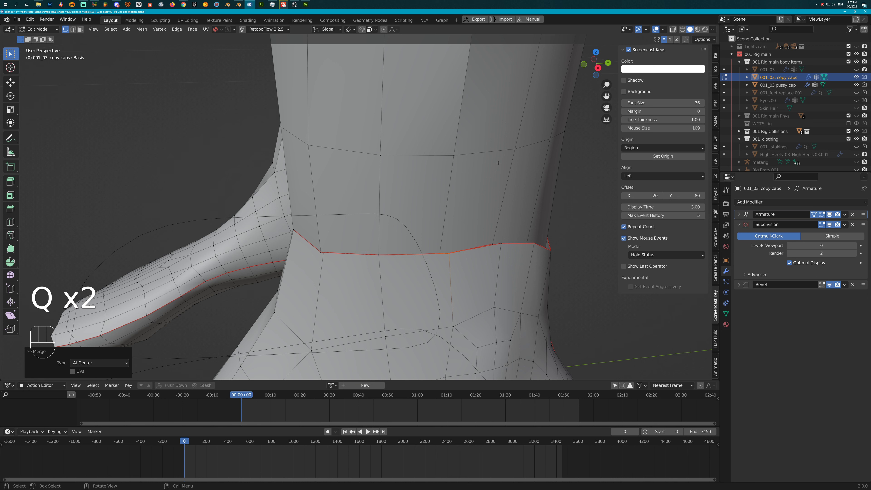
Test a seam vertex with a small move, then merge it and the adjacent outer ankle pair at center.
shift+middle_drag(462, 224, 456, 221)
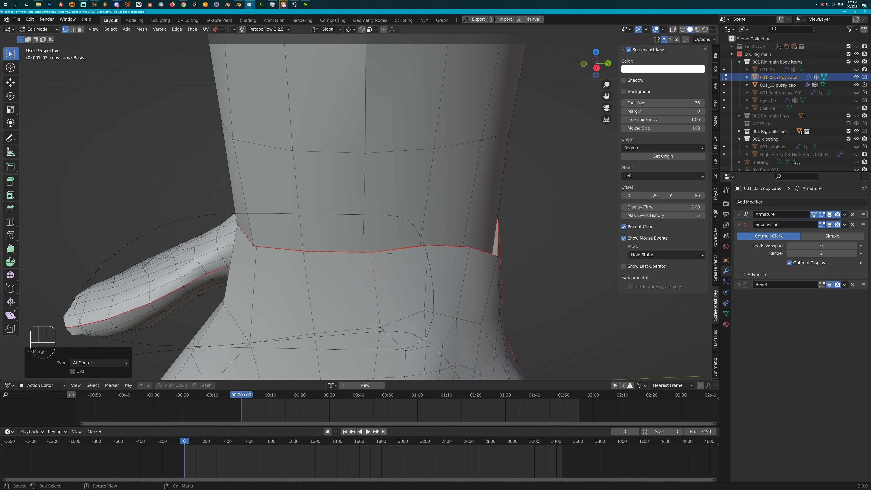
key(g)
click(382, 260)
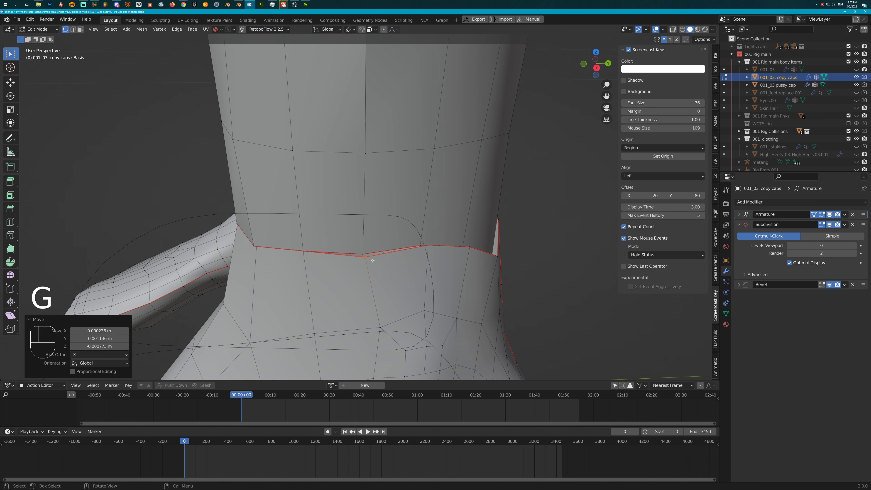
key(q)
click(362, 252)
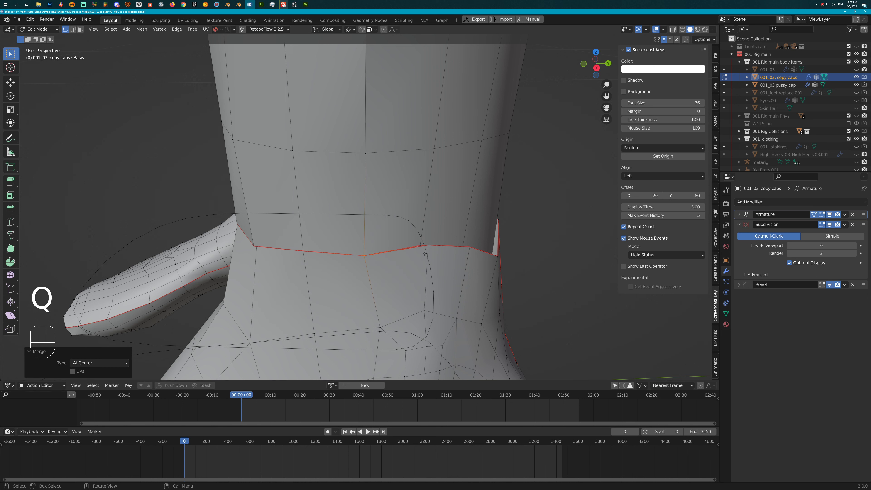
key(q)
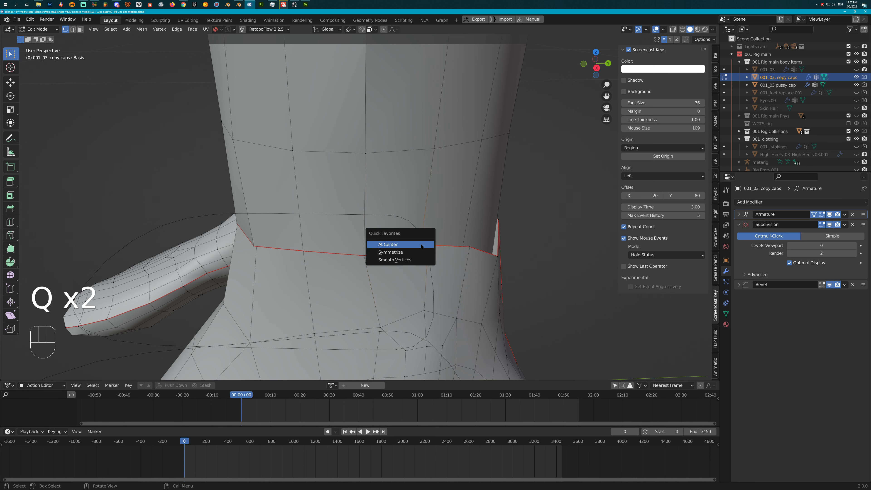
click(426, 246)
Merge the overlapping vertex pairs toward the rear of the outer ankle seam at center, nudging one vertex beforehand.
middle_drag(472, 252, 375, 254)
click(361, 251)
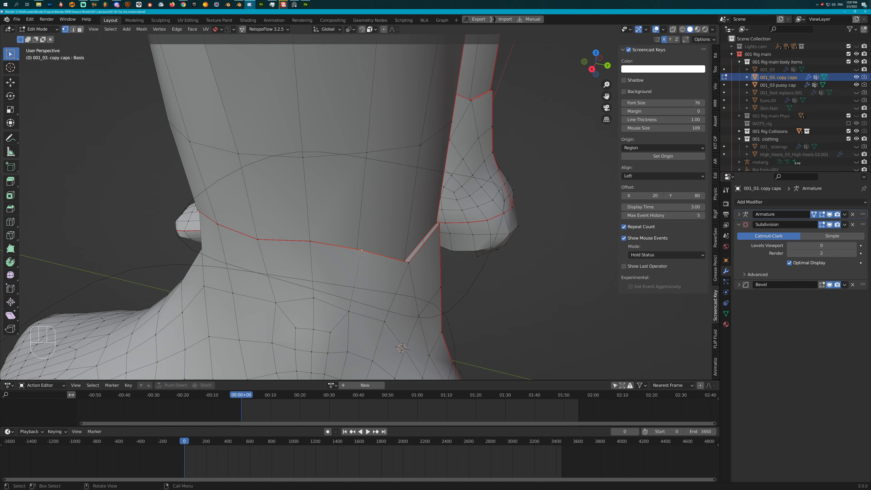
key(g)
click(357, 248)
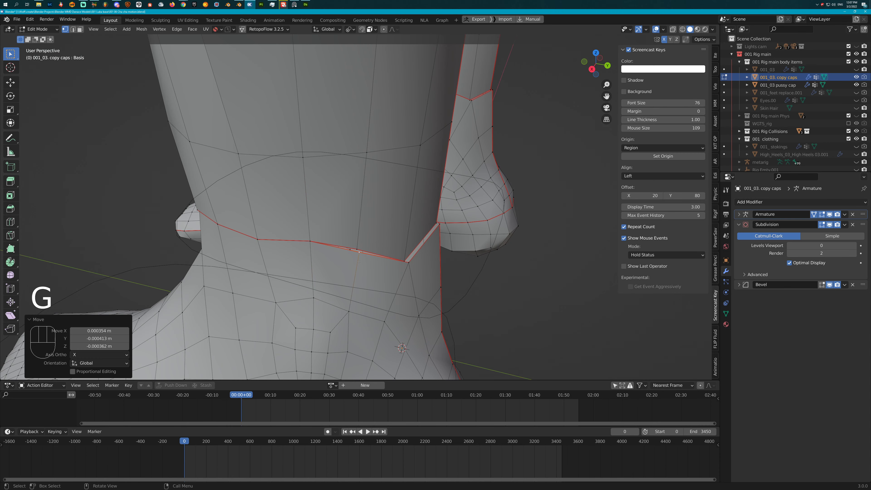
key(q)
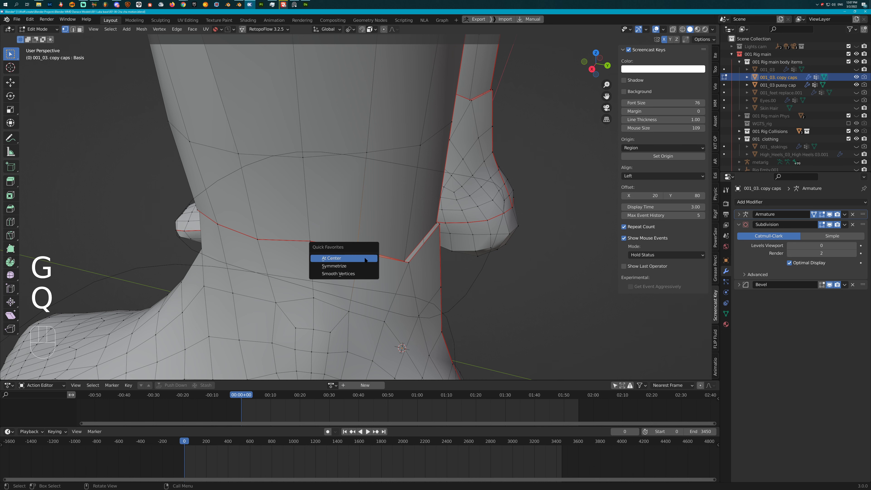
click(365, 258)
click(407, 262)
key(q)
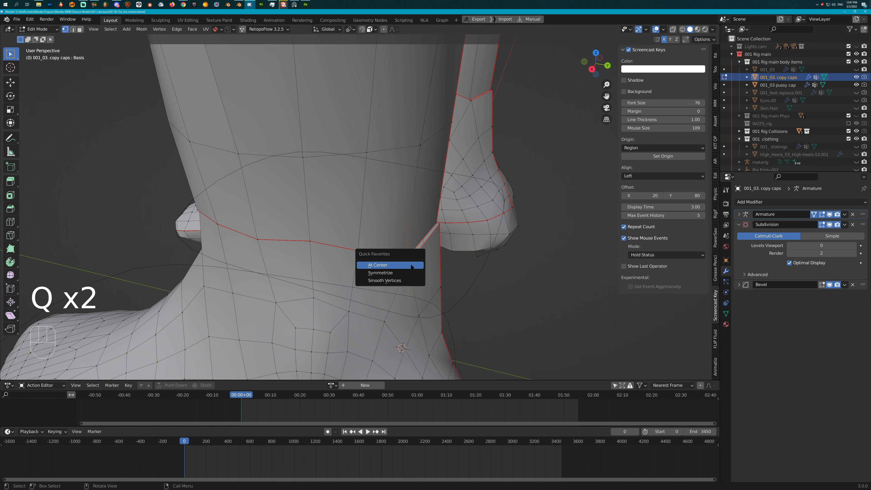
click(406, 262)
Merge the overlapping vertex pairs across the back of the ankle seam at center.
middle_drag(405, 262, 381, 259)
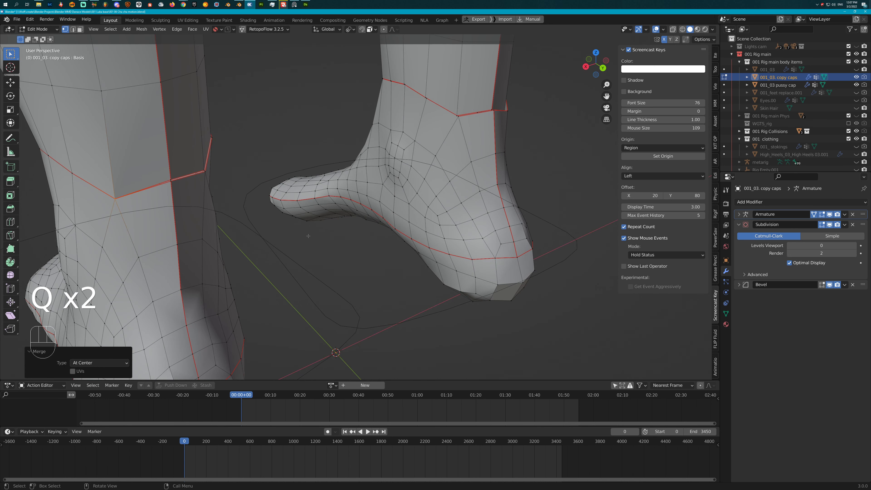
key(KP_Decimal)
scroll(441, 218, down, 6)
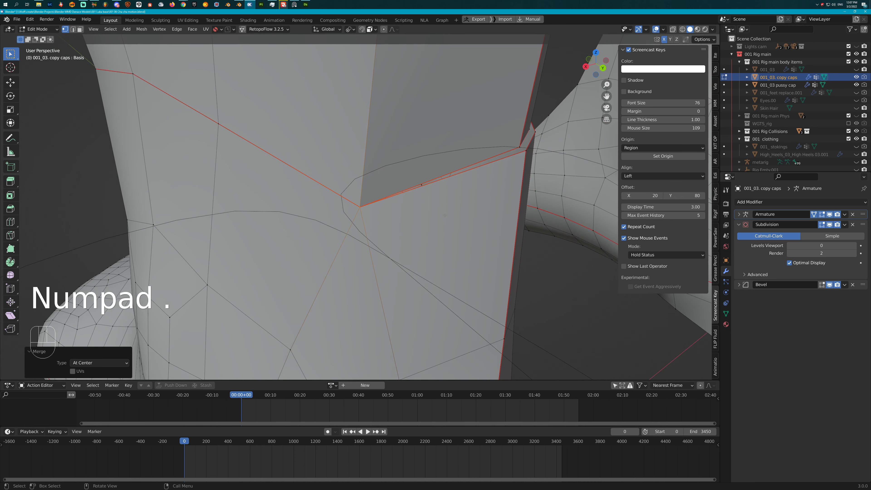
middle_drag(441, 218, 502, 228)
click(436, 223)
key(q)
click(436, 221)
key(q)
click(487, 225)
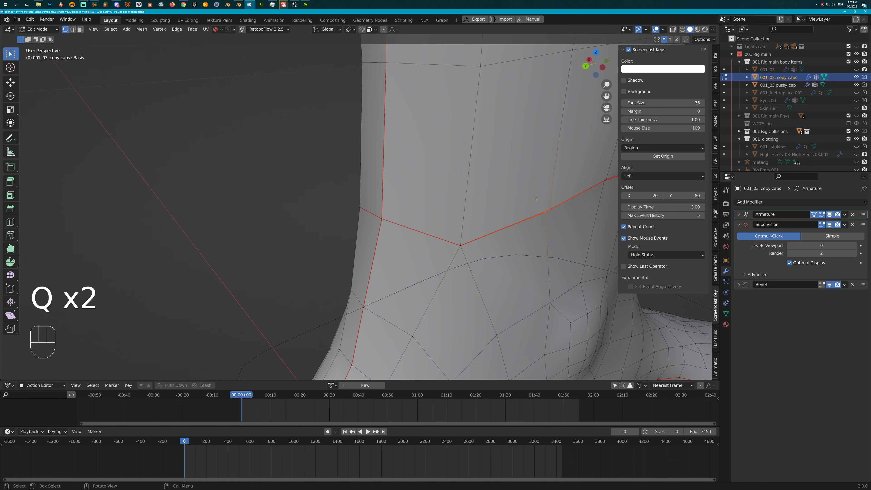
Merge the overlapping vertex pairs along the inner side of the ankle seam at center, working toward the front.
key(q)
click(550, 215)
shift+middle_drag(551, 216, 358, 236)
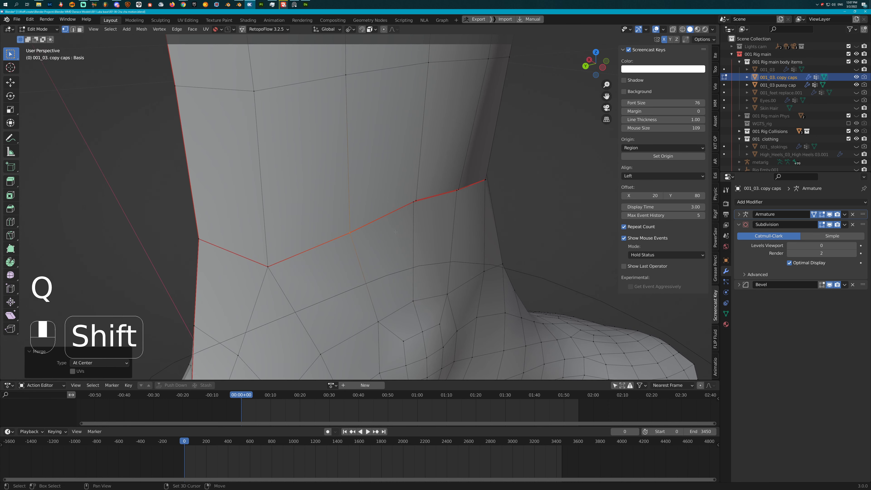
key(q)
click(411, 194)
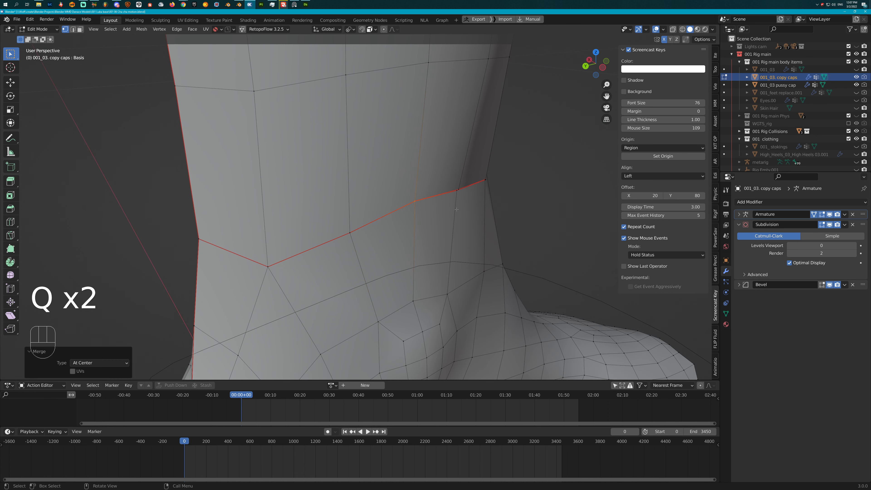
click(452, 186)
key(q)
click(453, 186)
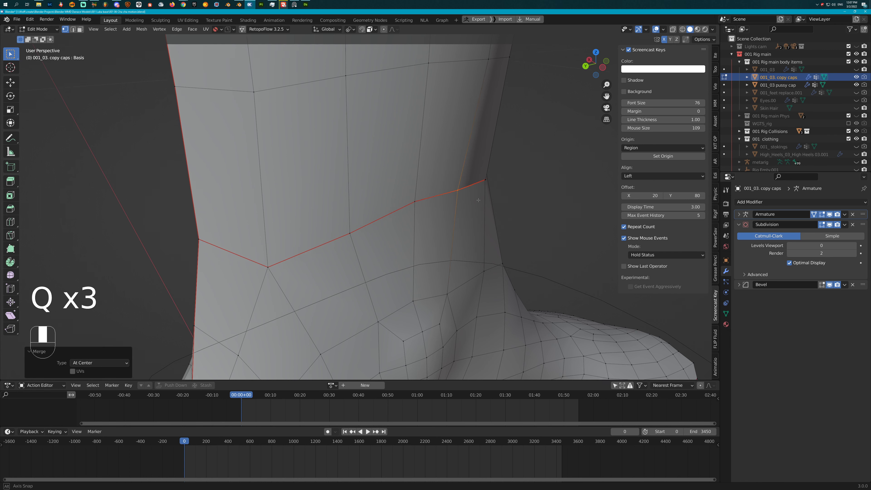
Merge the next two overlapping vertex pairs at center along the inner front of the ankle seam.
middle_drag(452, 185, 463, 226)
drag(462, 226, 438, 203)
key(q)
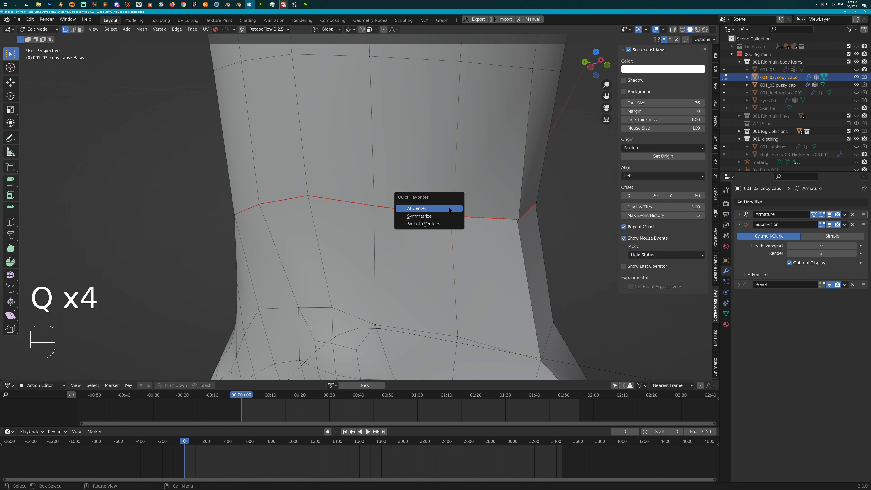
click(439, 203)
middle_drag(438, 204, 486, 237)
drag(486, 237, 469, 214)
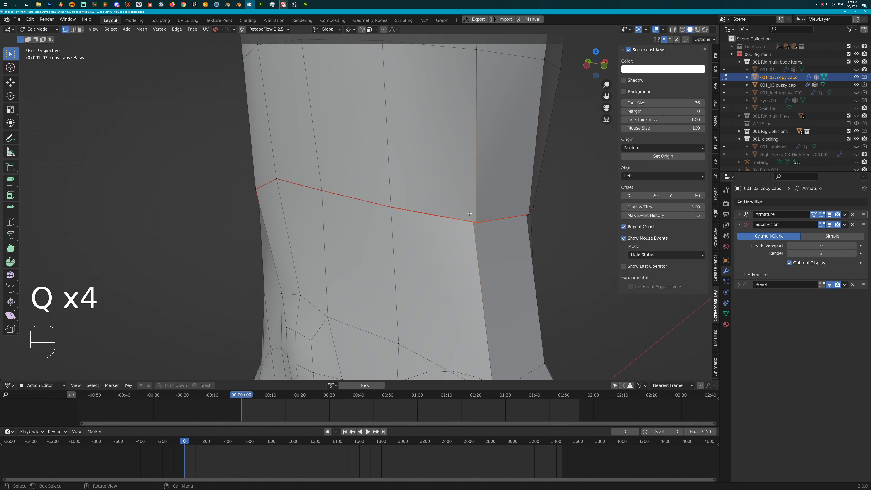
key(q)
click(469, 214)
Nudge the vertex at the front of the ankle seam and merge its overlapping pair at center.
middle_drag(475, 222, 458, 222)
key(g)
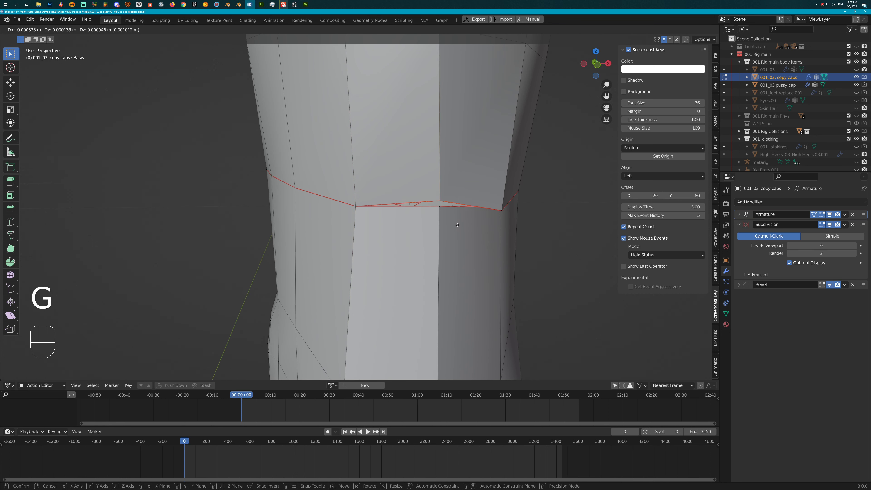
click(458, 223)
key(q)
click(440, 203)
Merge the next front pair toward the outer side of the seam at center after a small nudge, and test-move a seam vertex.
middle_drag(440, 204, 457, 194)
key(g)
click(457, 193)
key(q)
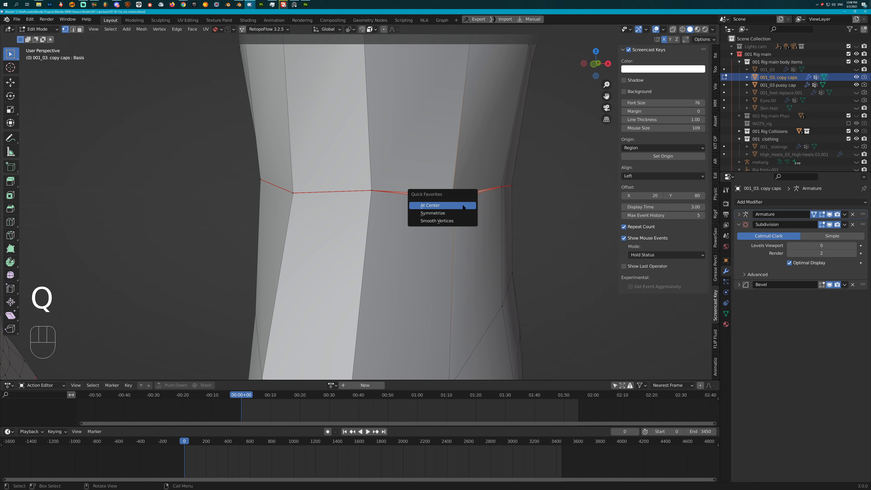
click(461, 203)
scroll(463, 212, down, 5)
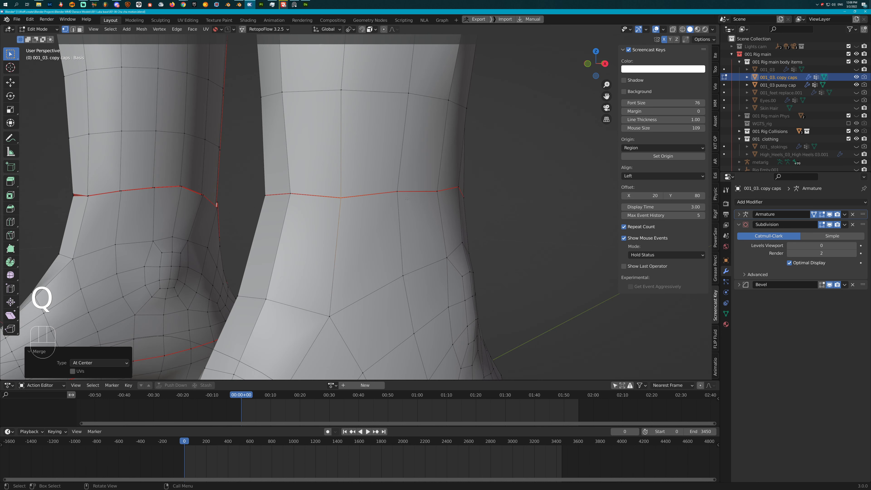
key(g)
right_click(394, 219)
On the other ankle, merge the overlapping seam pairs at center from the middle of the inner side toward the heel.
scroll(385, 228, down, 3)
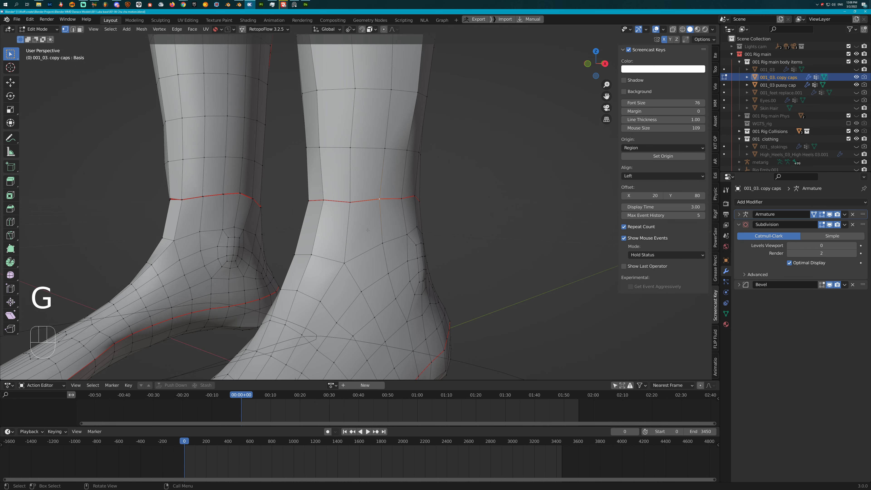
shift+middle_drag(385, 228, 441, 222)
scroll(441, 222, up, 4)
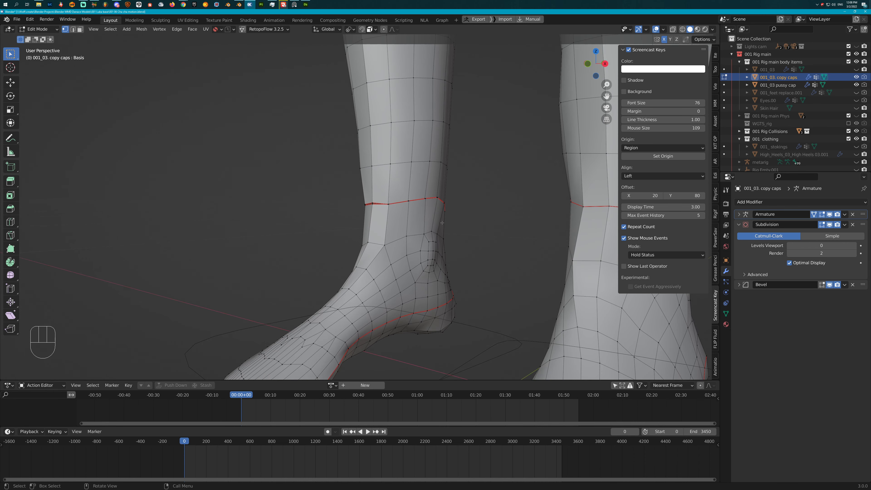
key(q)
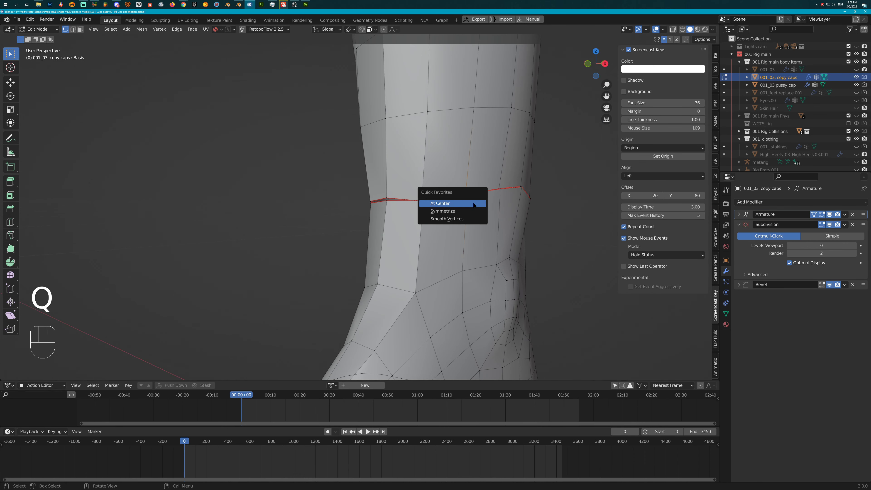
click(479, 205)
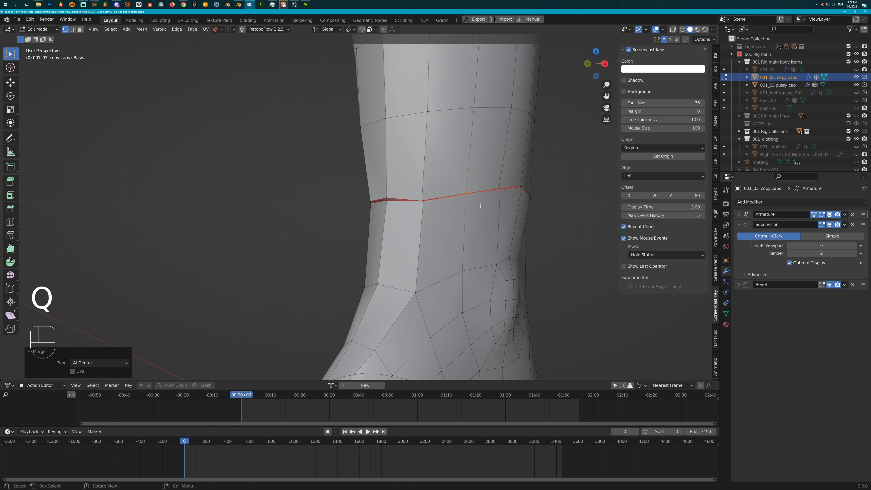
key(q)
click(509, 196)
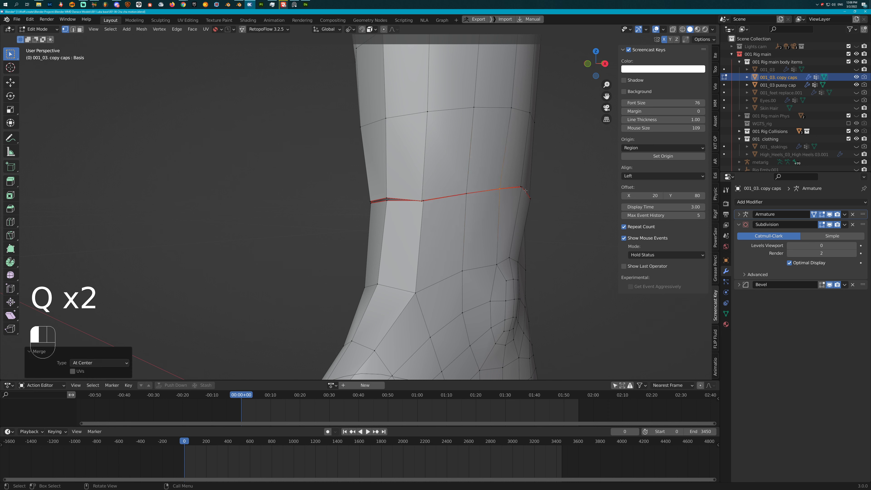
key(q)
click(491, 188)
Merge the two overlapping pairs toward the front of the other ankle's inner seam at center.
key(q)
click(393, 198)
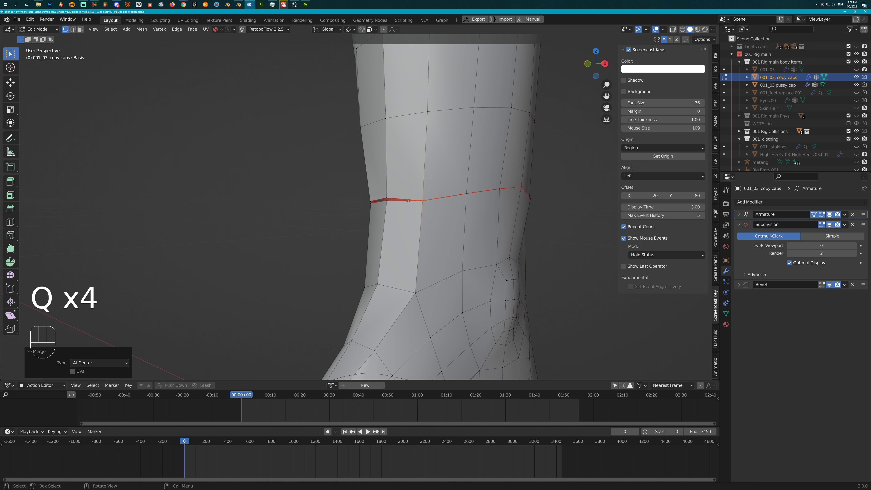
key(q)
click(383, 195)
Merge the overlapping vertex pairs at the front of the second ankle's outer seam at center.
middle_drag(507, 212, 256, 222)
scroll(463, 240, up, 4)
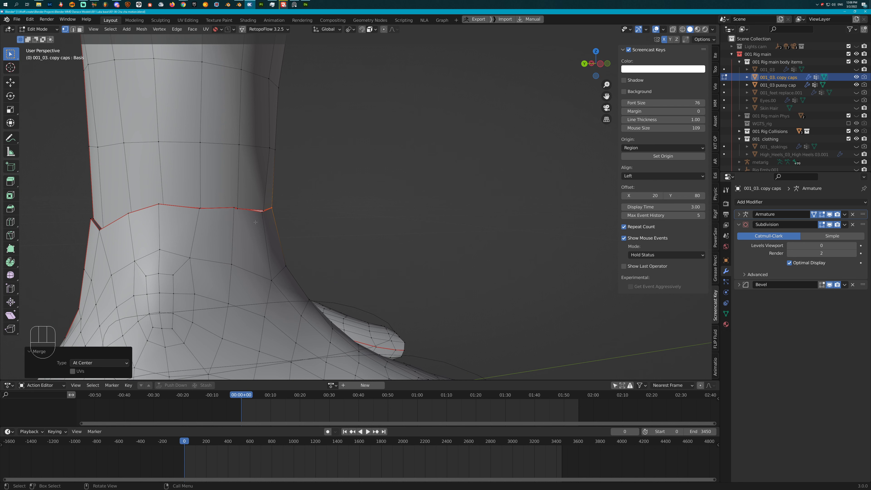
shift+click(255, 221)
key(KP_Decimal)
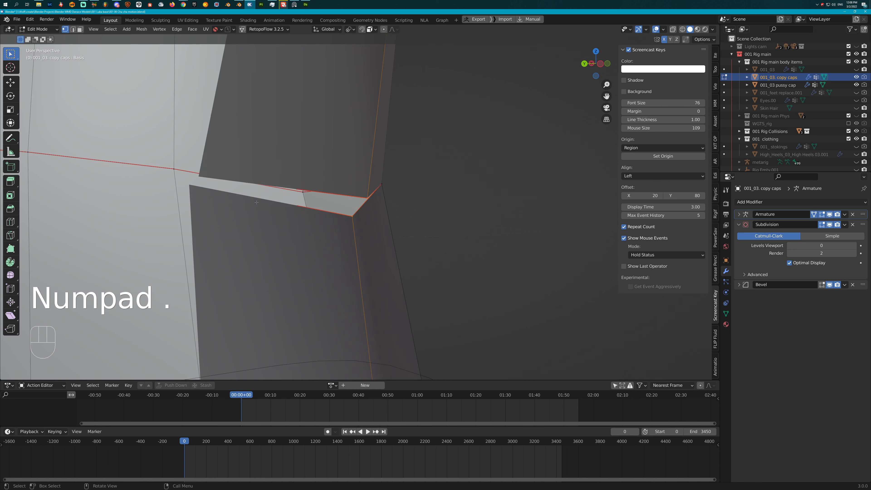
scroll(283, 205, down, 8)
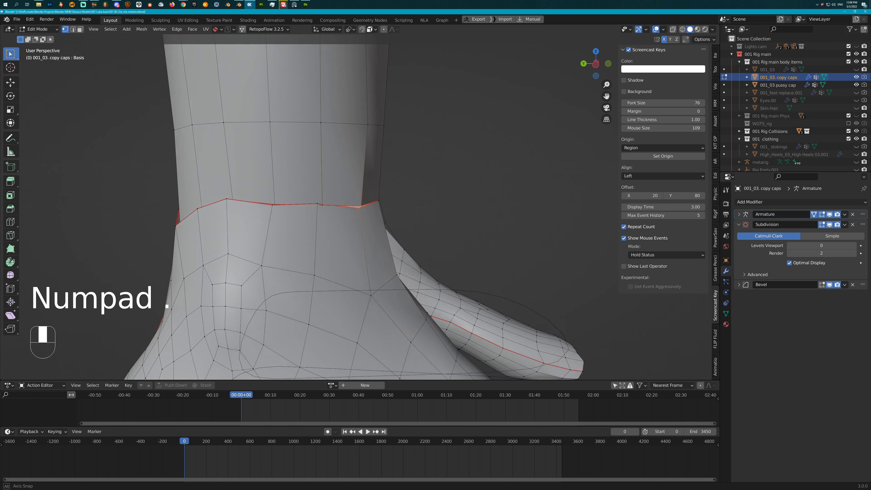
scroll(356, 214, up, 2)
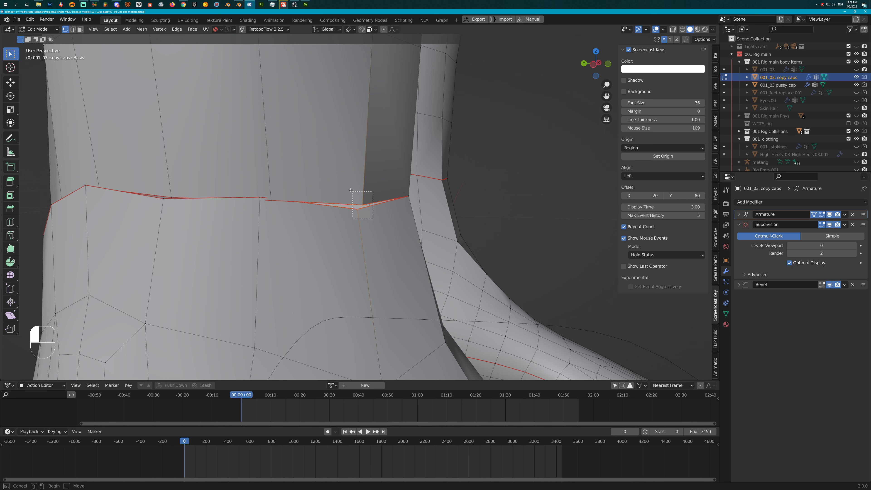
key(q)
click(314, 219)
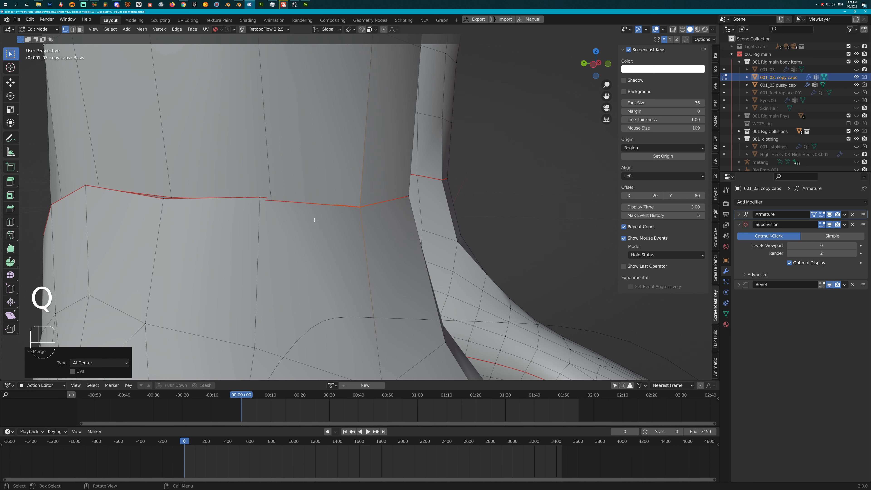
key(q)
click(276, 208)
Merge the two middle pairs of the second ankle's outer seam at center, nudging the vertices of the rearward pair beforehand.
drag(195, 209, 149, 185)
key(q)
click(137, 186)
shift+middle_drag(137, 185, 430, 228)
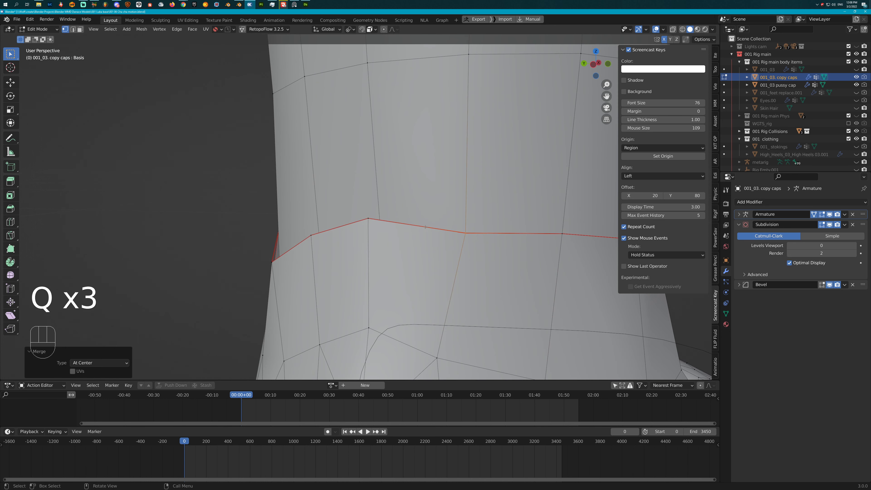
key(g)
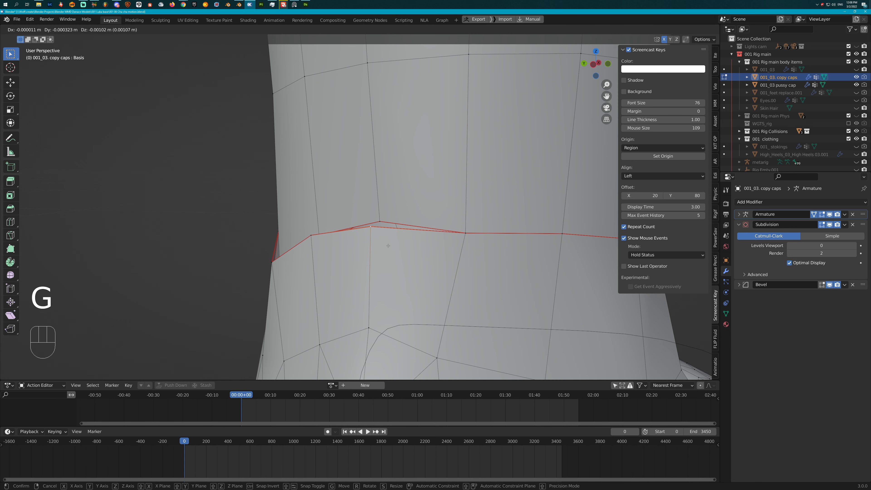
click(376, 221)
key(g)
click(369, 214)
key(q)
click(367, 210)
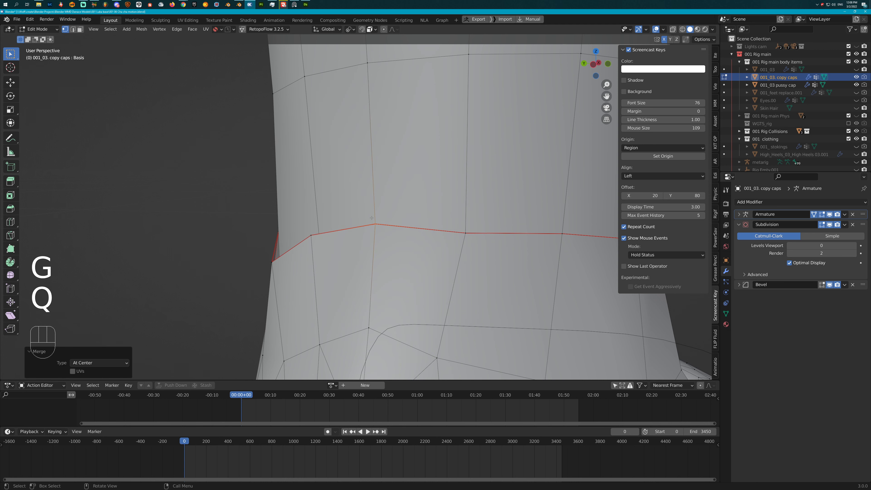
Merge the outer rear pair after a small nudge, and merge the pair at the back middle of the ankle seam at center.
middle_drag(367, 210, 330, 240)
key(g)
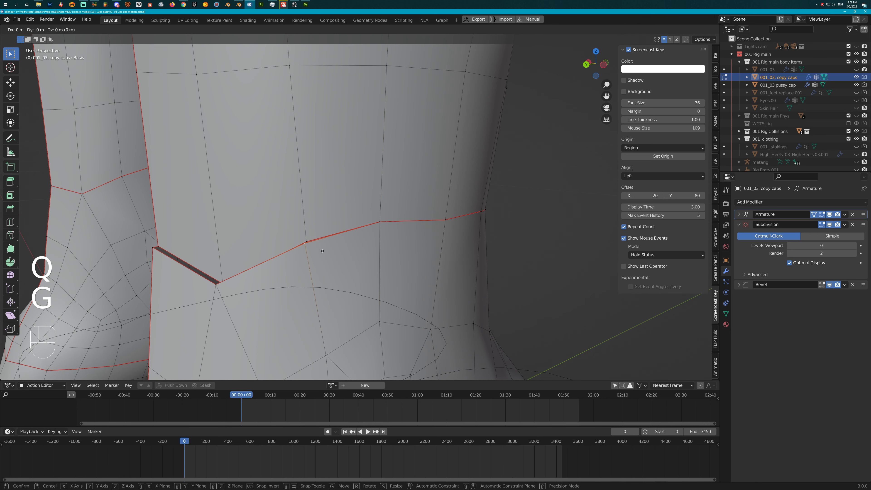
click(302, 237)
key(q)
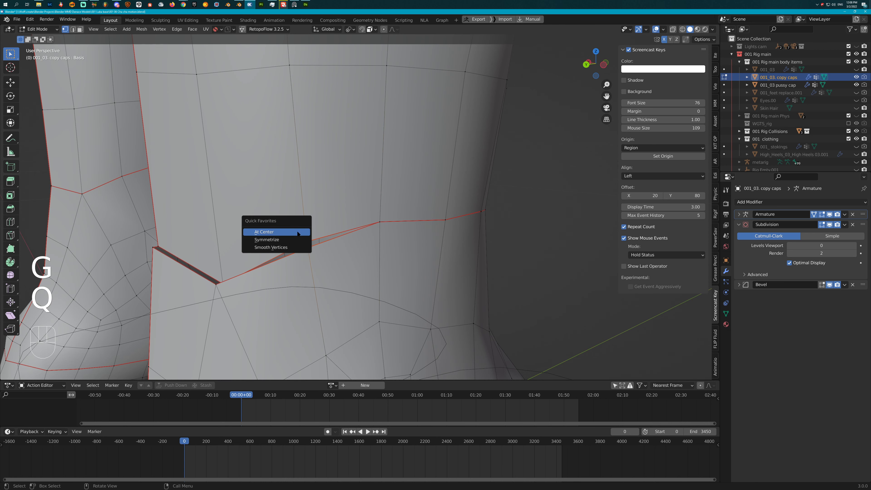
click(298, 233)
middle_drag(298, 234, 404, 229)
drag(317, 223, 339, 201)
key(q)
click(338, 201)
Merge the overlapping pair just inward of the back middle of the seam at center, nudging a vertex to expose the gap.
drag(193, 245, 215, 229)
key(q)
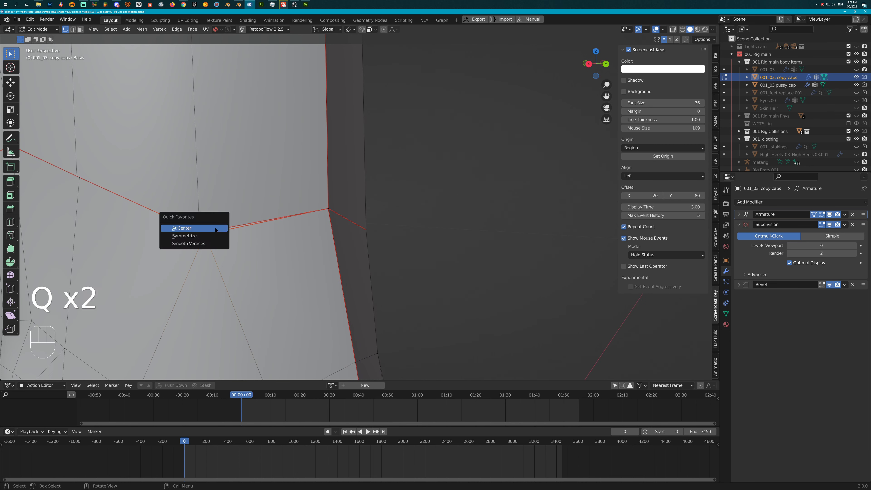
click(216, 228)
key(g)
click(194, 226)
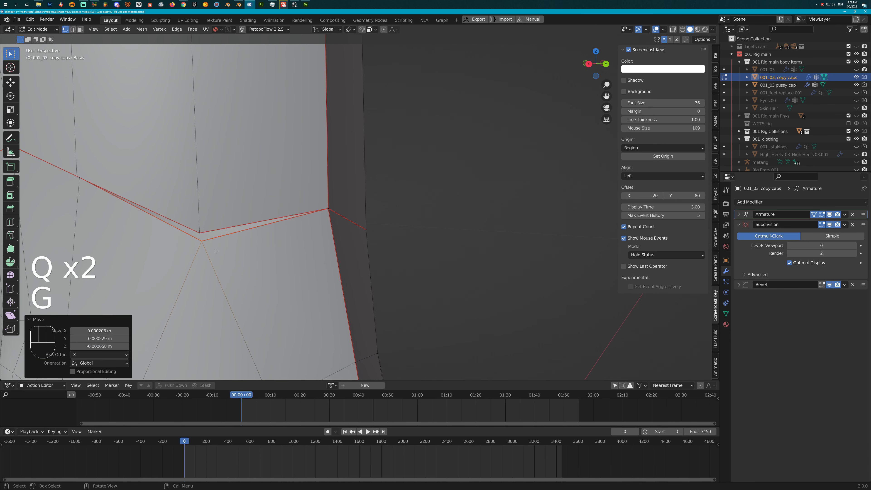
key(q)
click(195, 226)
Nudge a vertex of the remaining open pair on the inner rear of the ankle seam and merge the pair at center.
shift+middle_drag(195, 226, 360, 233)
drag(270, 211, 233, 178)
key(g)
click(248, 210)
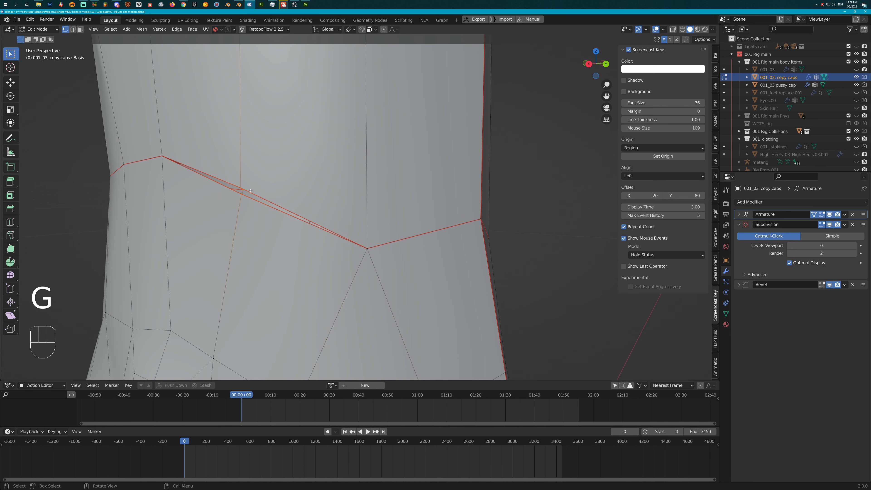
middle_drag(249, 211, 253, 192)
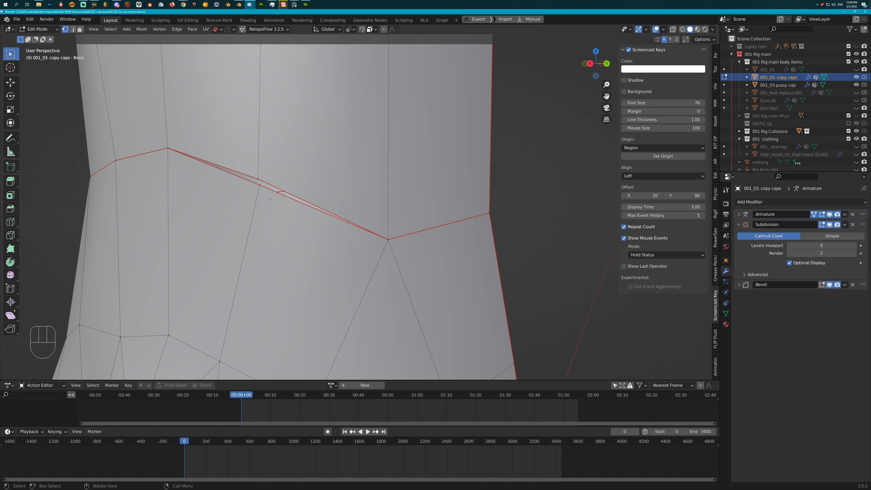
key(q)
click(254, 168)
Check the merged vertices along the inner side of the ankle seam with small trial moves, cancelling each one.
scroll(314, 188, up, 5)
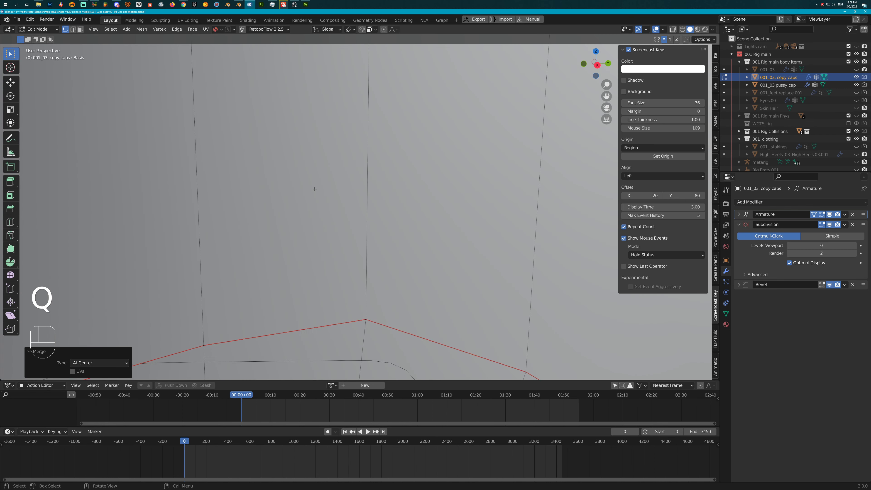
middle_drag(315, 189, 342, 206)
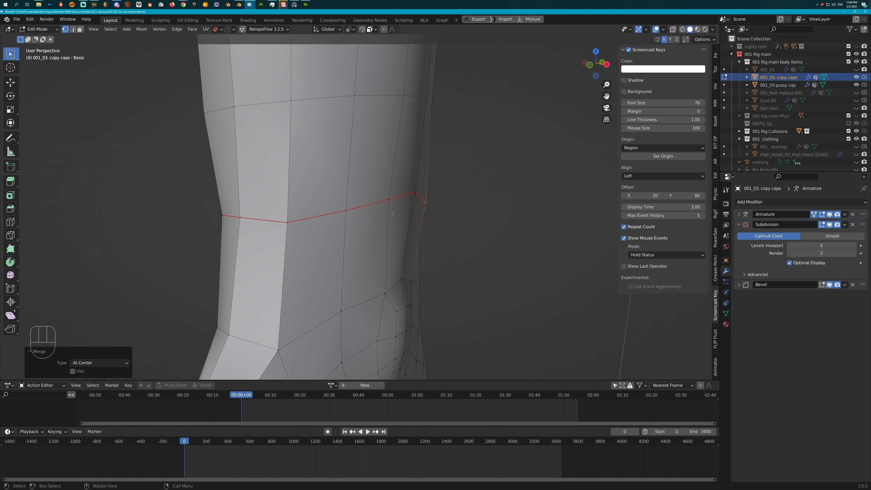
key(g)
click(406, 235)
key(g)
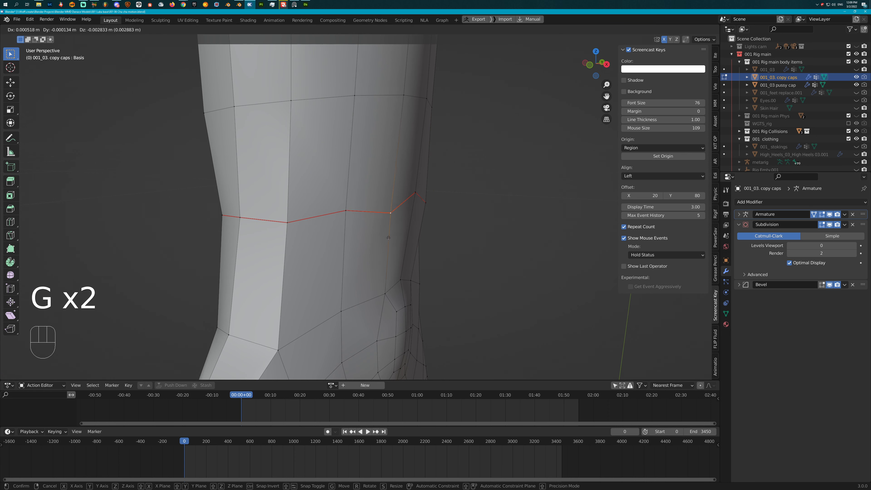
click(382, 208)
key(g)
right_click(417, 223)
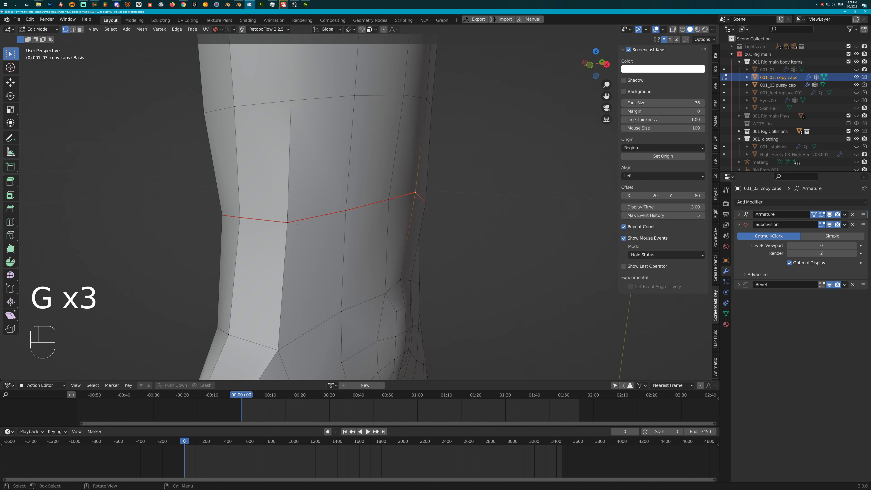
Check the merged vertices across the front and outer side of the ankle seam with trial moves, cancelling each one.
click(288, 224)
key(g)
right_click(284, 238)
key(g)
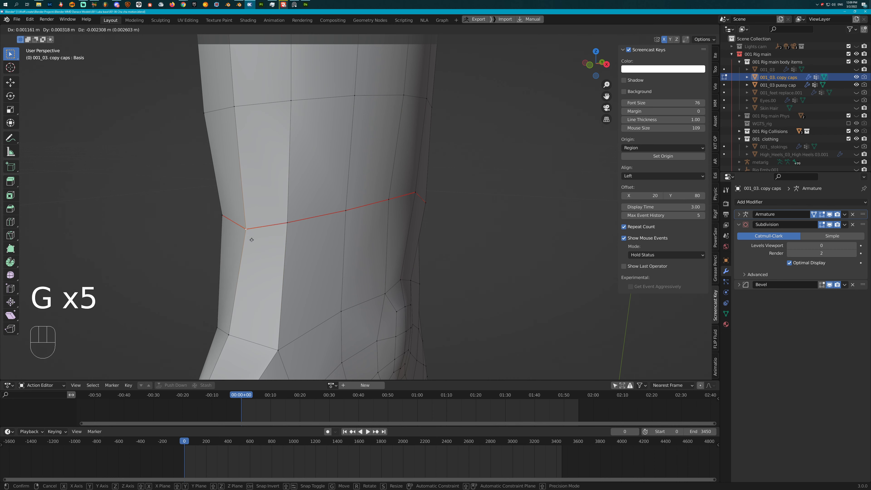
right_click(250, 238)
middle_drag(251, 237, 324, 229)
key(g)
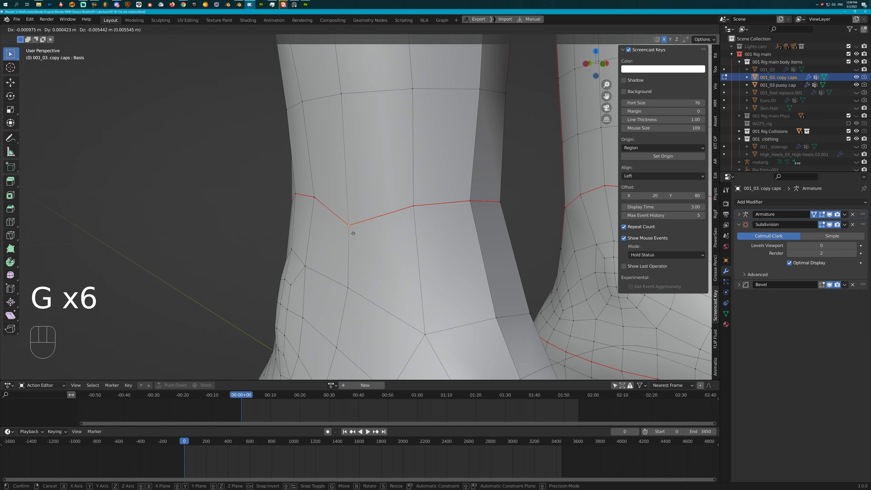
right_click(372, 221)
Examine both joined ankles and feet from several angles, and inspect the legs up to the upper thigh seams.
scroll(411, 220, down, 6)
scroll(411, 221, up, 2)
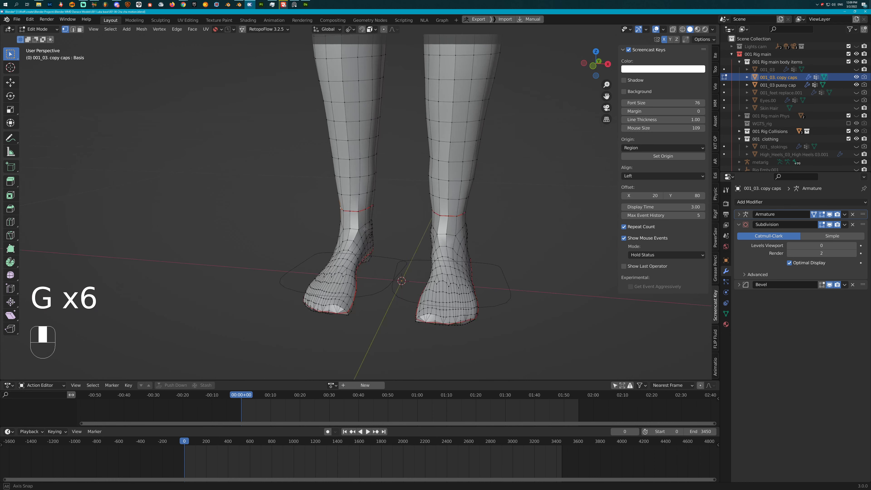
middle_drag(410, 220, 394, 248)
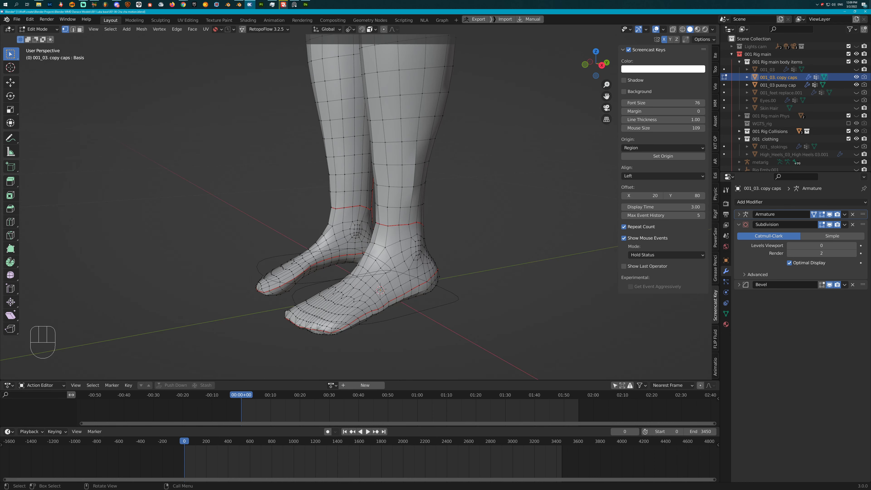
middle_drag(348, 304, 447, 242)
scroll(410, 251, down, 2)
shift+middle_drag(441, 171, 438, 274)
shift+middle_drag(429, 131, 427, 237)
shift+middle_drag(423, 97, 423, 198)
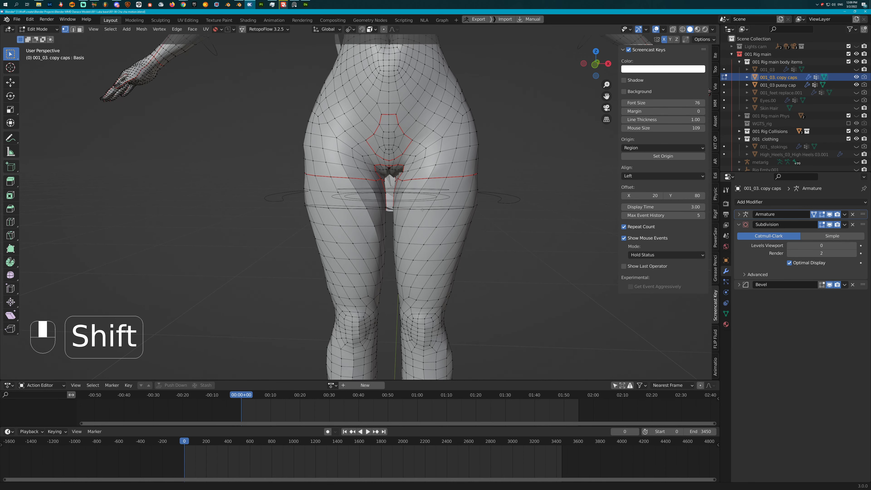
scroll(423, 202, up, 5)
middle_drag(467, 178, 465, 157)
scroll(496, 107, down, 1)
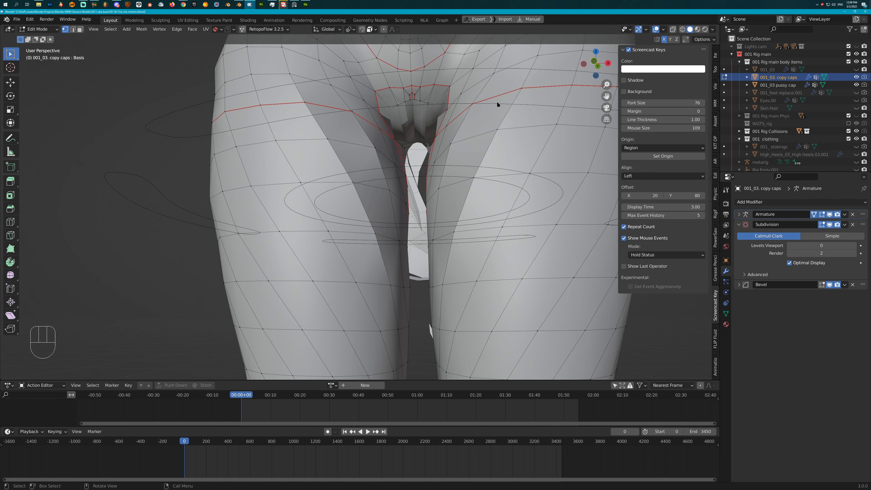
Hide the groin cap object, inspect the body copy's mesh around the hips without it, and leave Edit Mode.
click(856, 85)
middle_drag(500, 117, 499, 135)
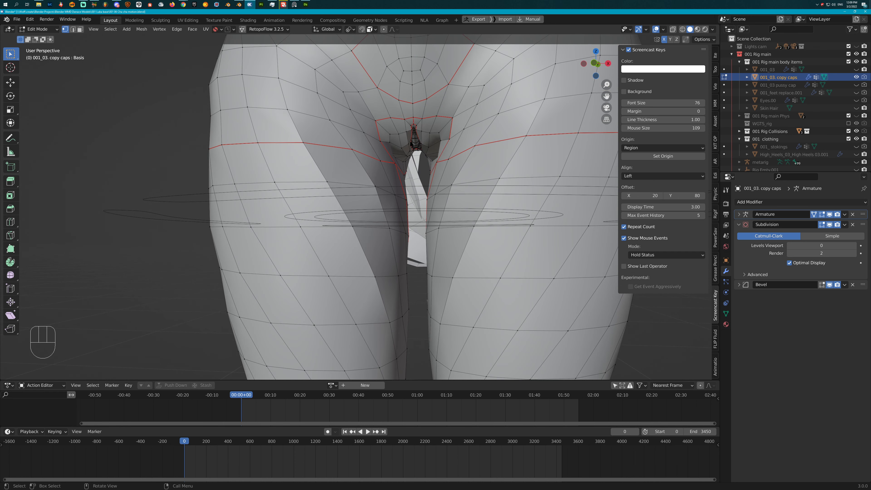
middle_drag(411, 144, 430, 142)
scroll(439, 142, down, 2)
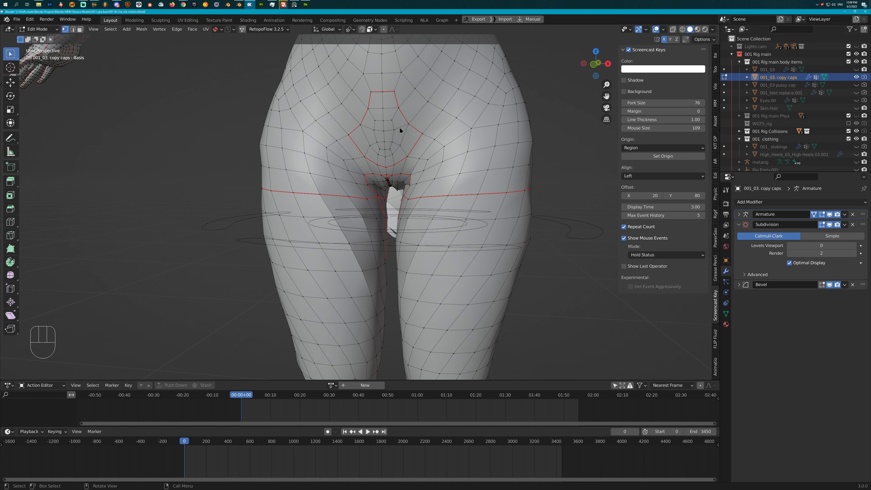
key(Tab)
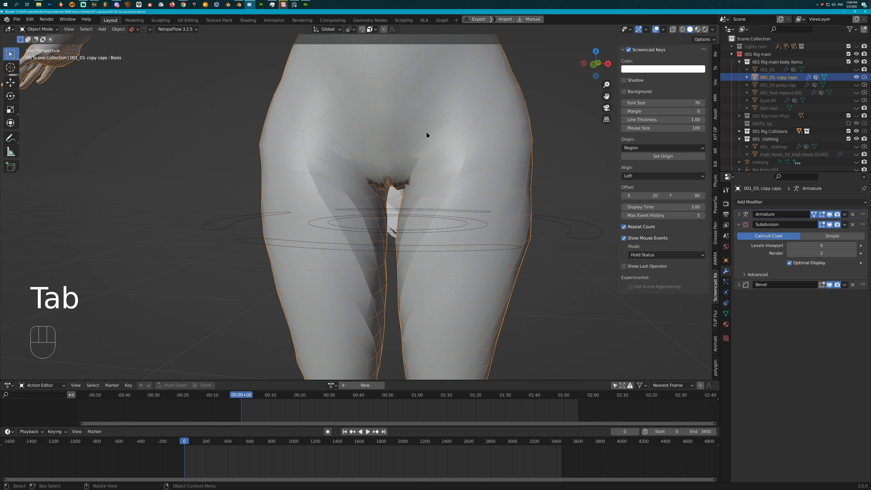
Show the groin cap object again, duplicate it in place, and hide the duplicate.
click(785, 86)
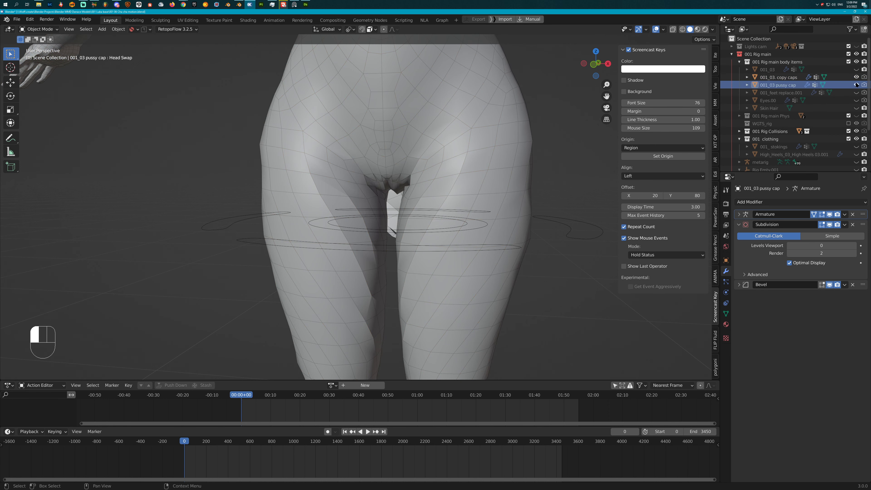
scroll(511, 183, down, 3)
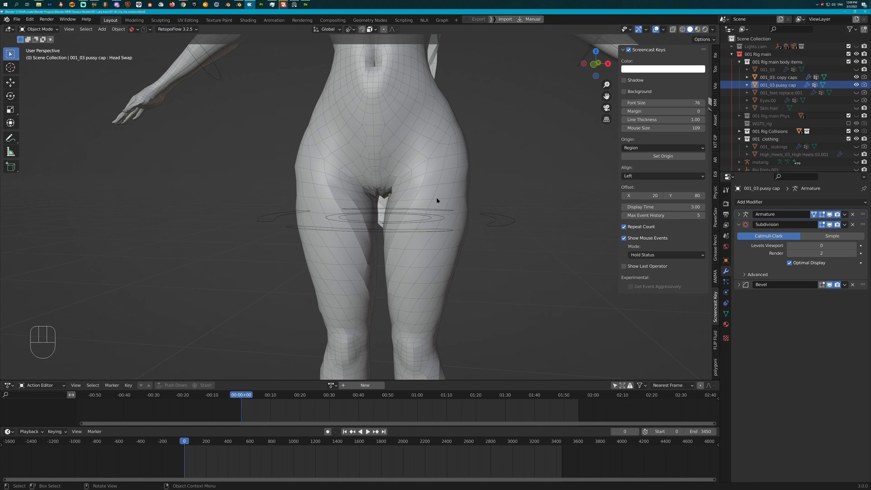
key(g)
right_click(468, 229)
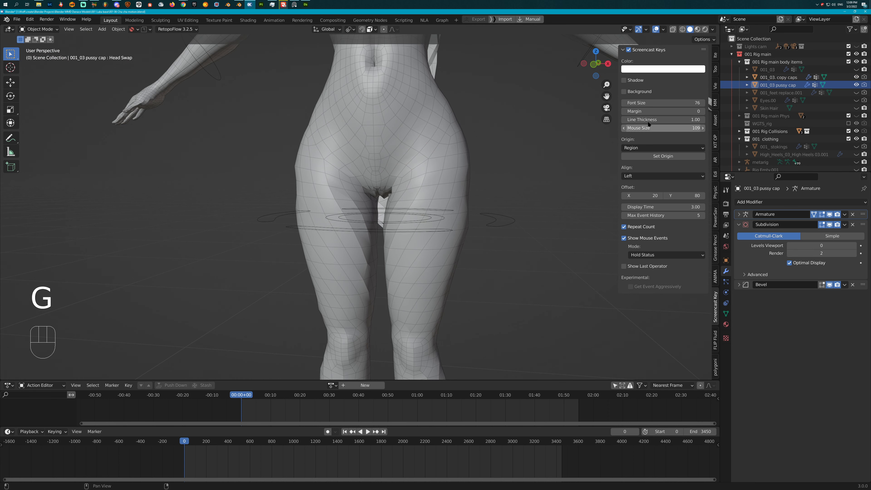
click(776, 87)
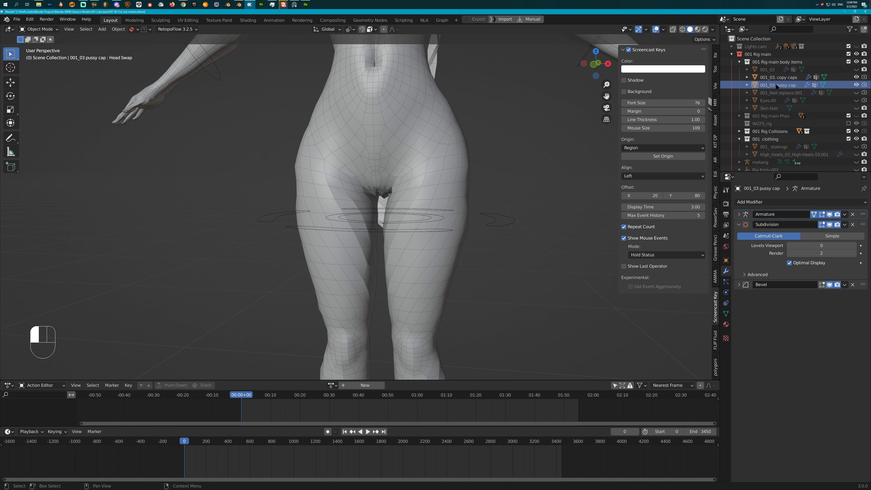
key(g)
click(501, 205)
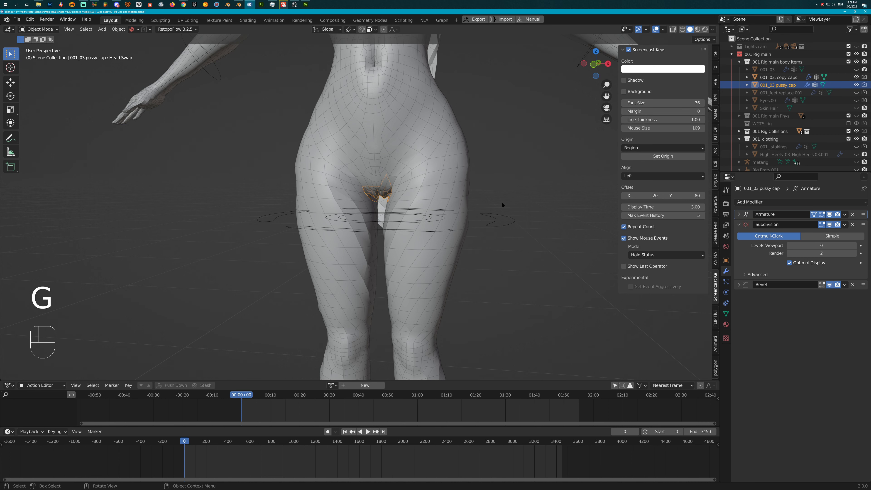
key(shift+d)
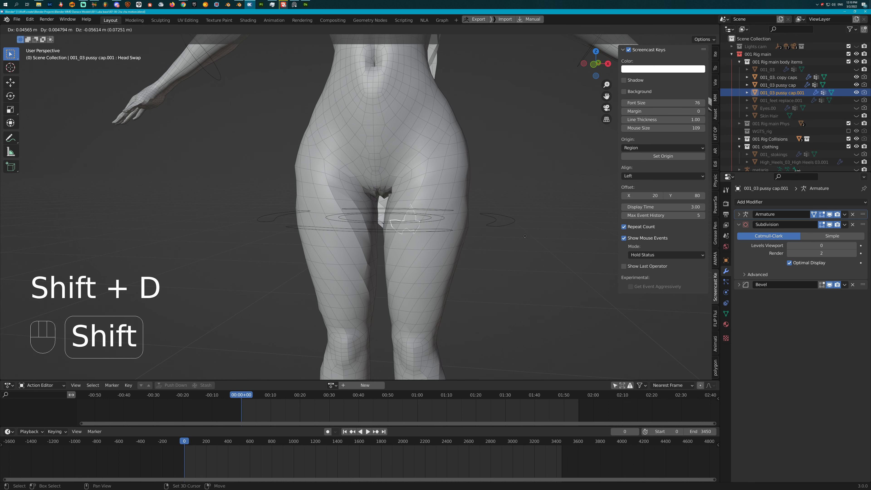
right_click(536, 216)
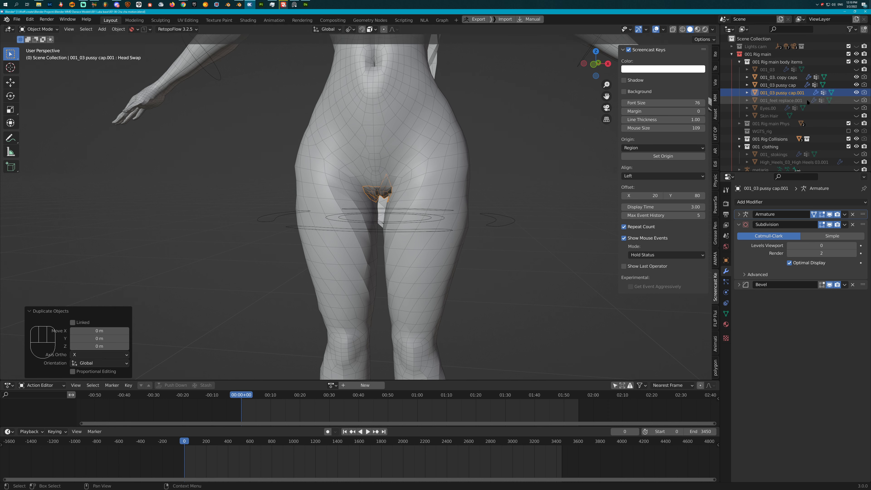
click(856, 92)
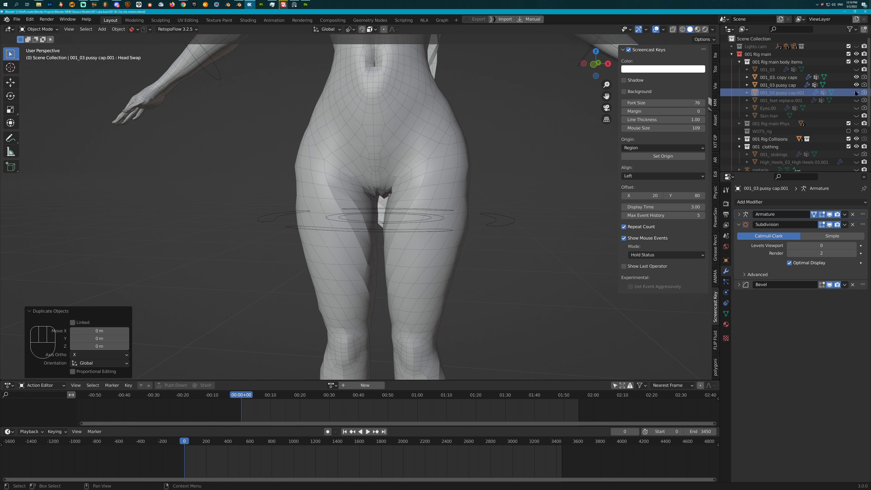
Create a new collection inside 001 Rig main body items and name it 001 Rig main body copys.
right_click(762, 61)
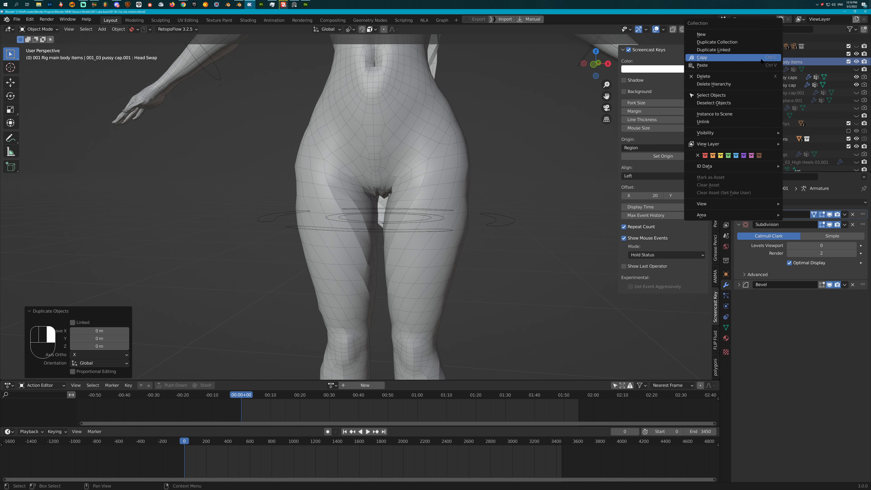
click(727, 35)
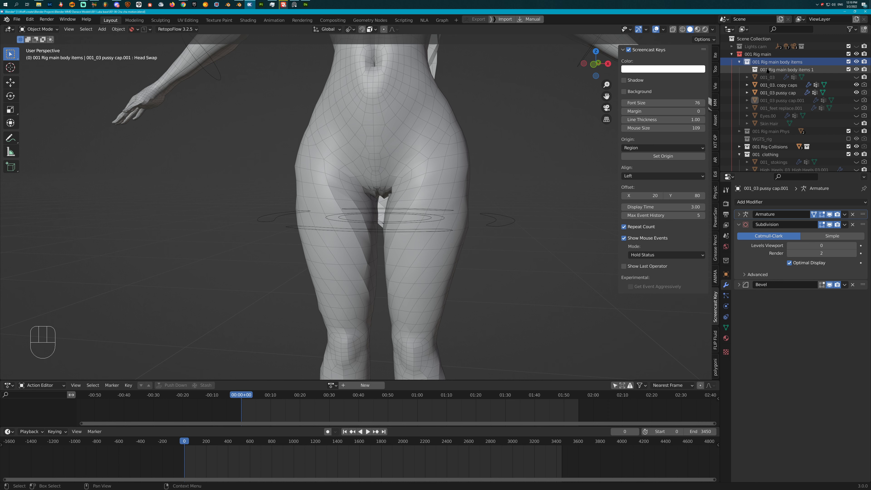
double_click(808, 70)
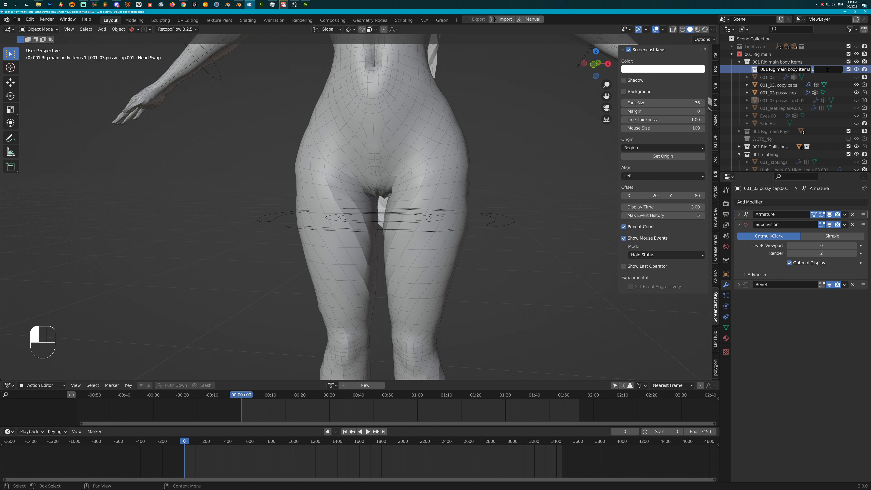
key(BackSpace)
key(BackSpace)
click(791, 79)
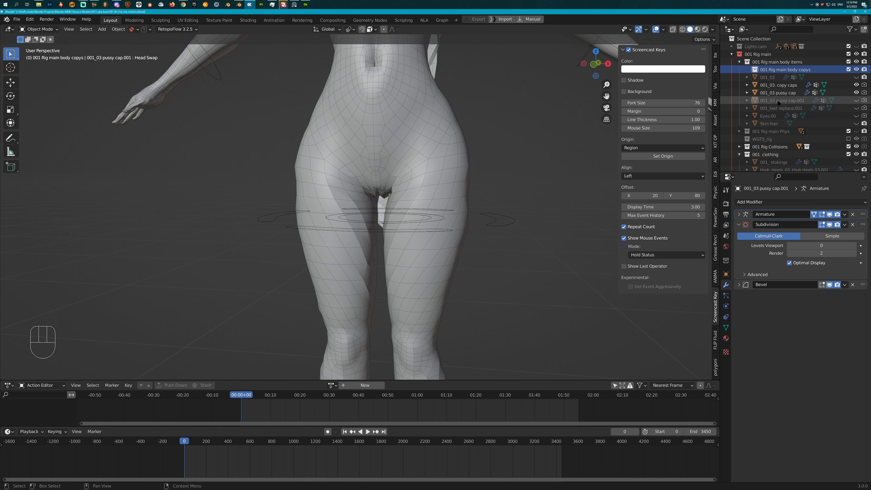
Move the duplicated groin cap and 001_feet replace.001 into 001 Rig main body copys, and exclude that collection from the view layer.
drag(783, 97, 785, 69)
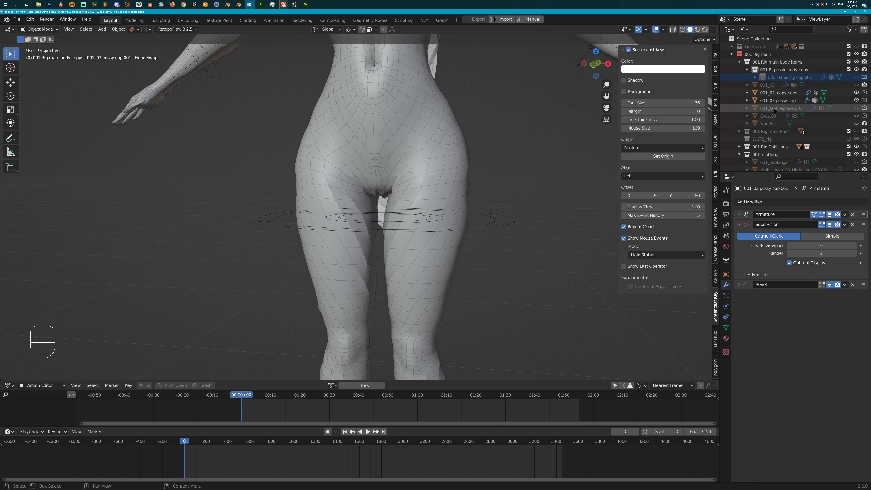
drag(778, 109, 781, 71)
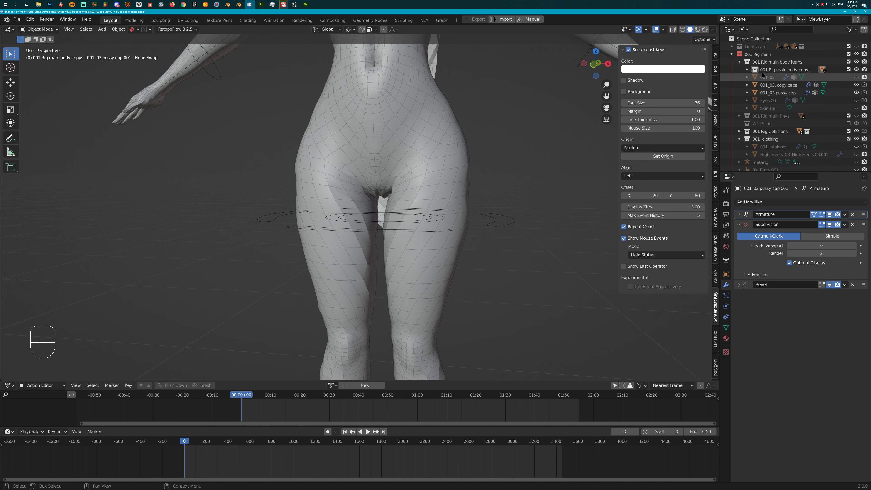
click(747, 70)
click(856, 69)
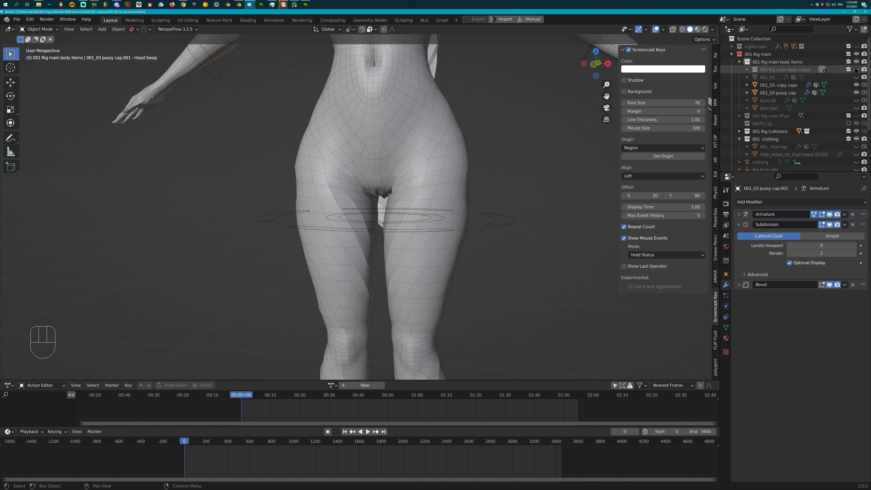
click(848, 69)
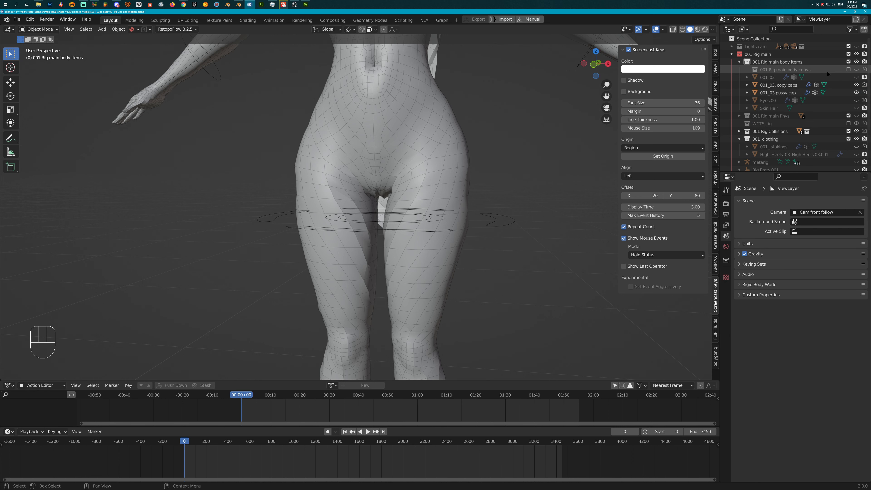
Check the remaining groin cap with a cancelled trial move and hide it to expose the body copy beneath.
middle_drag(479, 181, 397, 192)
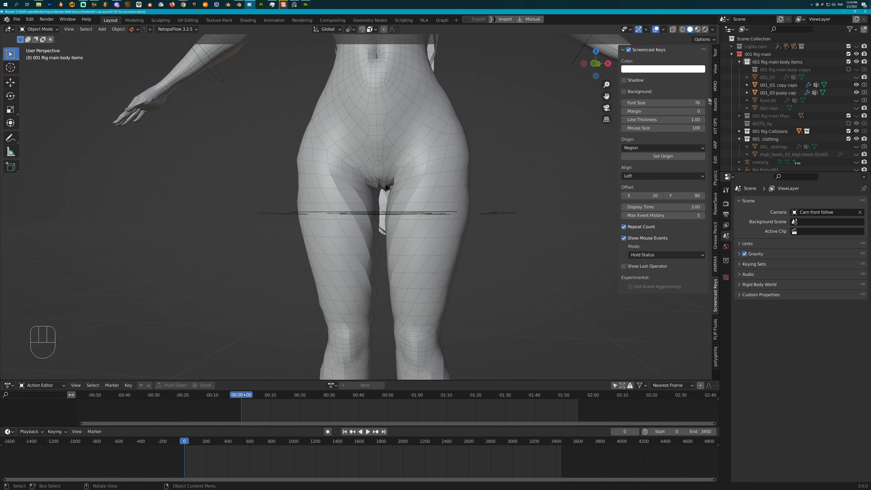
click(386, 187)
key(g)
right_click(611, 182)
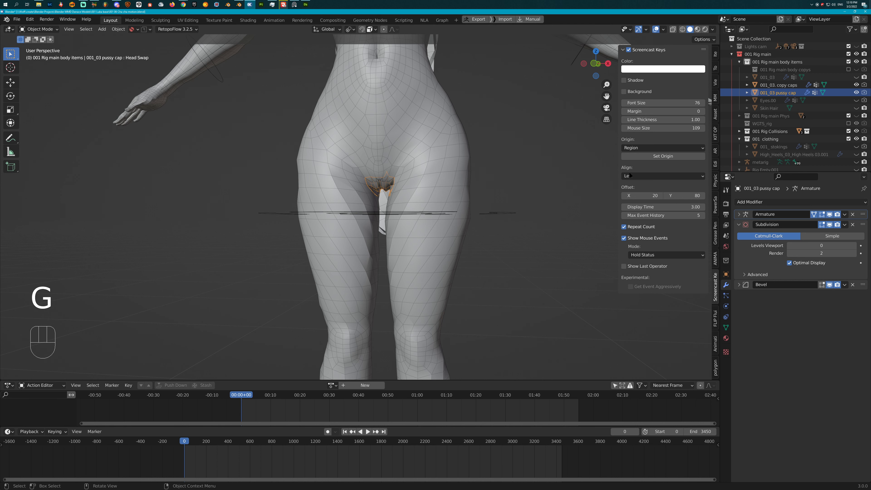
click(856, 92)
In Edit Mode on the body copy, select the linked faces of the outer groin patch on both sides, delimited by seams.
scroll(422, 191, up, 6)
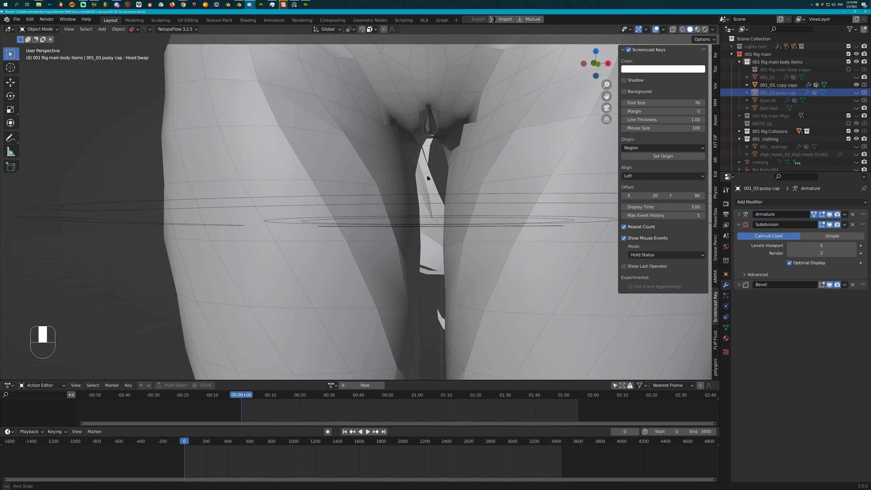
middle_drag(425, 172, 436, 137)
click(365, 143)
key(Tab)
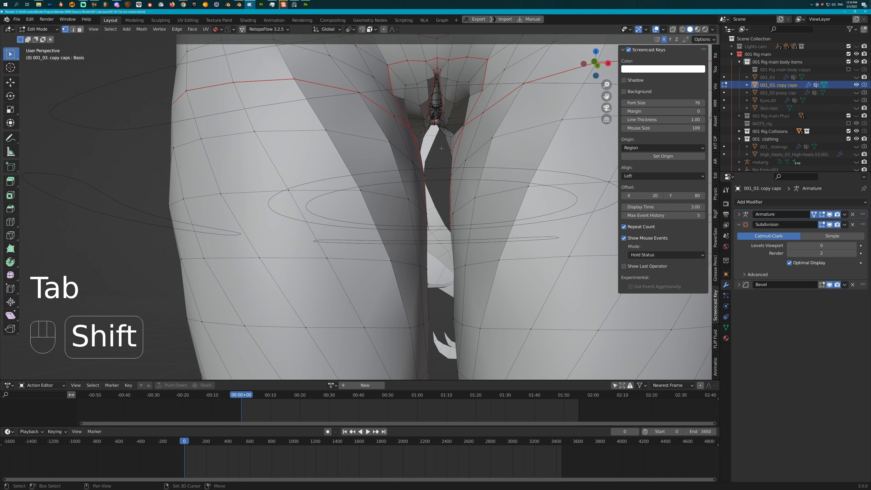
shift+middle_drag(447, 104, 414, 229)
scroll(416, 227, up, 3)
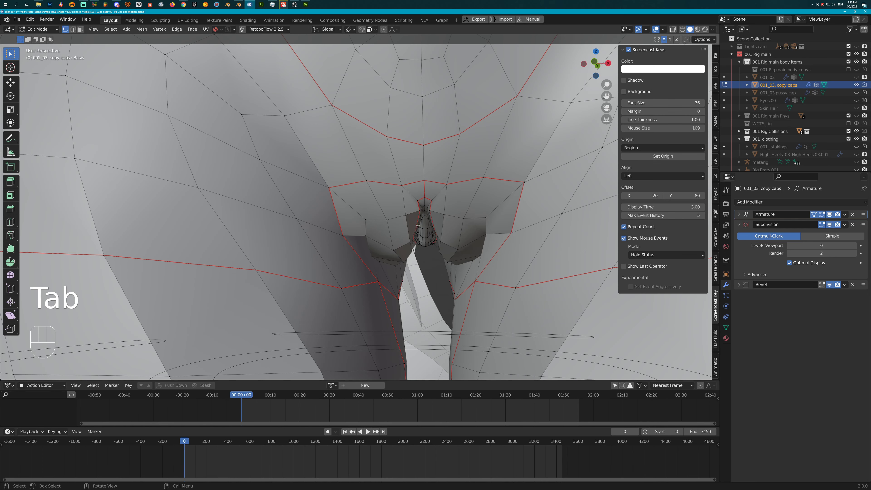
click(462, 224)
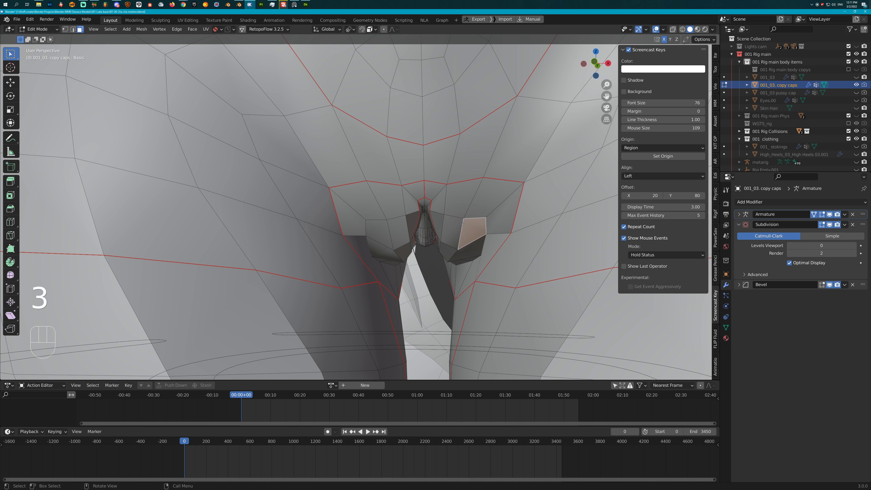
key(l)
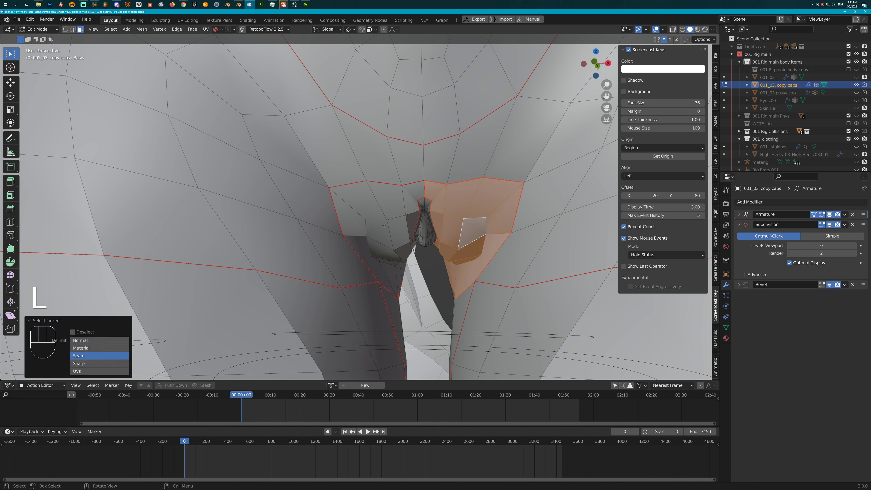
key(l)
key(l)
middle_drag(384, 225, 423, 232)
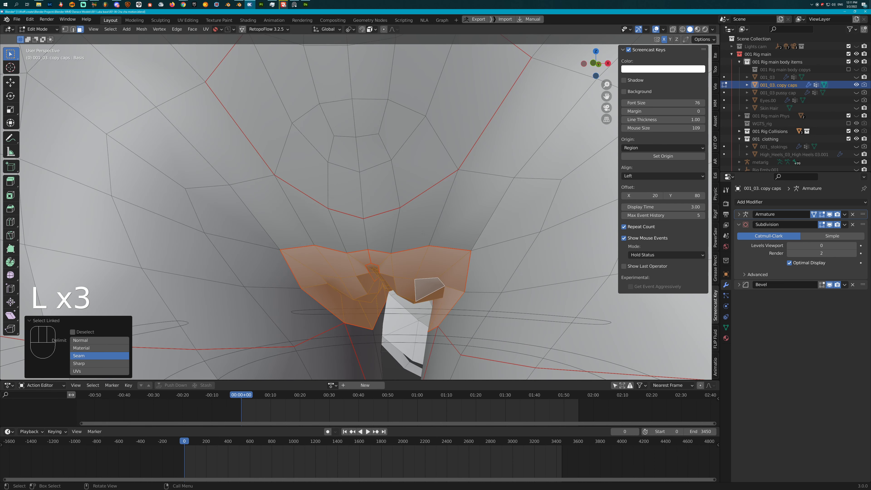
Add the linked internal parts behind the groin patch to the selection, excluding the surrounding body skin, and delete the selected geometry.
scroll(423, 232, down, 3)
key(KP_Decimal)
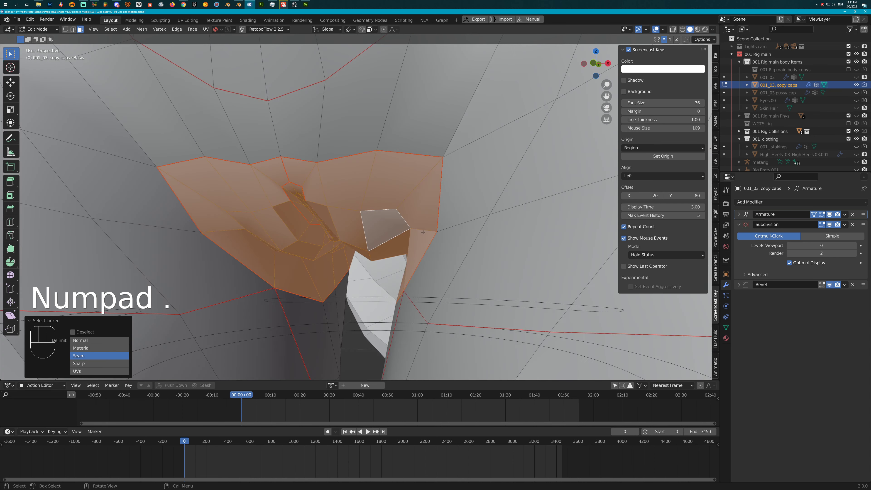
middle_drag(423, 232, 357, 268)
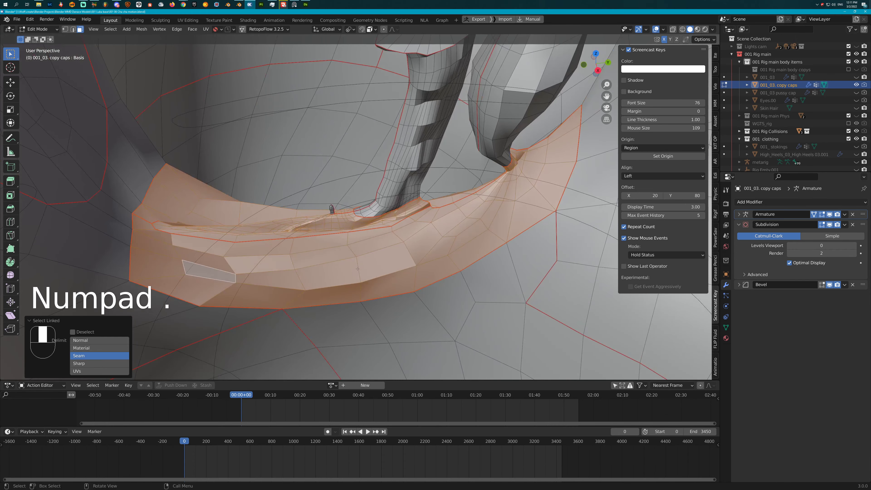
key(l)
key(l)
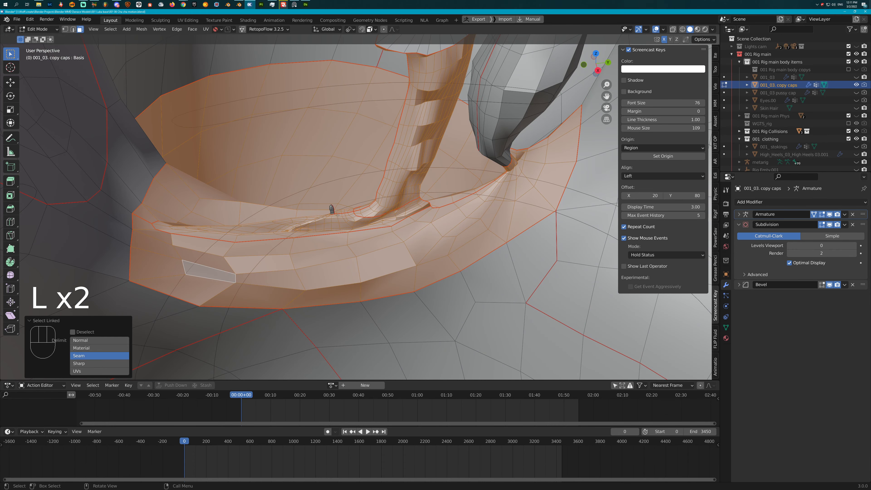
key(ctrl+z)
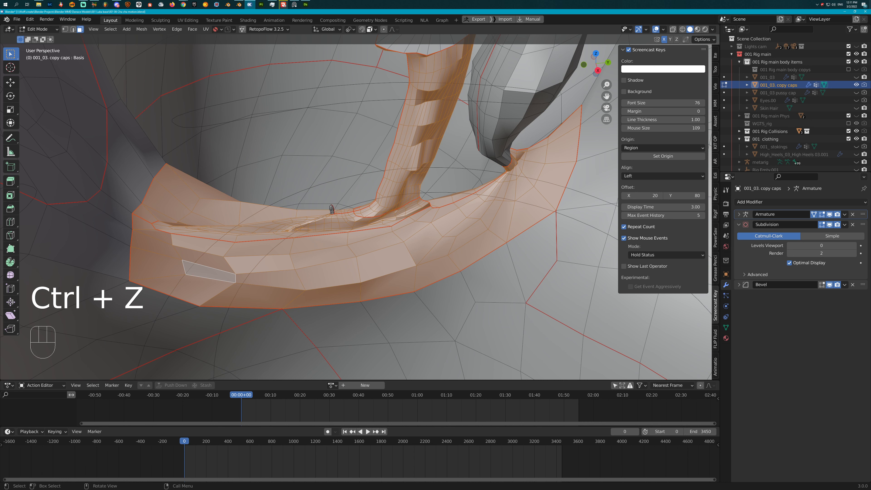
key(l)
shift+middle_drag(332, 211, 412, 238)
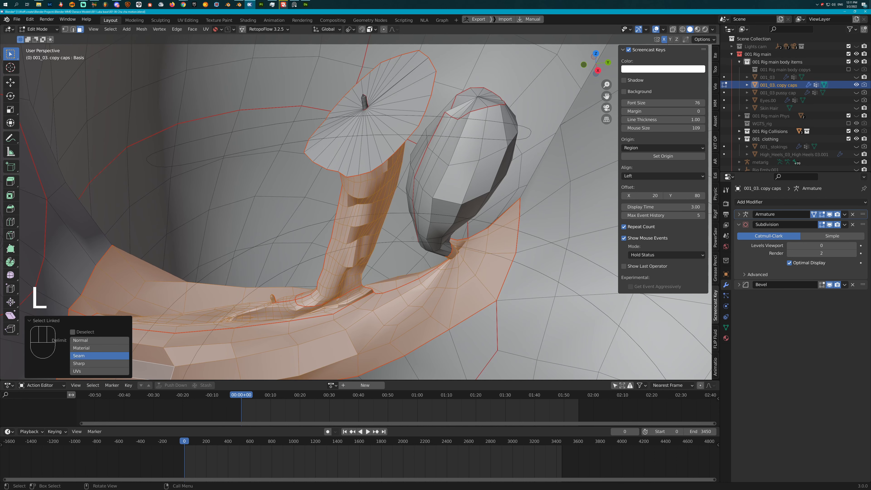
key(l)
key(l)
key(l)
middle_drag(466, 103, 458, 240)
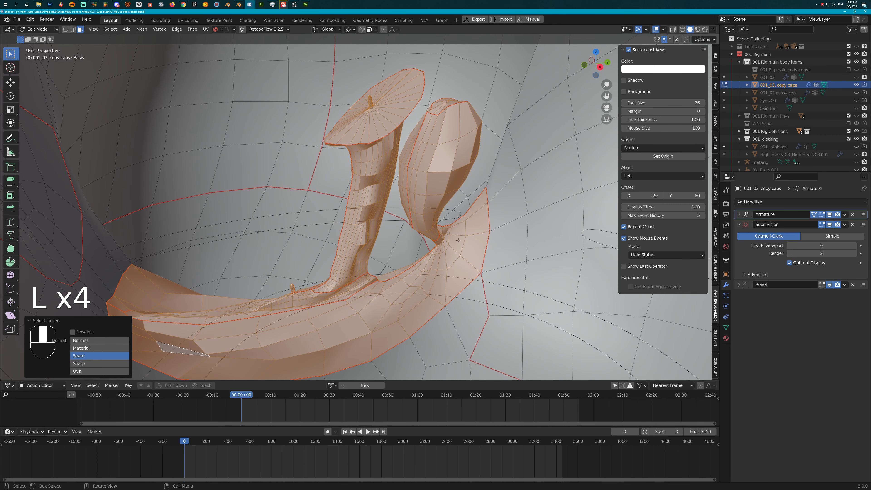
key(x)
click(444, 248)
middle_drag(444, 248, 403, 231)
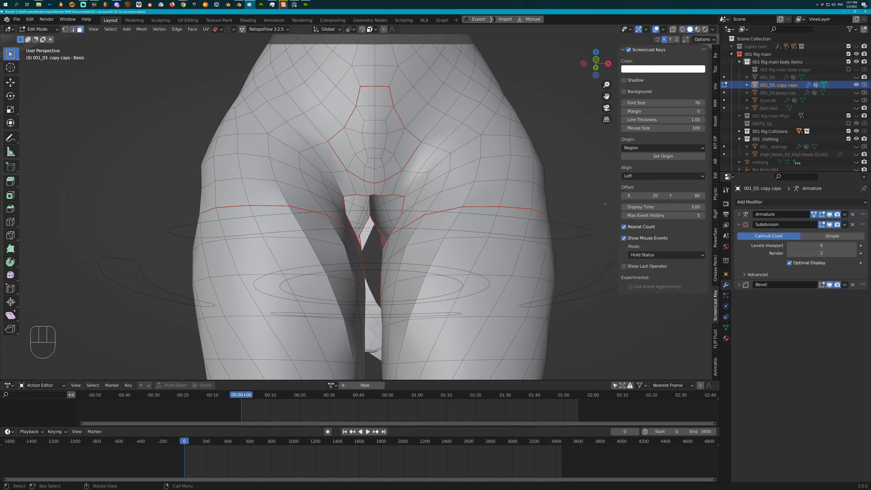
Show the groin cap over the opening in the body copy, return to Object Mode, and select the cap.
click(856, 93)
middle_drag(473, 203, 439, 217)
key(Tab)
click(389, 226)
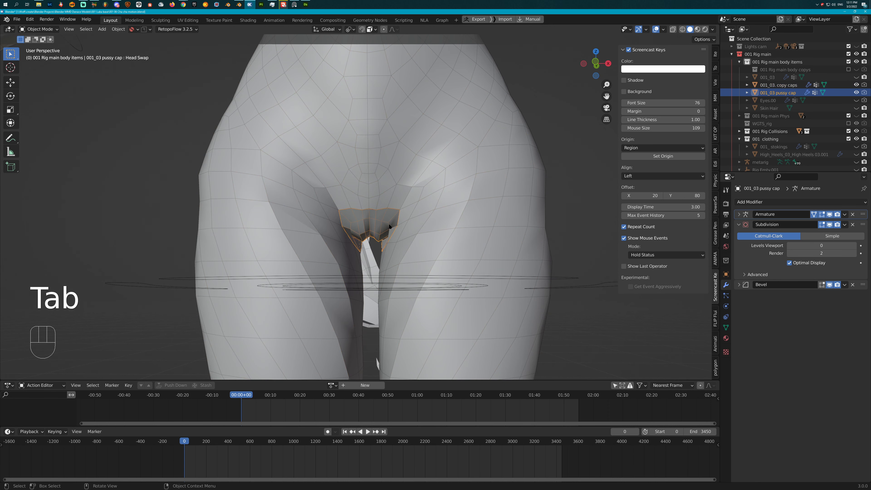
Join the groin cap into the body copy and enter Edit Mode on the combined mesh.
shift+click(455, 201)
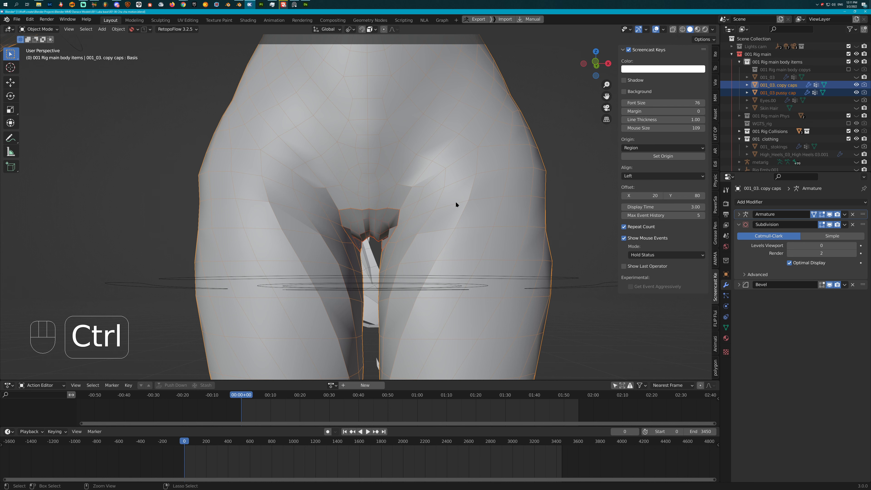
key(ctrl+j)
middle_drag(456, 201, 474, 174)
key(Tab)
scroll(418, 206, up, 8)
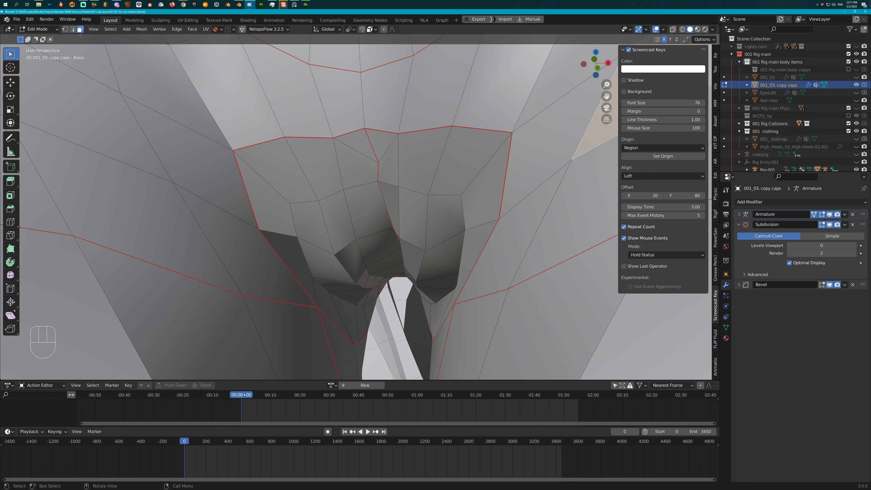
Check whether the cap's upper corner is attached to the body with a cancelled trial move.
scroll(440, 195, down, 5)
middle_drag(440, 194, 364, 246)
click(364, 247)
key(g)
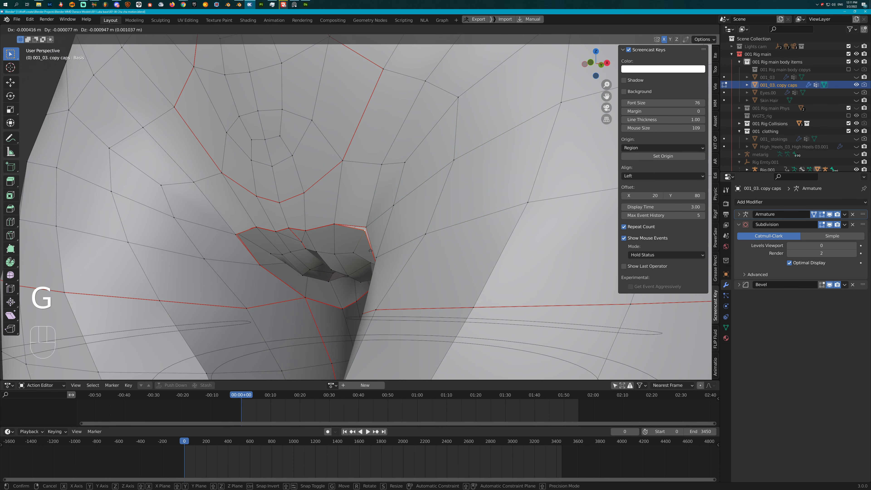
right_click(370, 241)
middle_drag(370, 242, 411, 224)
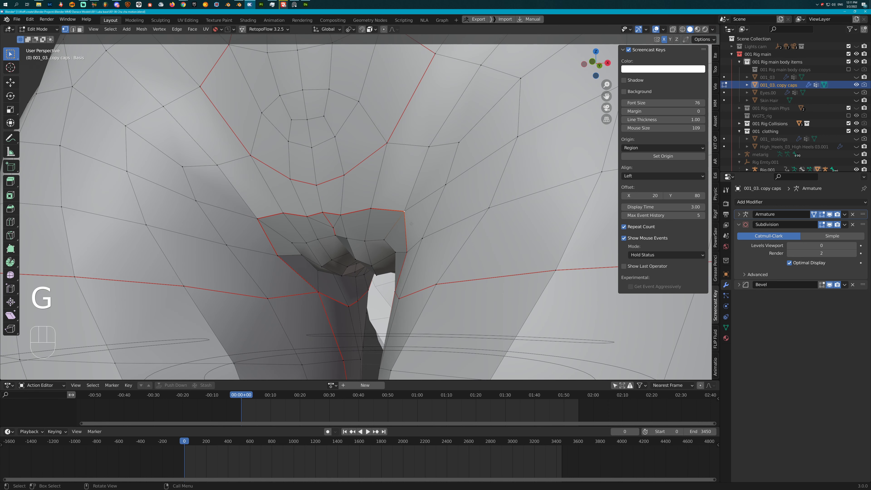
Merge the selected corner of the cap border at center and test the merged vertex with a trial move.
click(408, 214)
key(q)
click(400, 215)
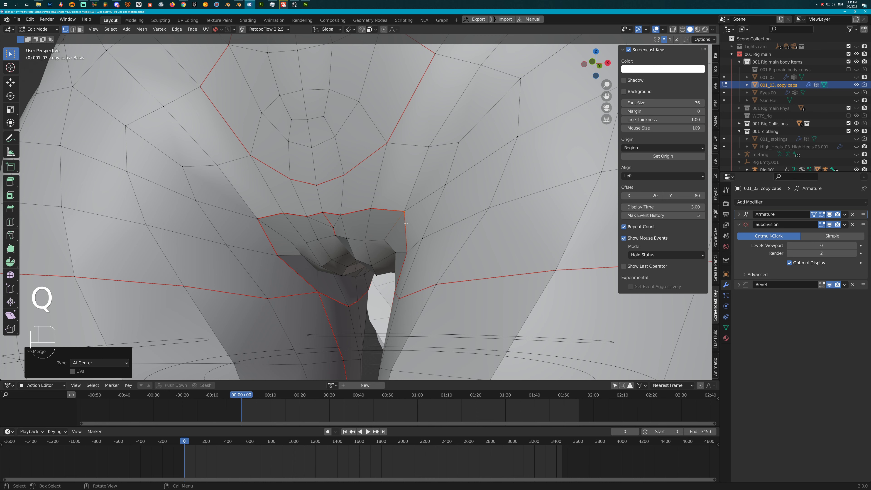
scroll(401, 226, up, 2)
key(g)
click(405, 236)
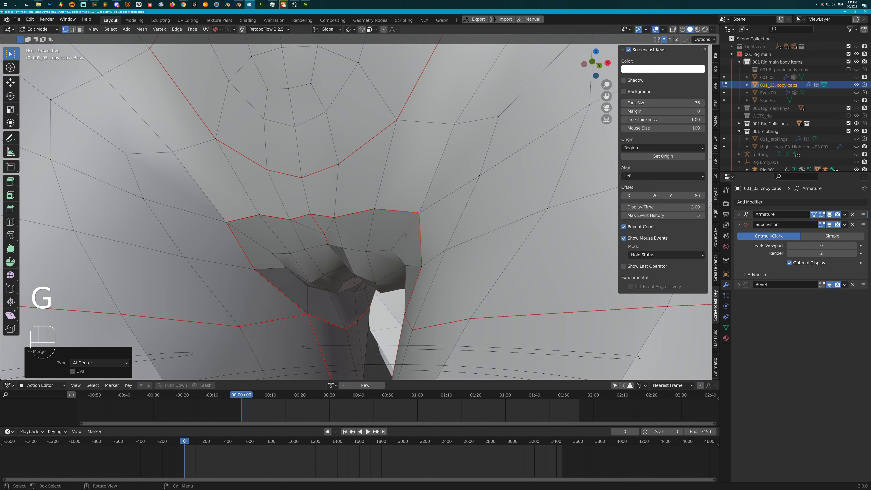
Examine the matching corner and the underside of the cap border.
key(KP_Decimal)
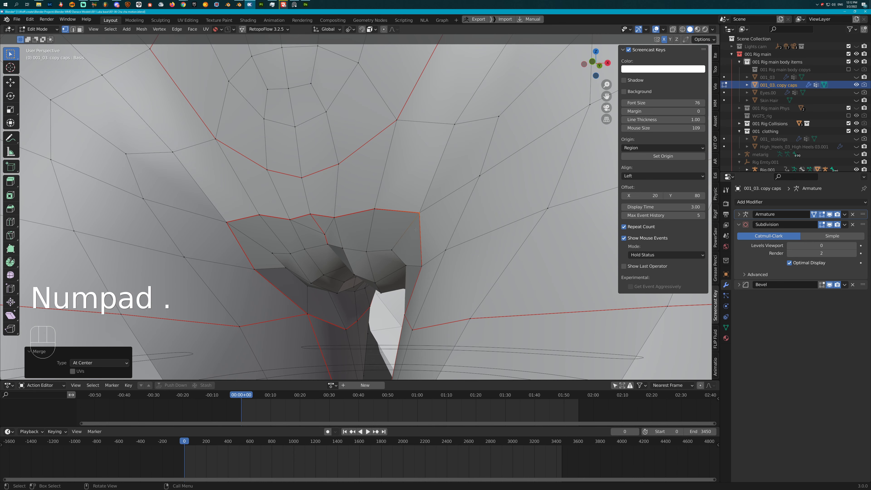
middle_drag(415, 230, 371, 236)
click(351, 199)
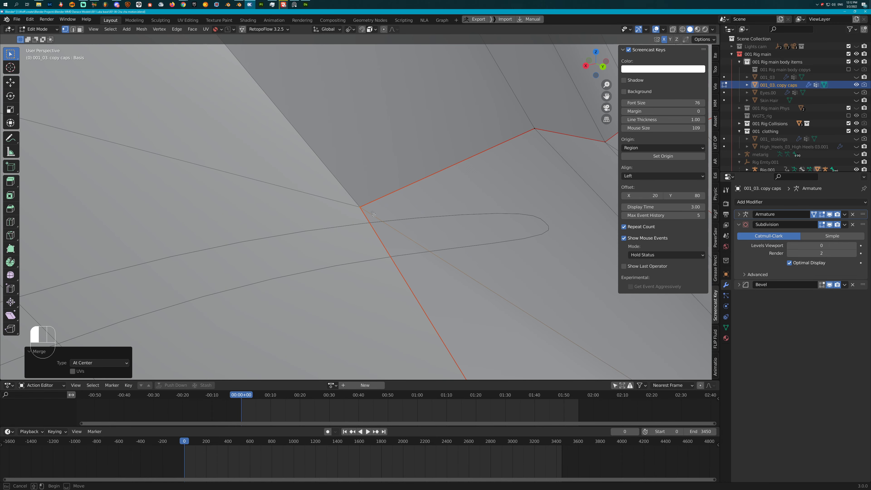
scroll(380, 221, down, 3)
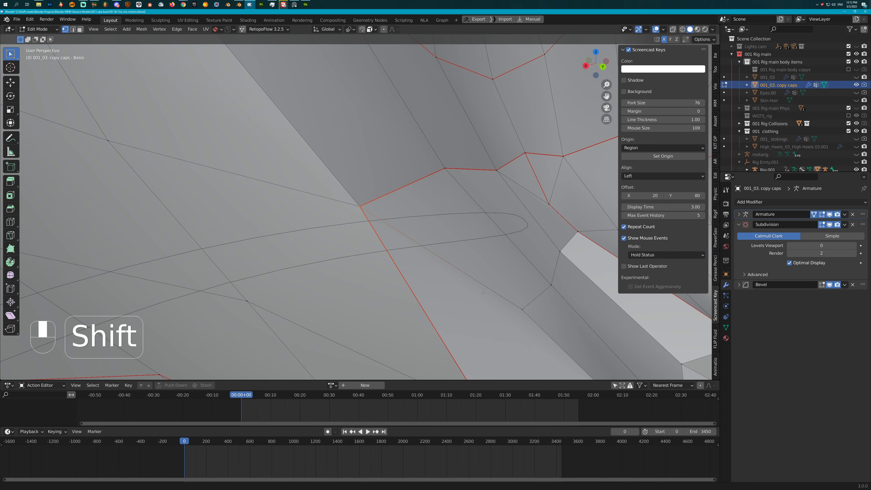
shift+middle_drag(379, 221, 506, 201)
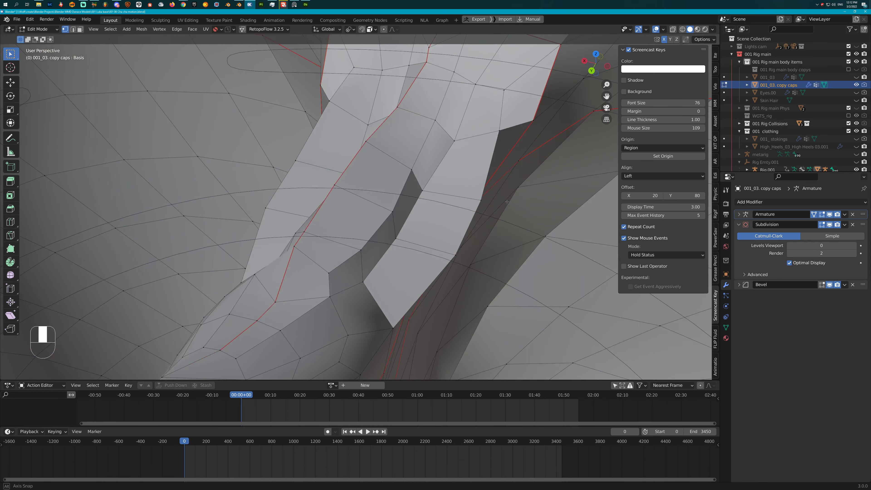
key(a)
middle_drag(442, 201, 441, 194)
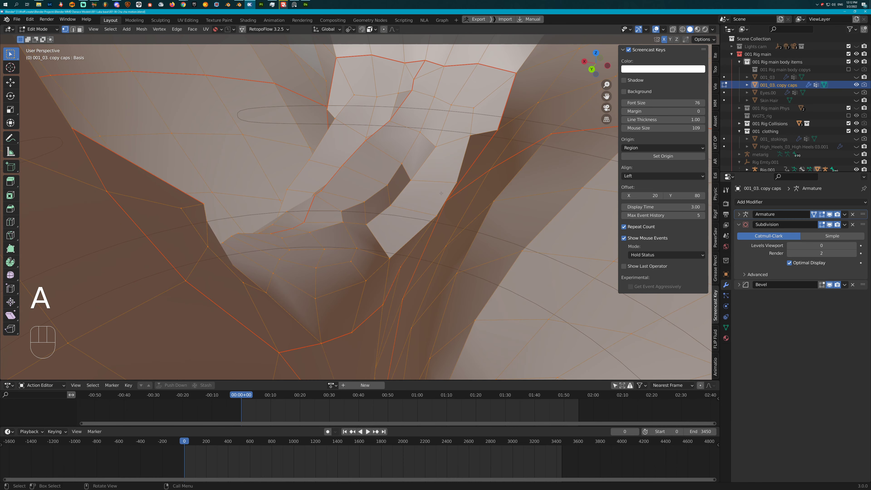
click(447, 226)
Select the linked faces of the groin cap, both legs and the adjoining body skin, delimited by seams.
middle_drag(448, 227, 335, 182)
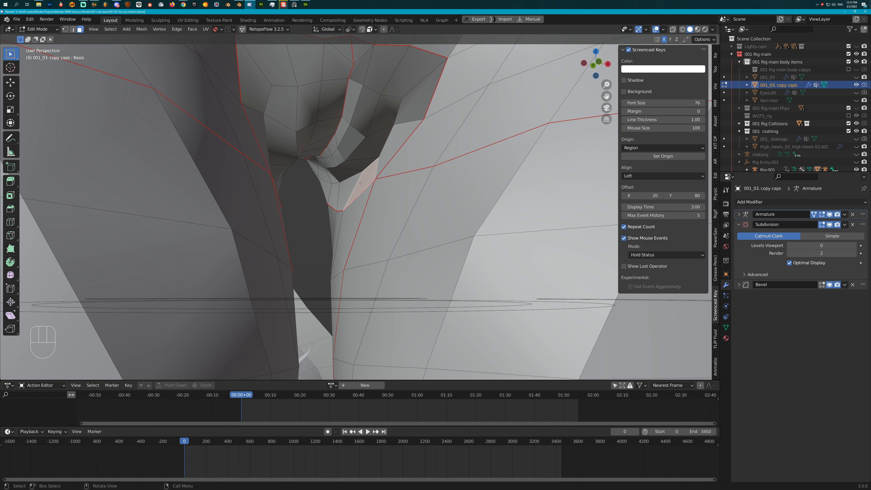
key(l)
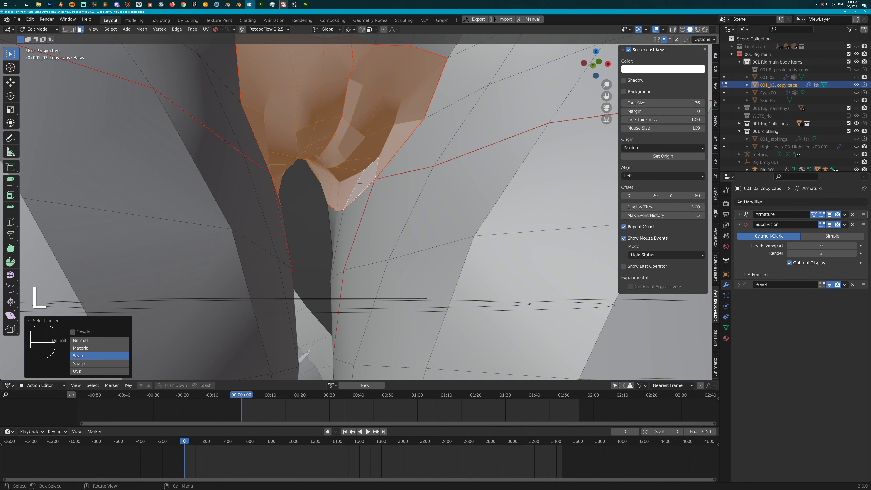
key(l)
key(l)
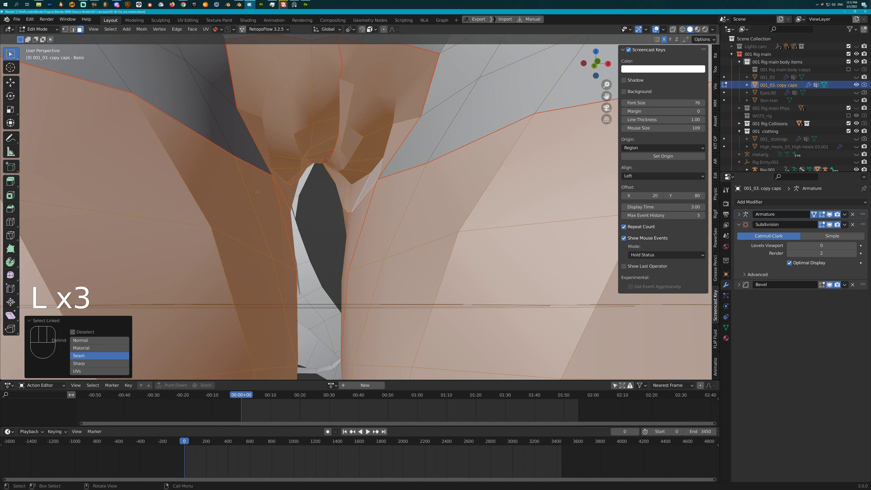
key(l)
middle_drag(235, 137, 456, 100)
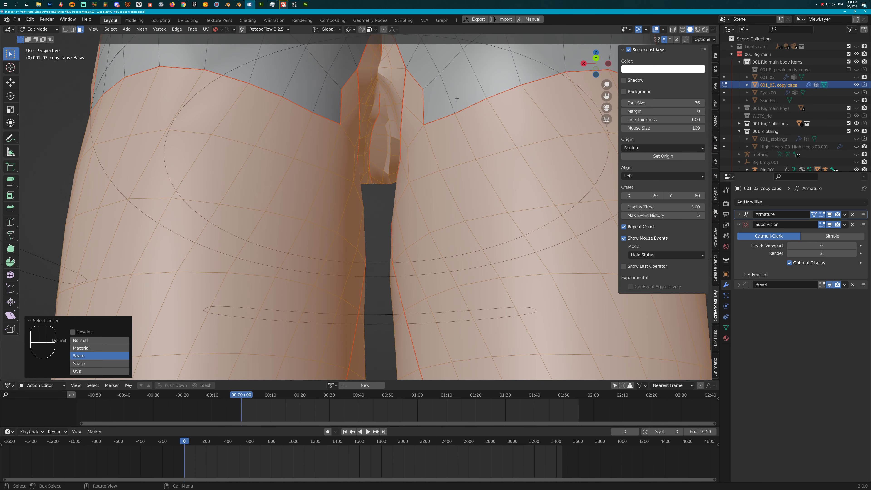
key(l)
scroll(417, 111, down, 7)
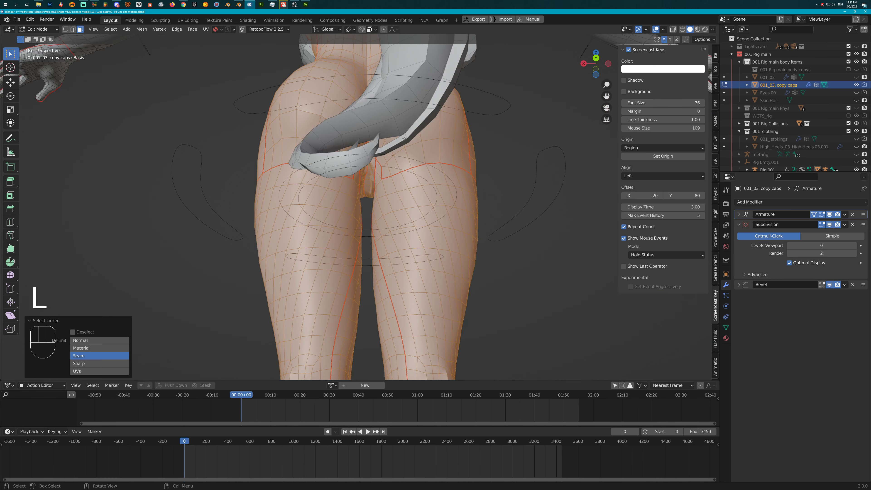
middle_drag(381, 139, 384, 198)
scroll(371, 174, down, 7)
scroll(385, 198, up, 10)
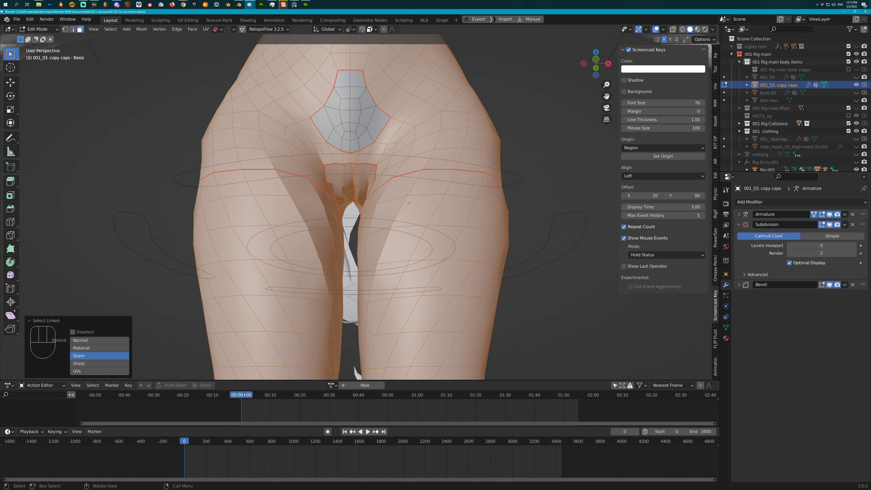
Merge the selected geometry by distance to weld the cap to the body, and return to Object Mode.
key(m)
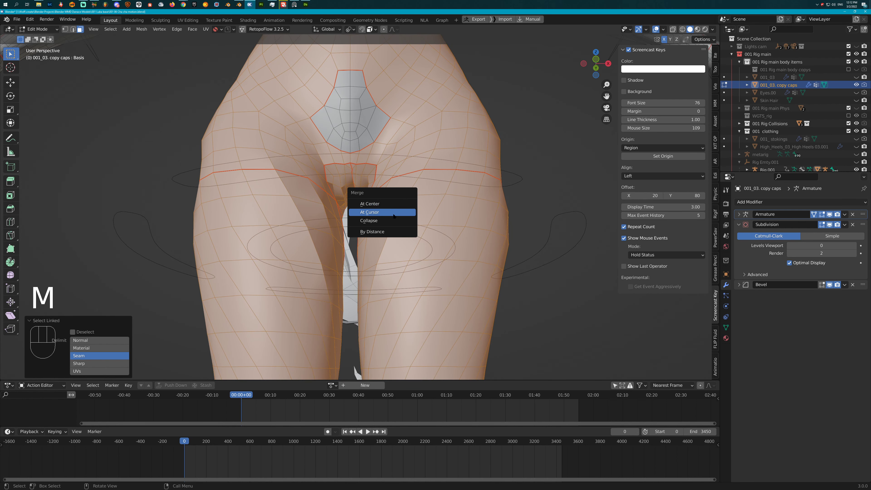
click(383, 232)
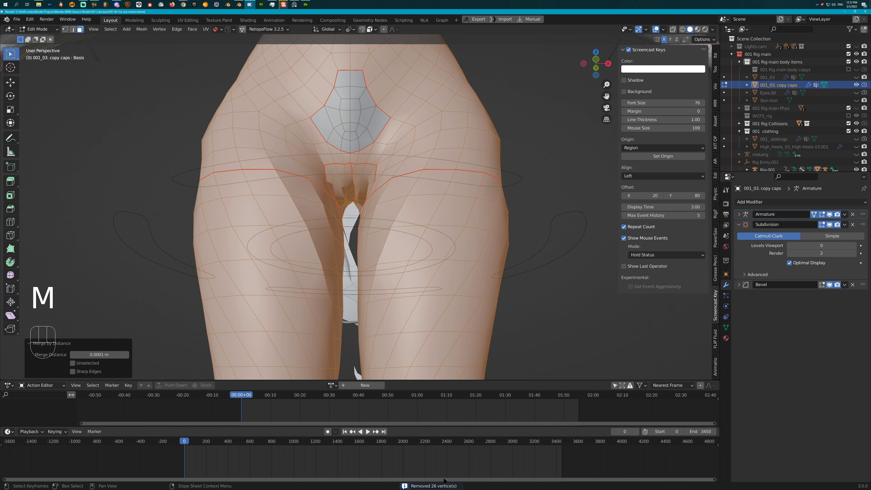
scroll(367, 212, up, 3)
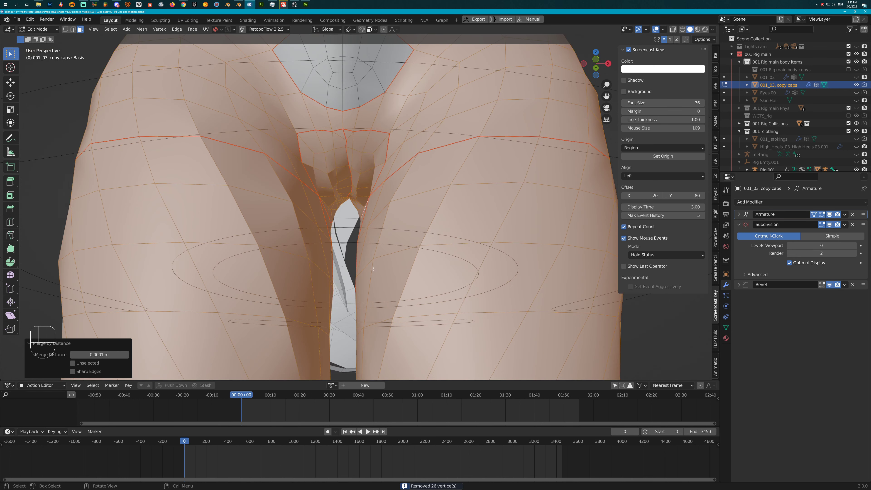
key(Tab)
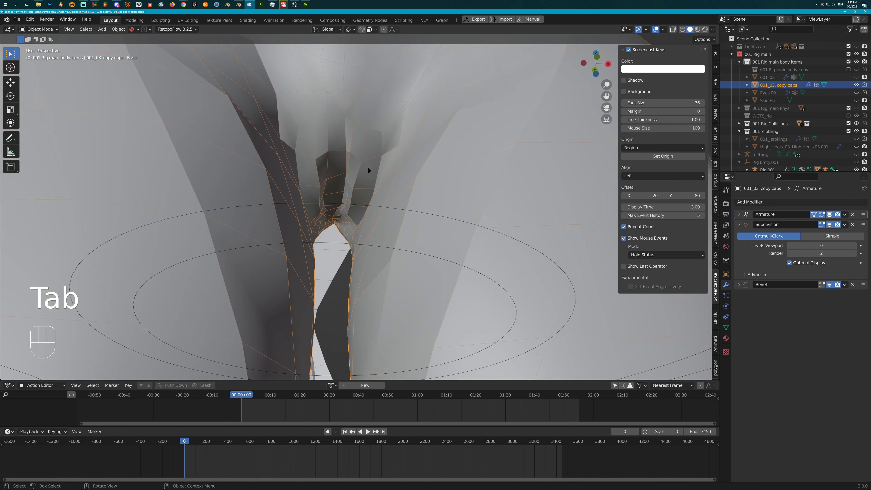
In Edit Mode, check the weld along the cap's front upper edge with cancelled trial moves of its faces one by one.
middle_drag(367, 166, 394, 122)
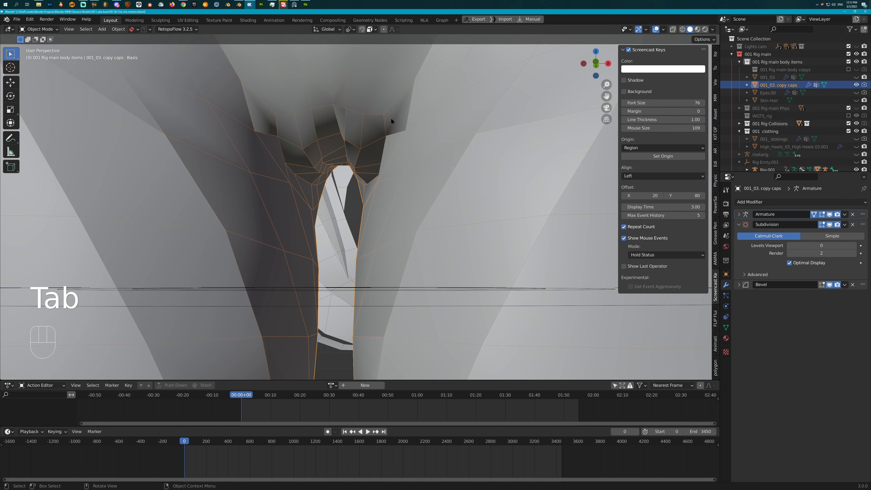
key(Tab)
click(386, 98)
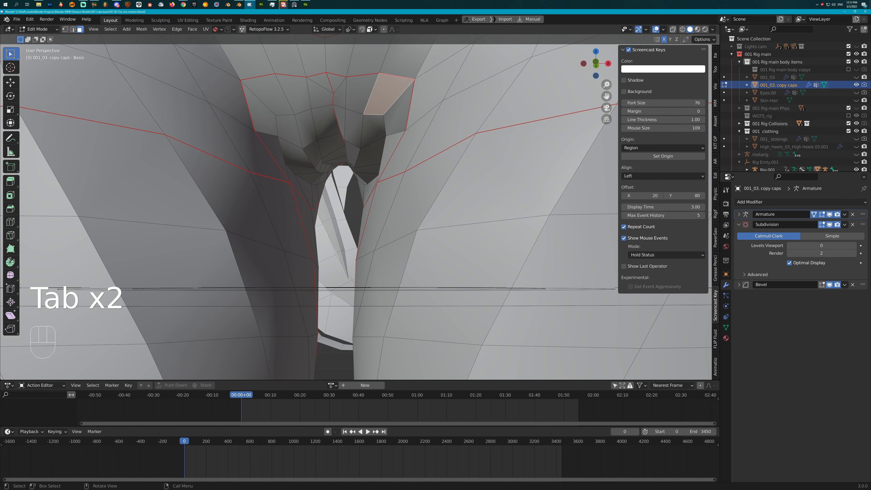
key(g)
key(g)
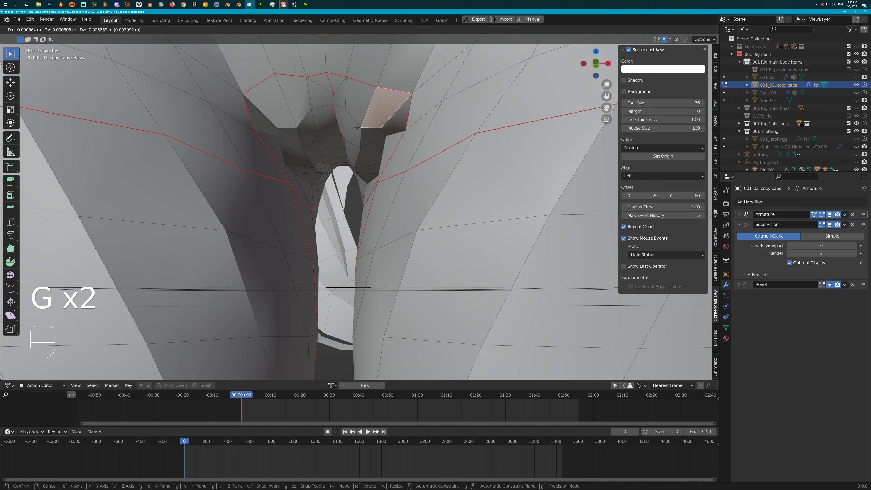
key(g)
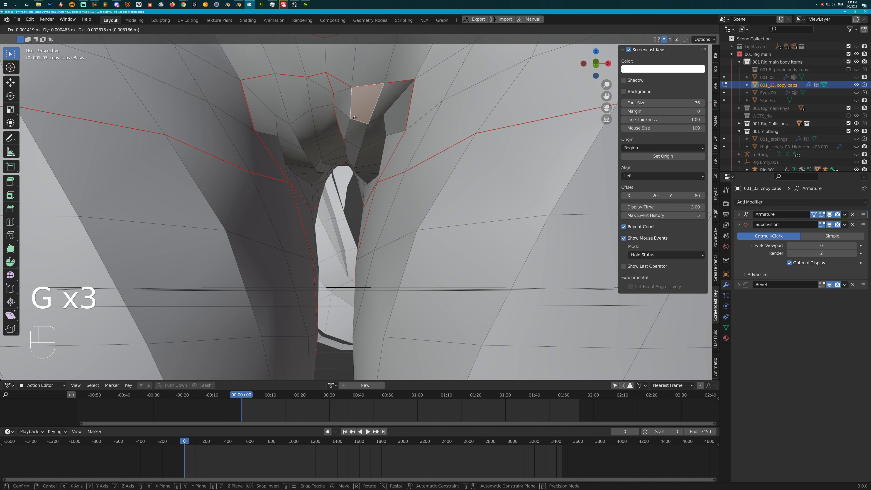
right_click(354, 117)
click(336, 82)
key(g)
right_click(328, 88)
click(325, 85)
key(g)
right_click(313, 90)
click(301, 103)
key(g)
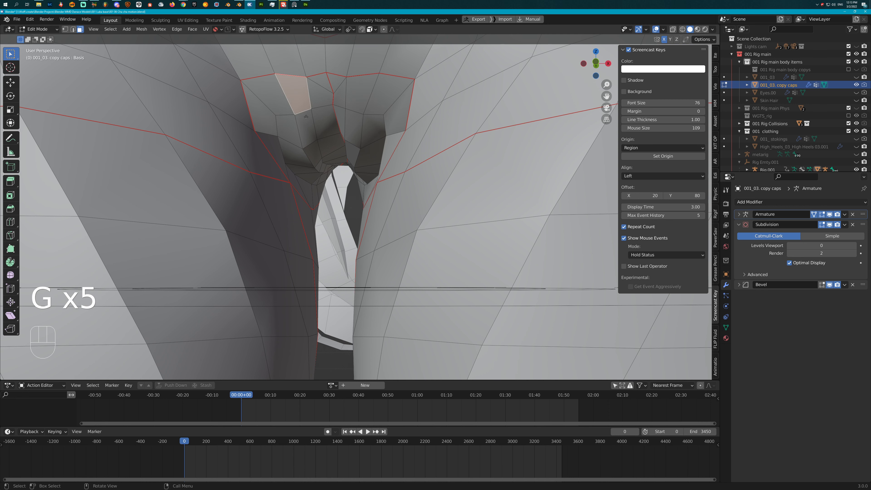
right_click(302, 109)
click(277, 104)
key(g)
right_click(287, 117)
Check the weld along the lower side of the cap border with cancelled trial moves of individual faces.
middle_drag(287, 117, 358, 154)
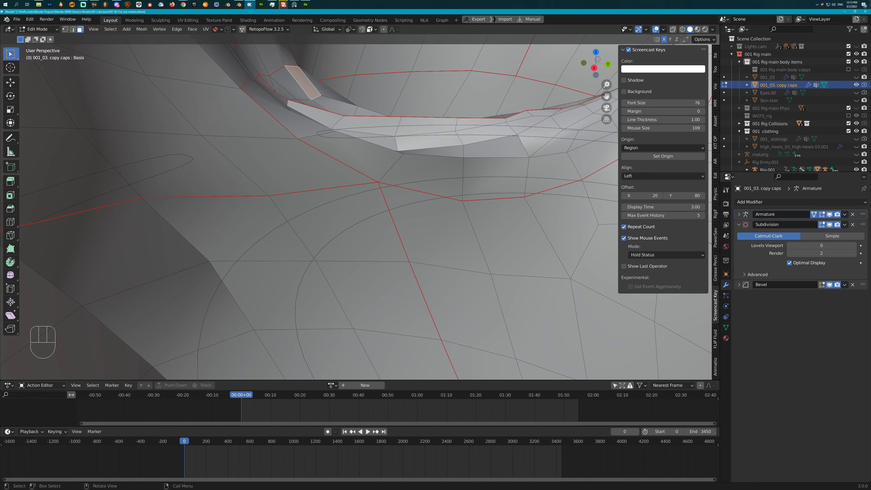
click(358, 154)
key(g)
right_click(423, 166)
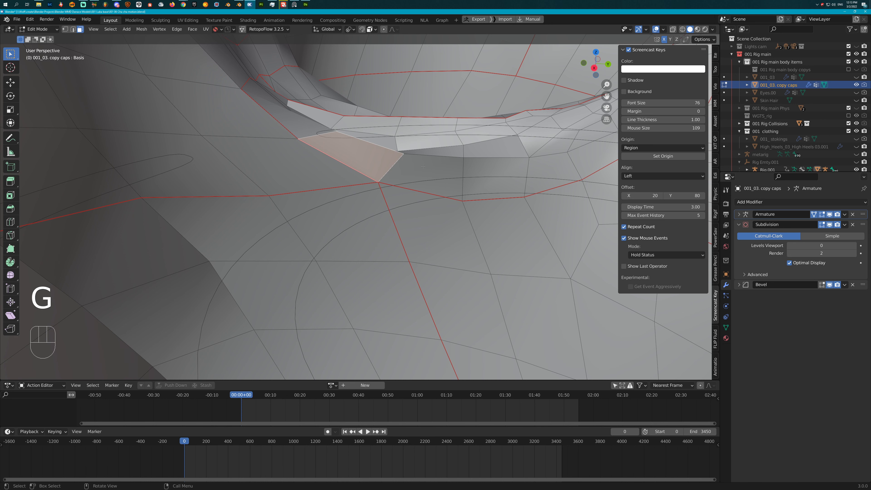
key(g)
key(g)
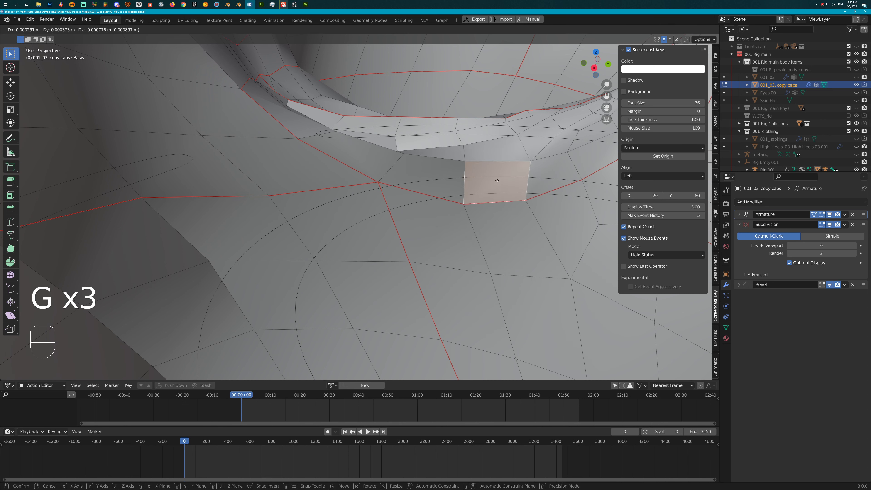
click(495, 178)
click(542, 174)
key(g)
click(540, 174)
shift+middle_drag(509, 178, 399, 235)
click(491, 214)
key(g)
right_click(497, 204)
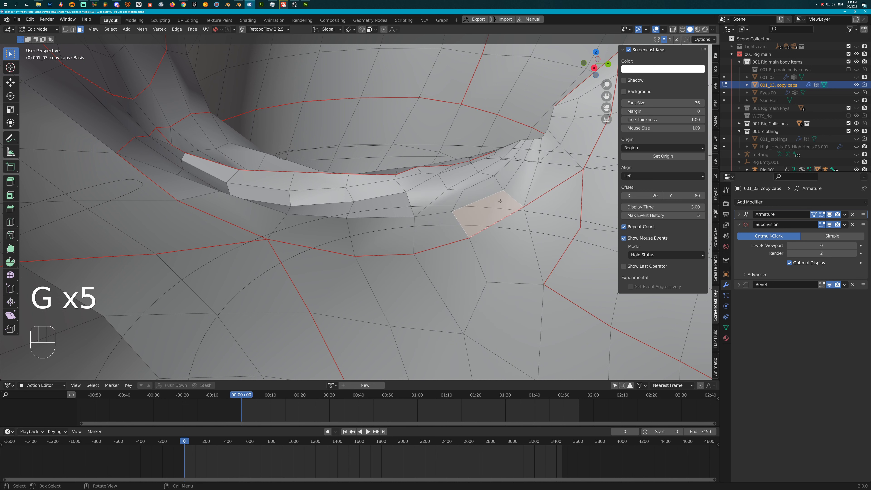
Continue the trial-move check on the border faces up to the cap's upper corner.
click(541, 185)
key(g)
click(536, 192)
shift+middle_drag(537, 186, 501, 241)
click(537, 209)
key(g)
right_click(526, 210)
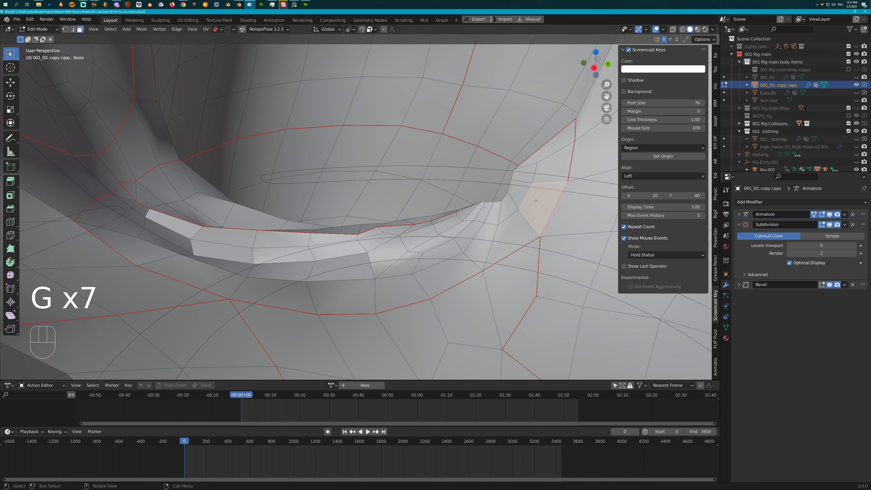
click(549, 177)
key(g)
click(524, 166)
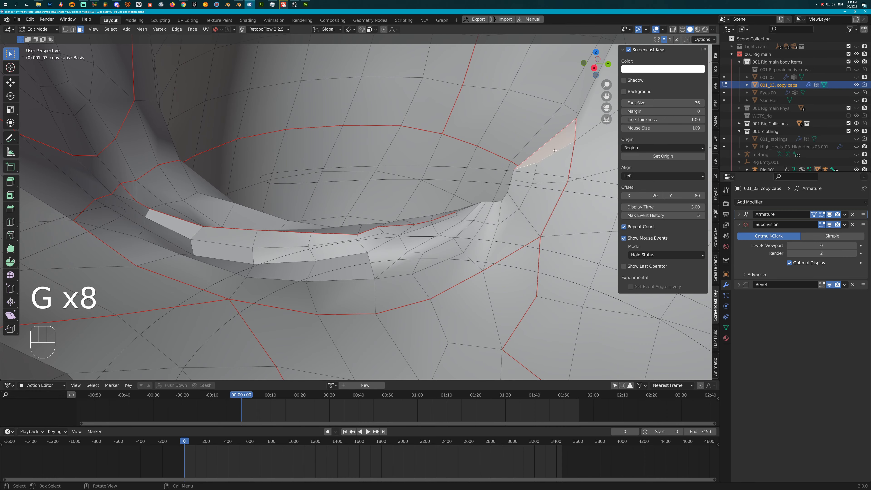
key(g)
click(526, 163)
Check the weld along the opposite upper corner and side of the cap border with cancelled trial moves of individual faces.
middle_drag(526, 165, 251, 185)
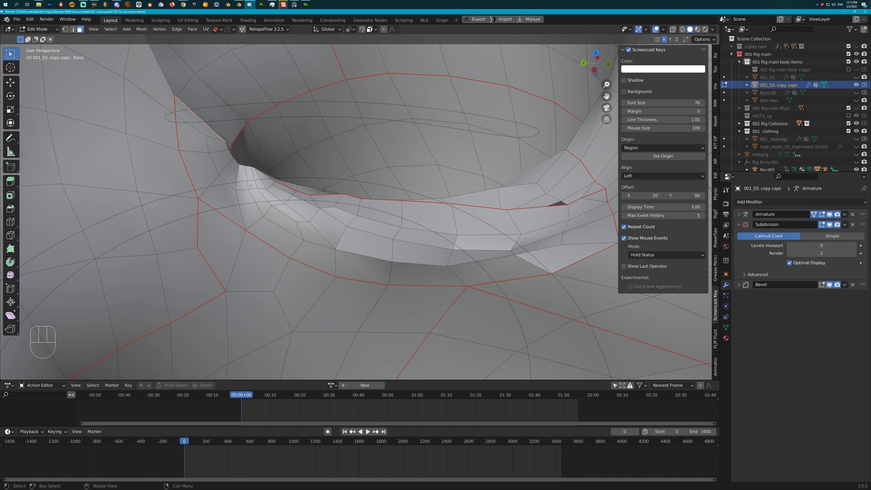
click(198, 139)
key(g)
right_click(205, 151)
click(208, 165)
key(g)
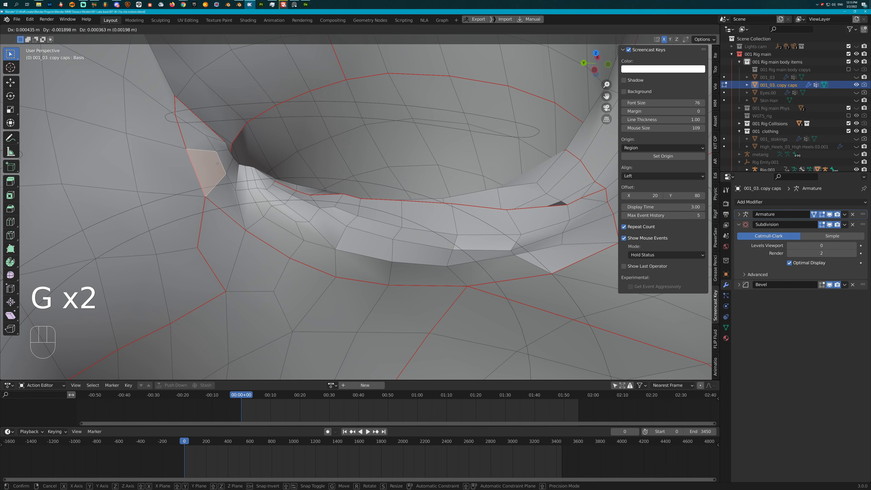
click(211, 164)
click(229, 196)
key(g)
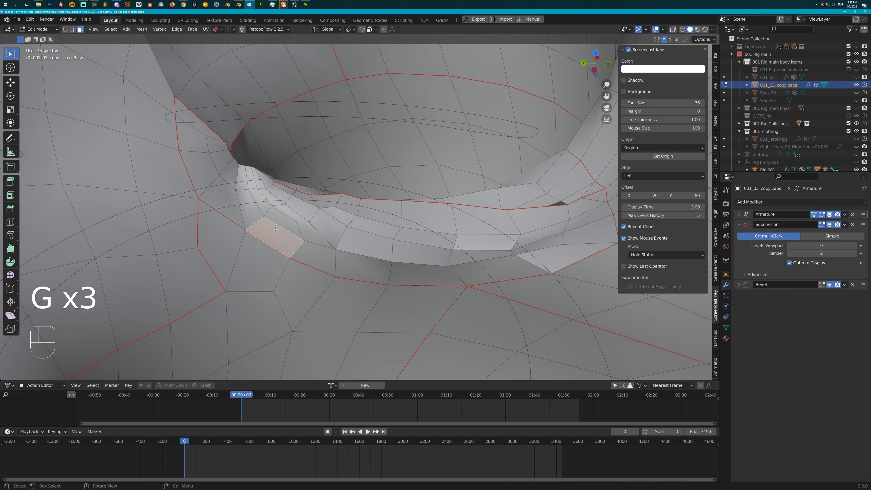
key(g)
key(g)
click(351, 249)
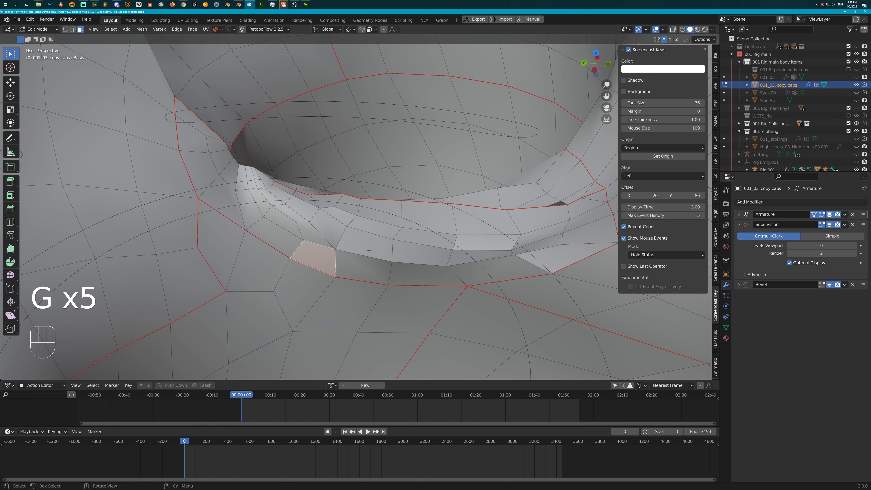
Continue the trial-move check face by face along the lower cap border to its far end.
click(370, 269)
key(g)
right_click(390, 261)
click(419, 272)
key(g)
right_click(441, 264)
click(513, 270)
key(g)
right_click(501, 264)
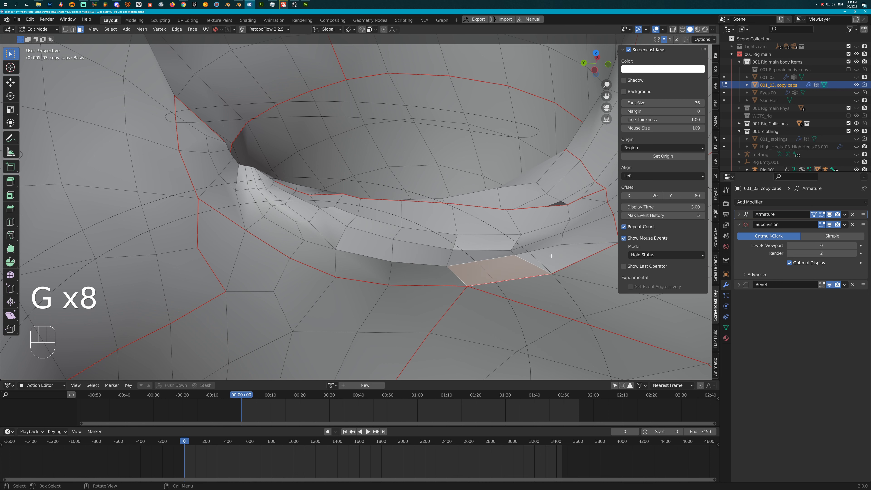
click(559, 258)
key(g)
right_click(559, 254)
middle_drag(552, 253, 557, 255)
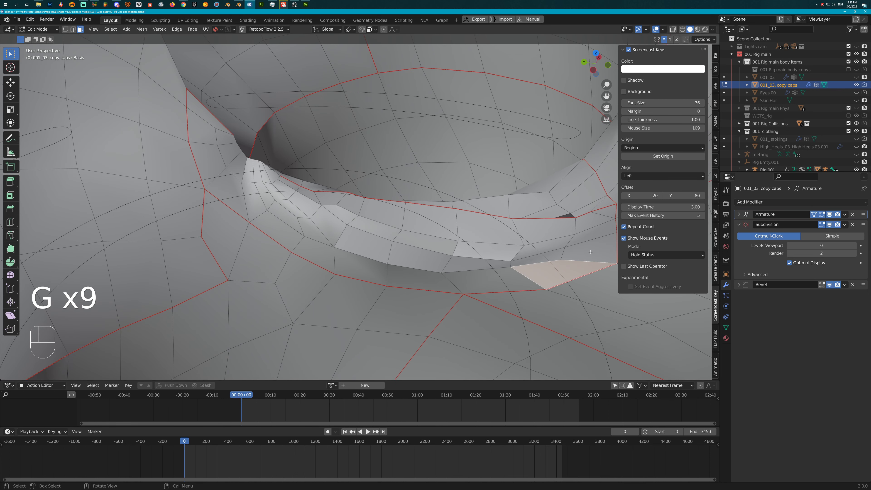
key(g)
click(595, 234)
key(g)
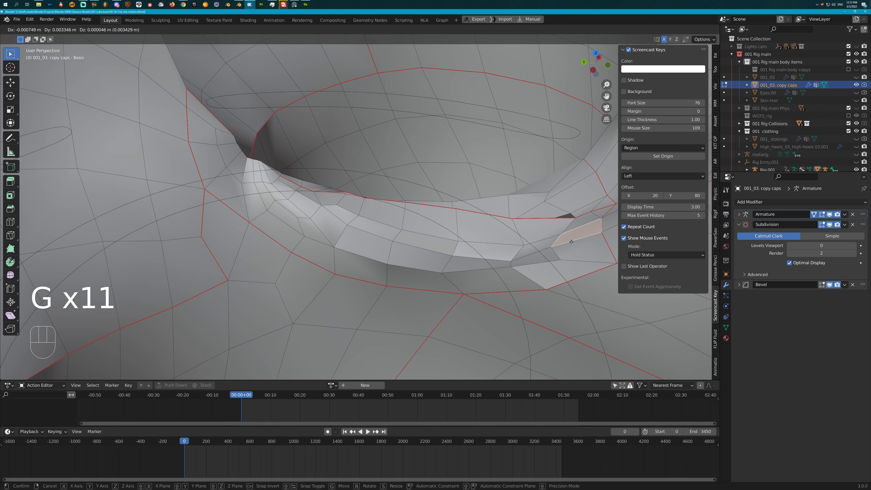
right_click(587, 237)
Return to Object Mode and inspect the joined cap between the legs from the front and below.
scroll(514, 237, down, 8)
middle_drag(454, 238, 414, 229)
scroll(413, 229, down, 10)
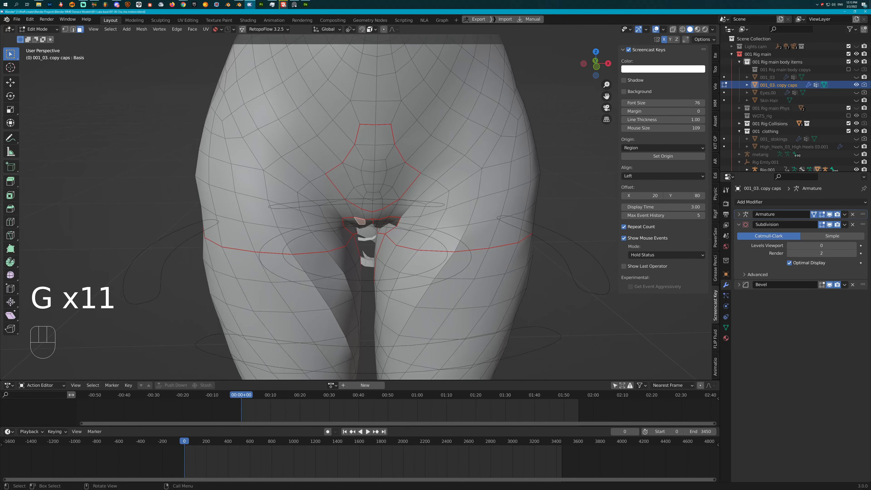
middle_drag(398, 199, 352, 208)
scroll(352, 209, down, 4)
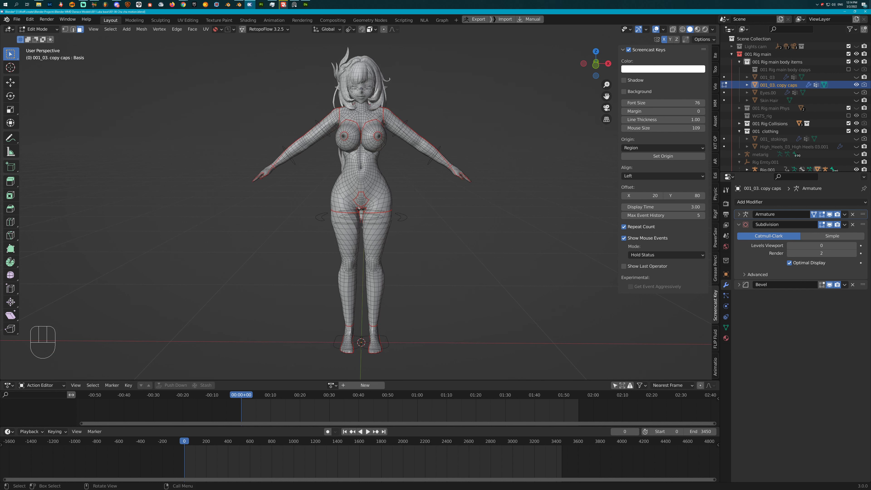
scroll(361, 210, up, 6)
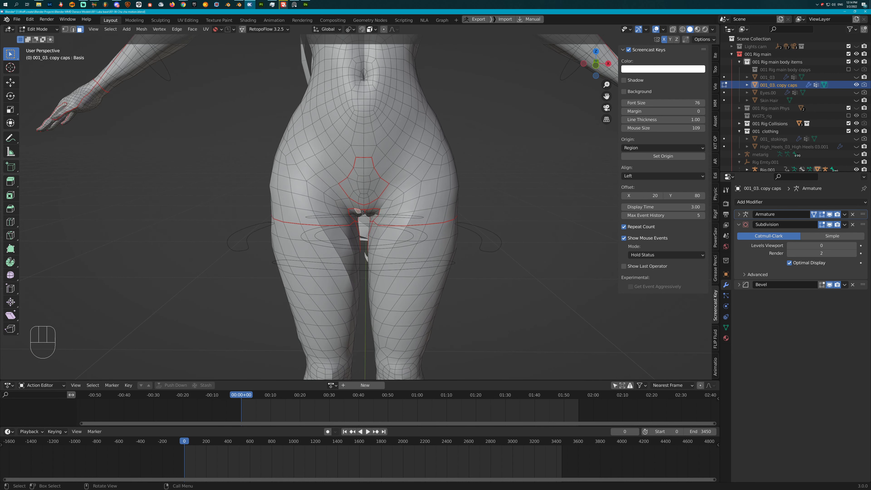
key(Tab)
scroll(372, 220, up, 5)
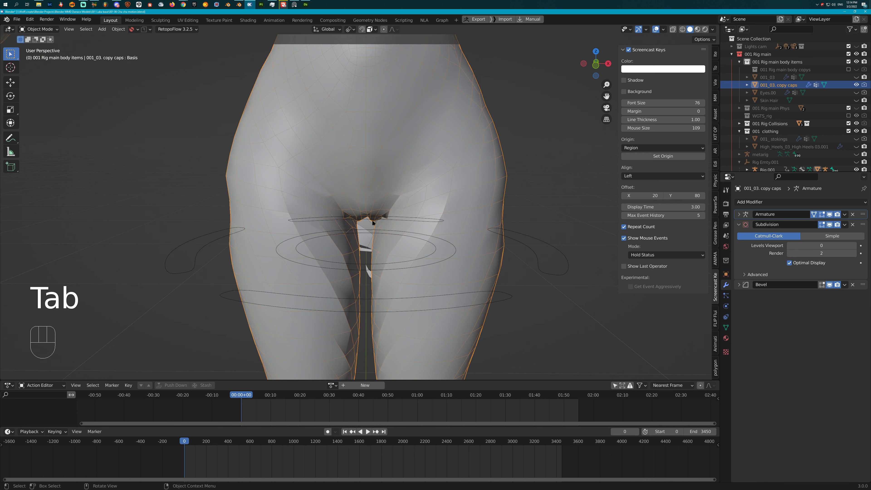
scroll(371, 182, up, 5)
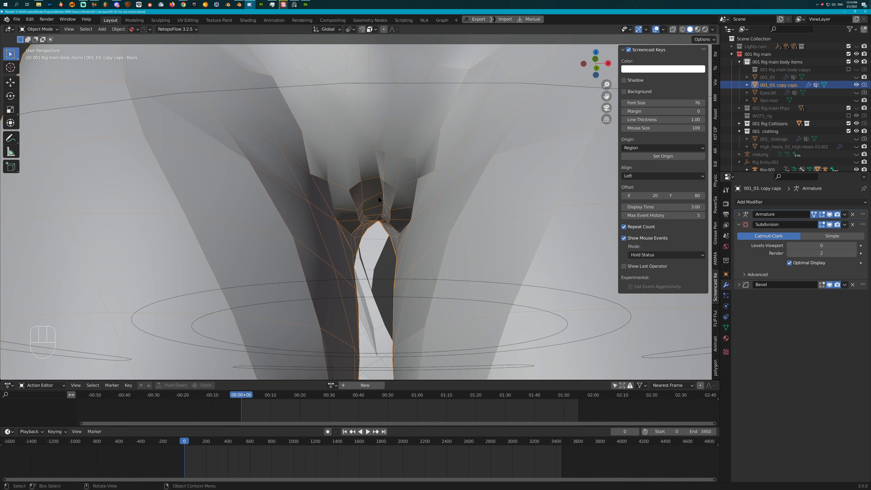
middle_drag(379, 197, 379, 189)
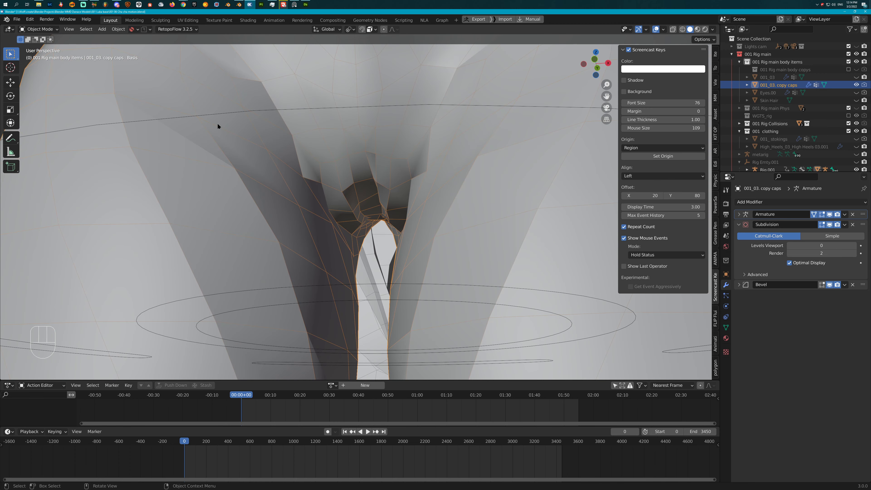
Switch to the Sculpting workspace, frame the groin cap faces in Edit Mode, and return to Sculpt Mode.
click(161, 21)
mouse_move(287, 131)
middle_down()
mouse_move(314, 129)
mouse_move(350, 213)
mouse_move(356, 272)
mouse_move(369, 223)
mouse_move(397, 193)
mouse_move(427, 175)
mouse_move(425, 211)
mouse_move(448, 197)
middle_up()
scroll(449, 196, up, 3)
key(Tab)
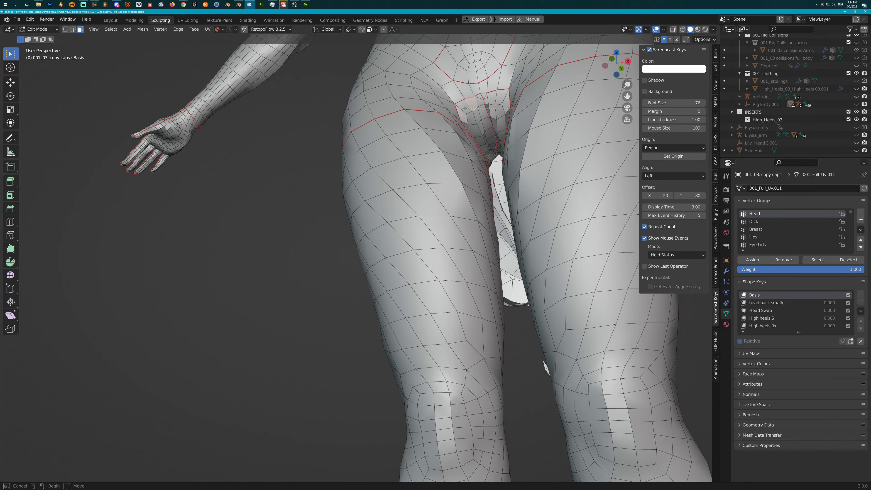
key(KP_Decimal)
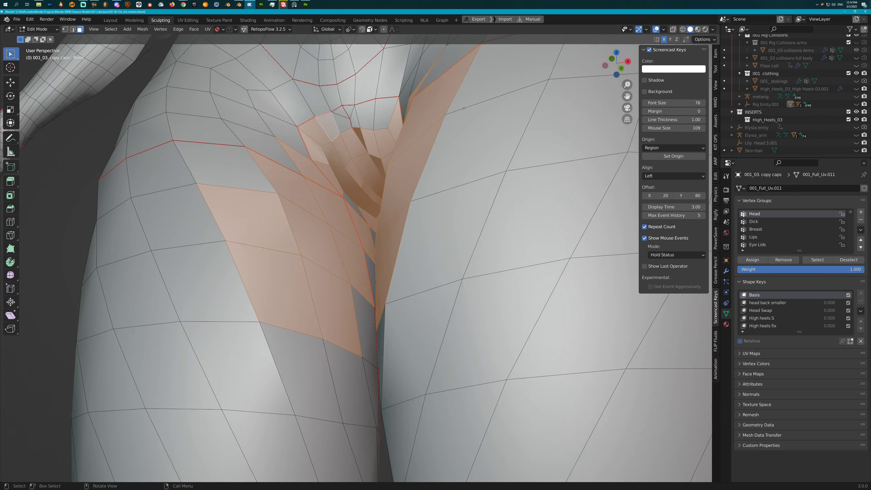
key(Tab)
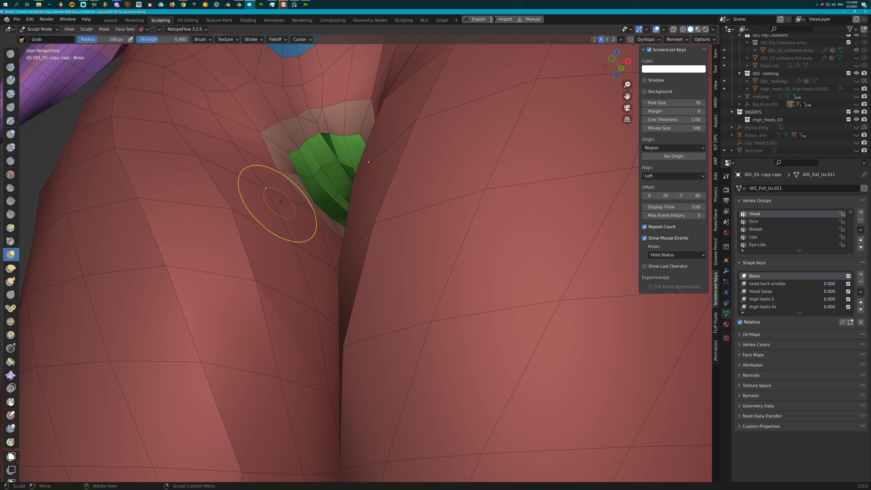
middle_drag(278, 200, 327, 197)
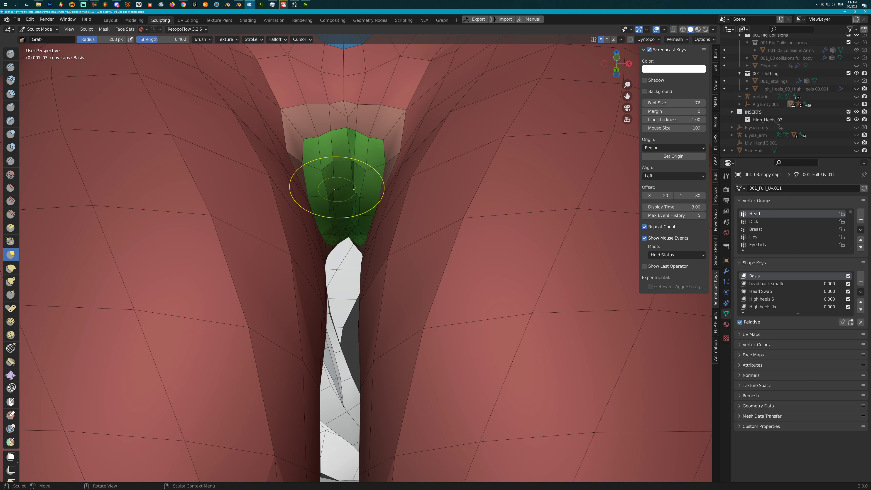
In Edit Mode with vertex selection, set the off-centre seam vertex near the cap's front to X 0.
key(Tab)
click(347, 155)
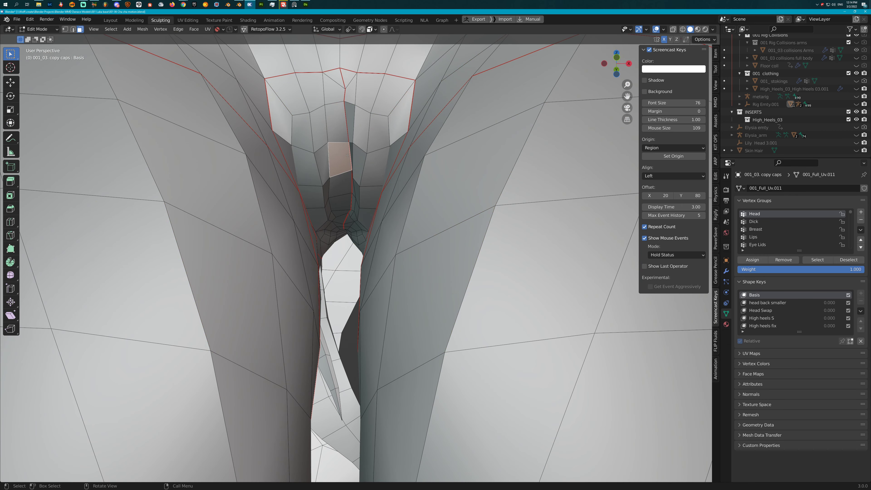
key(1)
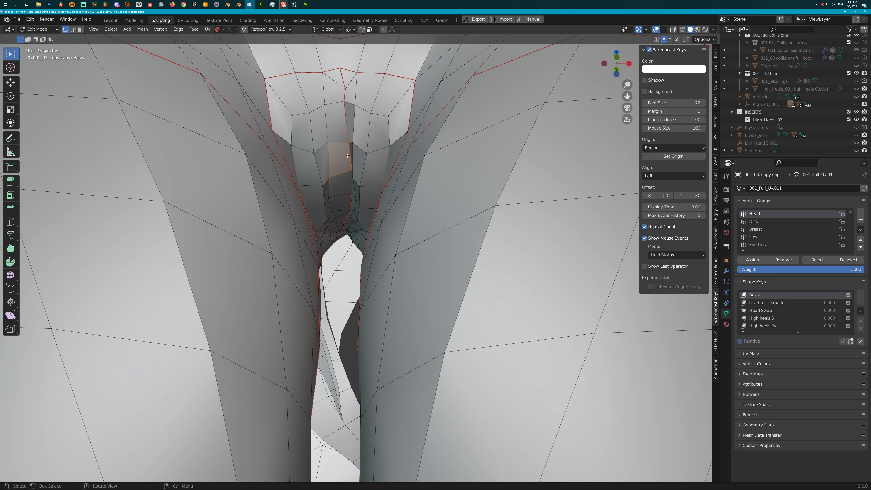
click(345, 103)
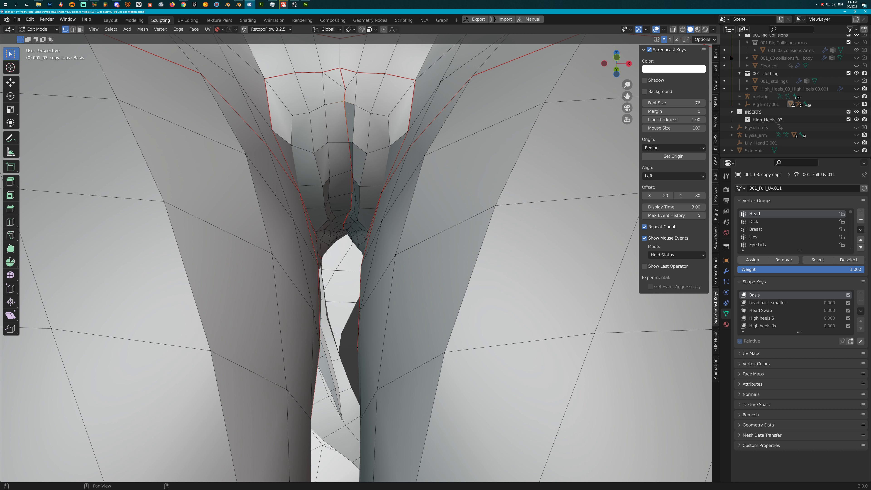
click(715, 53)
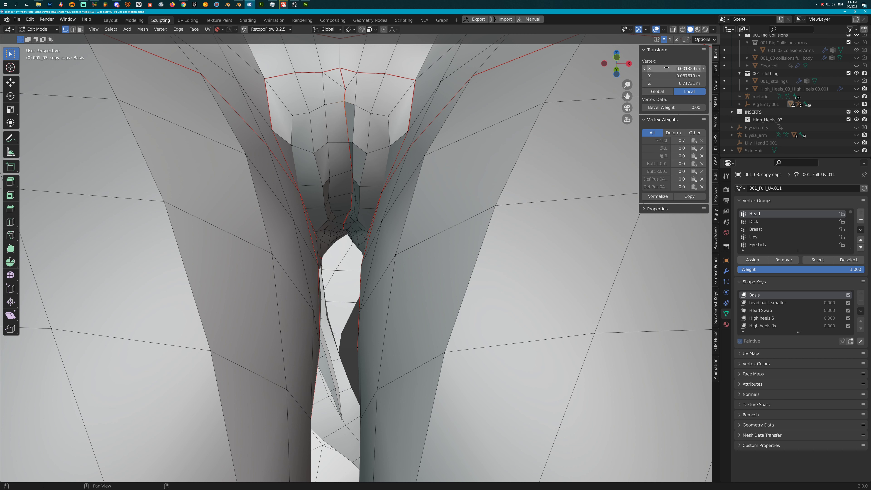
drag(666, 67, 666, 67)
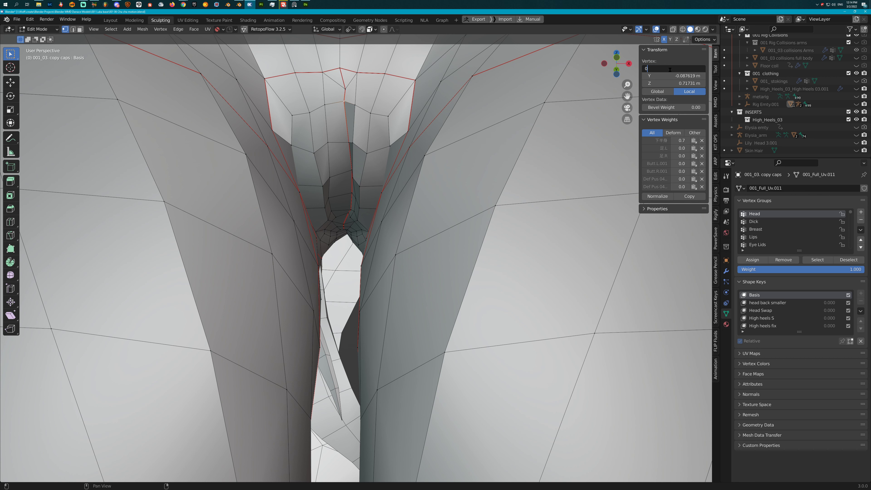
text(0)
key(Return)
Set the X coordinate of the neighbouring front and middle vertices on the cap's centre seam to 0.
click(345, 89)
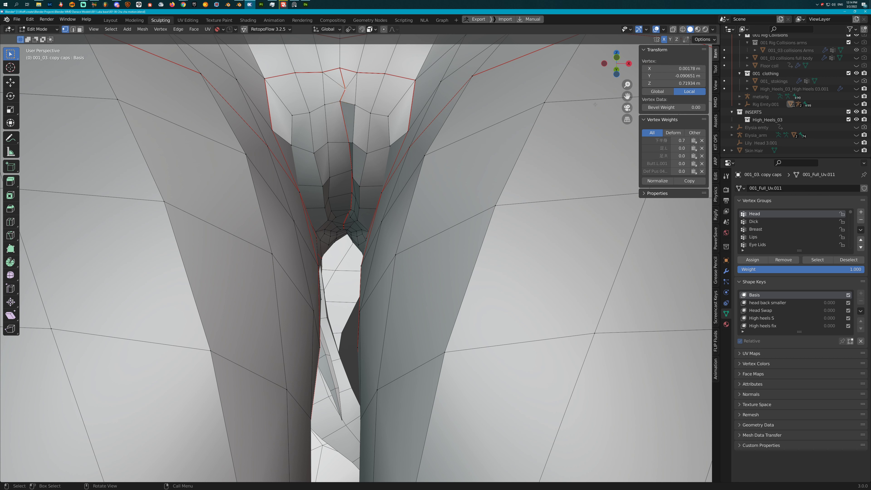
click(668, 70)
text(0)
key(Return)
click(348, 141)
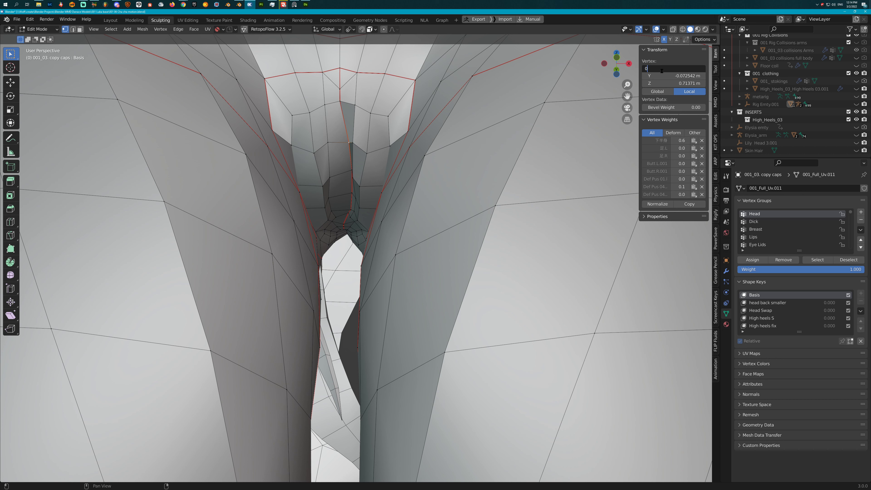
key(Return)
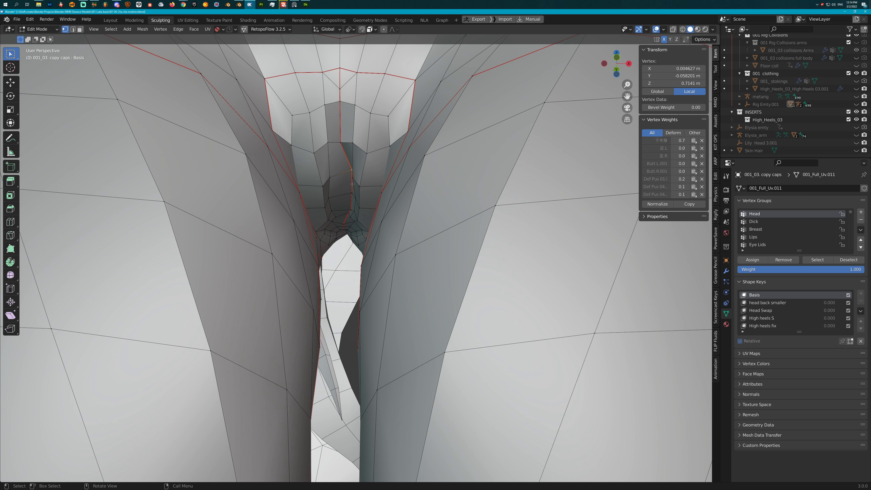
click(672, 68)
text(0)
key(Return)
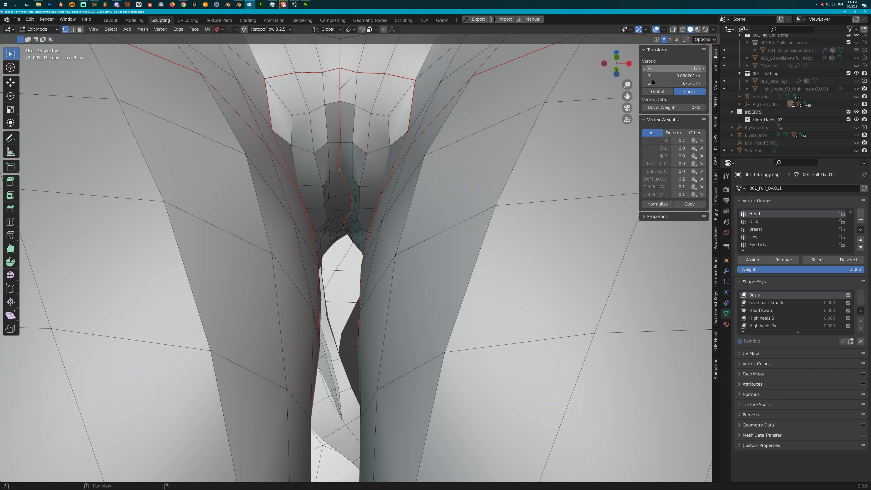
Align the two next vertices farther back on the centre seam by setting their X coordinate to 0.
middle_drag(338, 183, 351, 175)
click(348, 171)
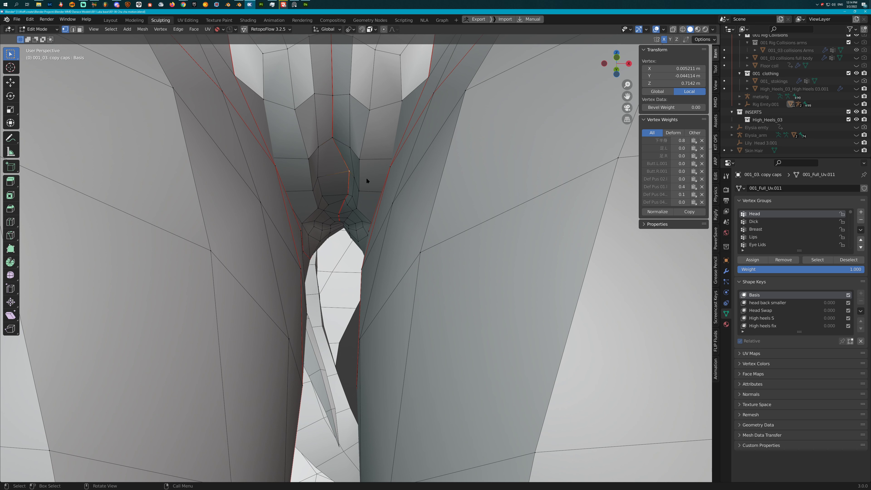
click(660, 69)
key(Return)
click(347, 194)
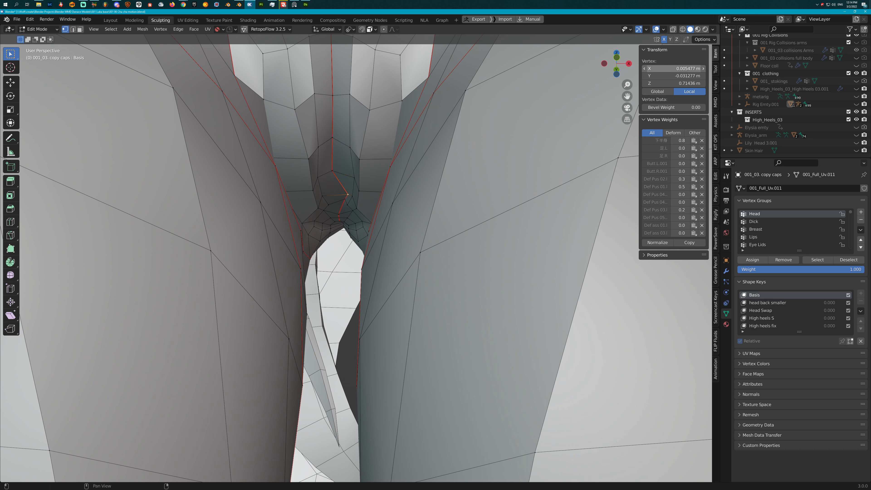
click(668, 69)
text(0)
key(Return)
Set the X coordinate of the remaining off-centre seam vertices at the rear of the cap to 0.
middle_drag(331, 196, 332, 270)
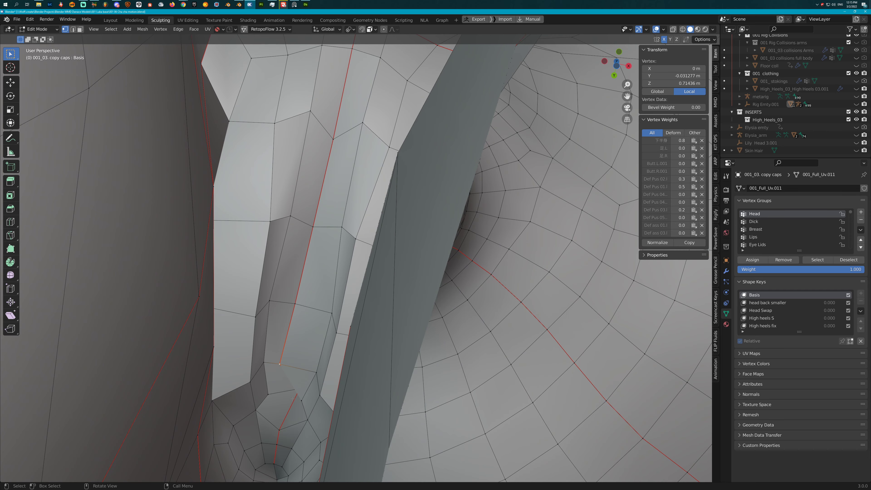
middle_drag(293, 398, 286, 411)
scroll(285, 411, down, 2)
middle_drag(497, 192, 404, 343)
scroll(457, 236, down, 4)
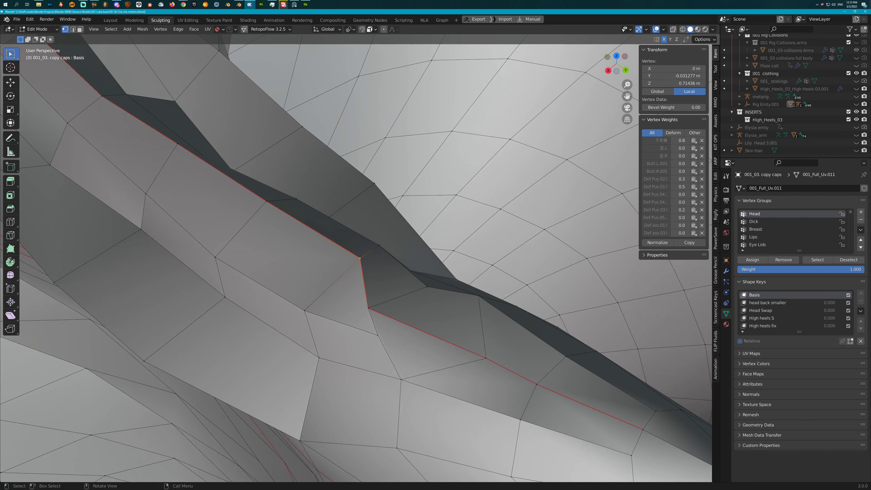
click(373, 307)
click(683, 69)
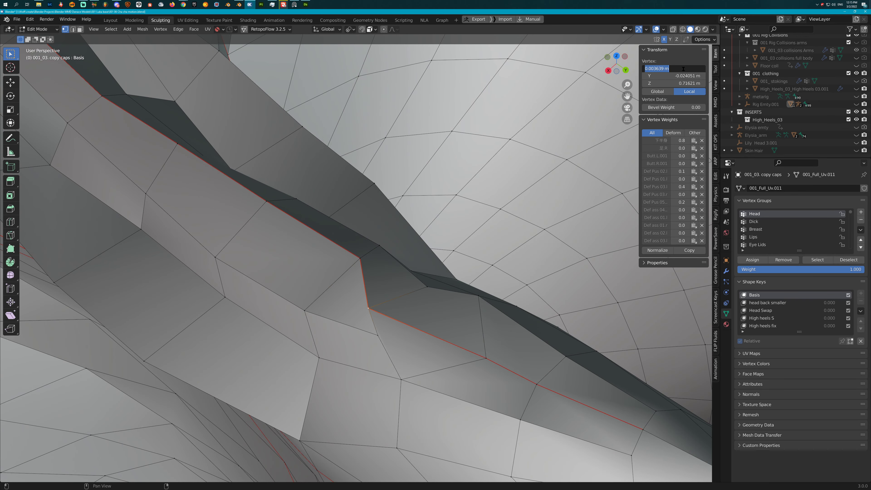
text(0)
key(Return)
click(486, 358)
shift+middle_drag(659, 102, 614, 66)
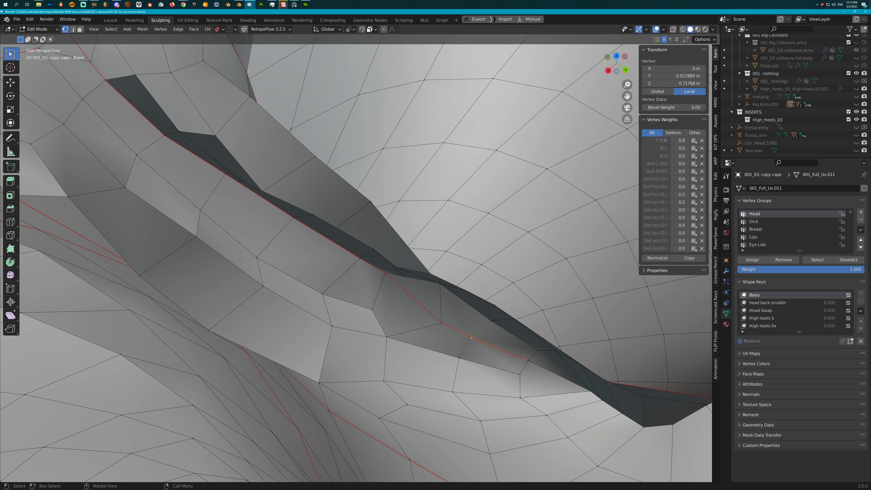
middle_drag(527, 360, 369, 323)
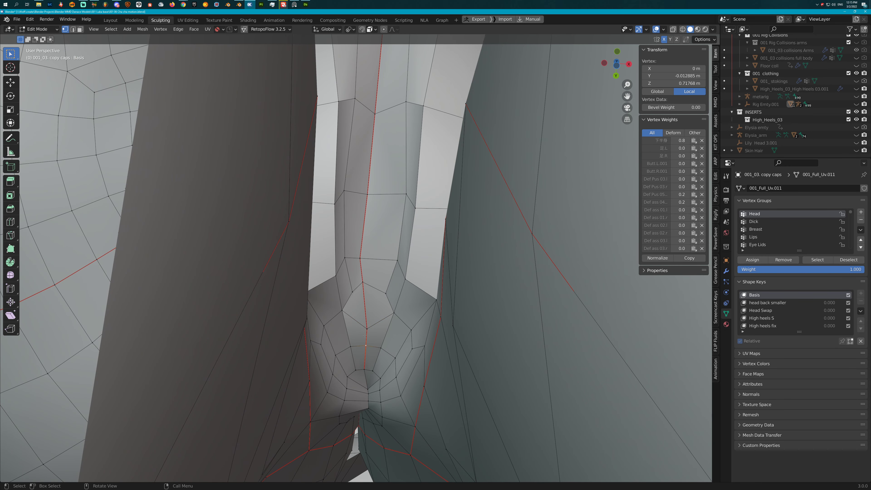
Check the X coordinate of the middle centre-seam vertices and switch the body copy to Sculpt Mode.
click(367, 194)
click(375, 120)
middle_drag(374, 120, 277, 192)
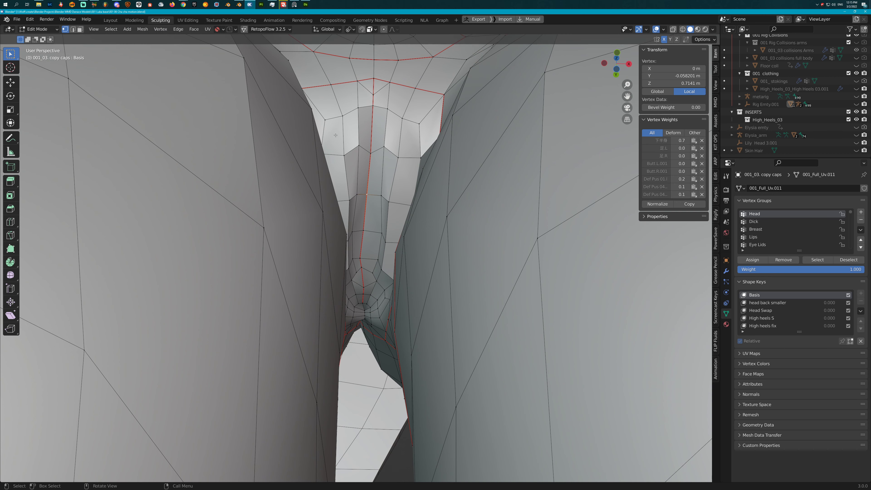
key(ctrl+Tab)
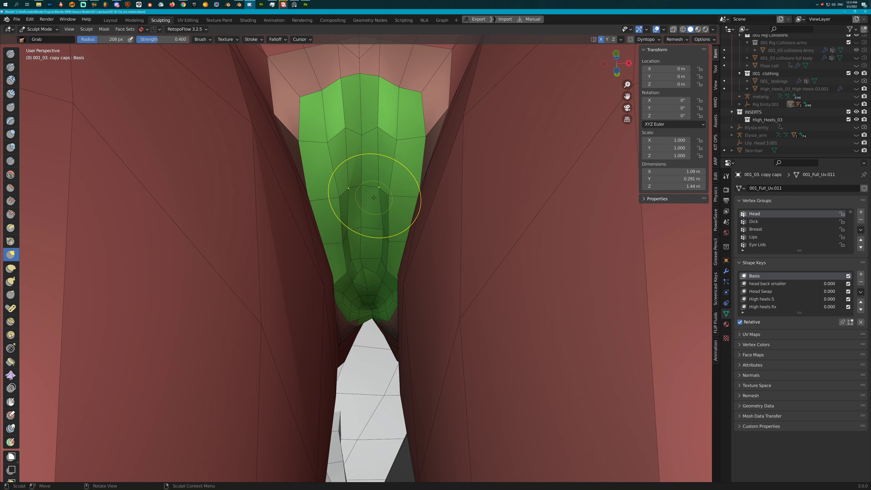
Set the Grab brush radius to 88 px and pull out the rear tip of the green groin cap.
key(f)
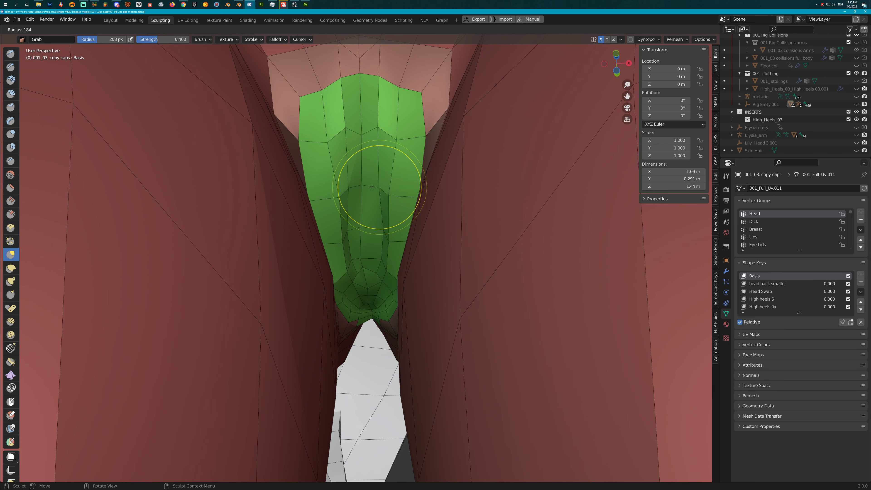
click(377, 188)
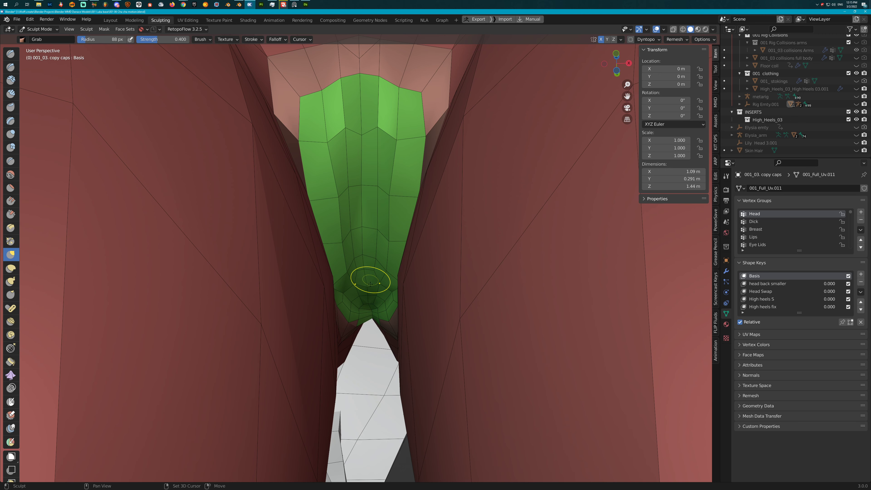
shift+middle_drag(369, 303, 375, 254)
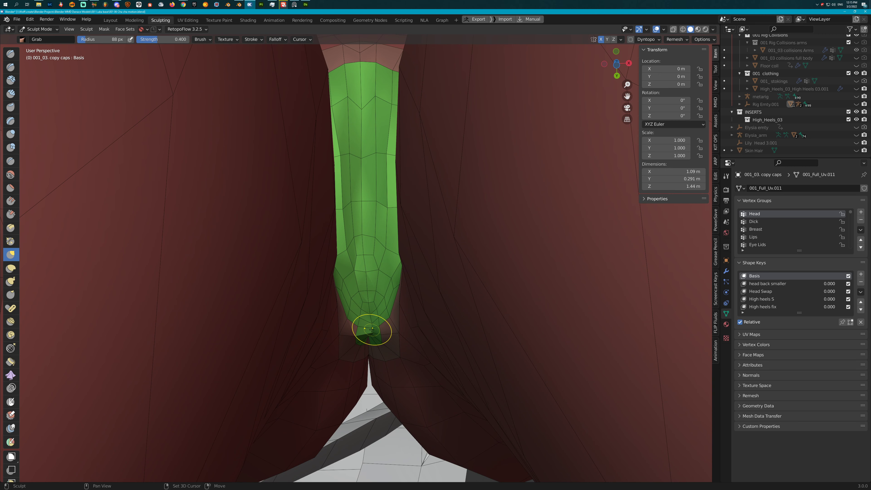
middle_drag(368, 334, 379, 356)
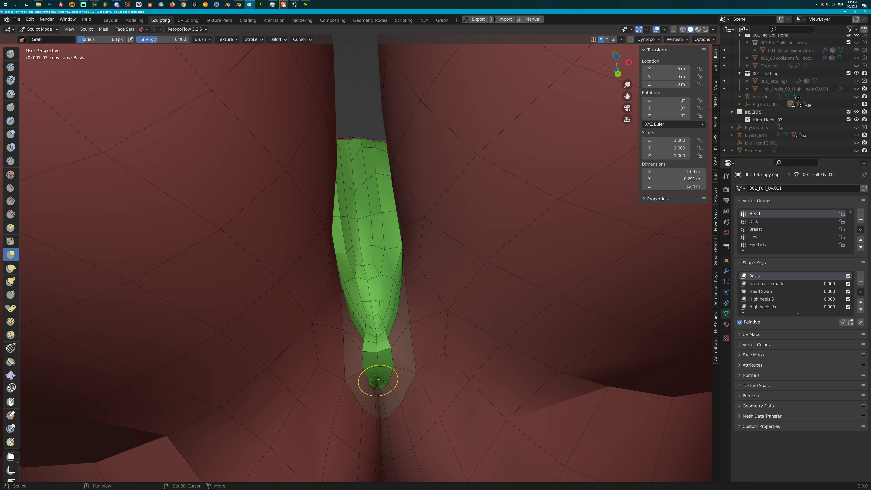
drag(378, 380, 377, 388)
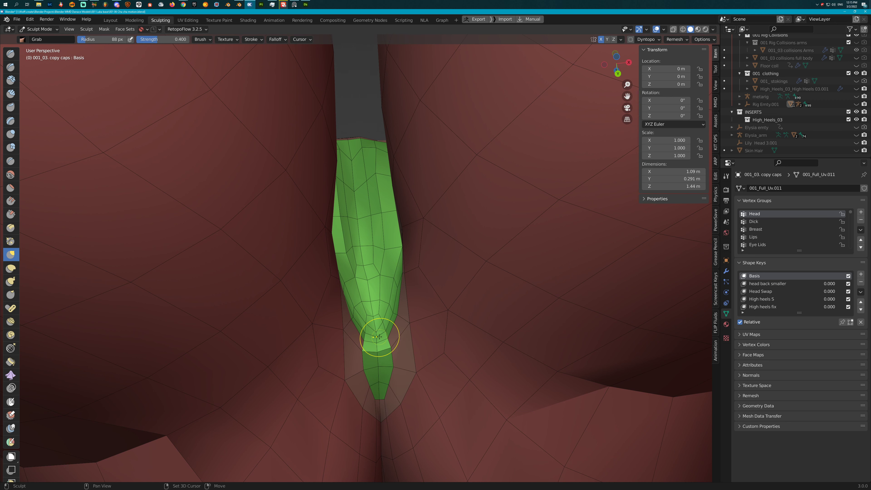
scroll(381, 316, down, 5)
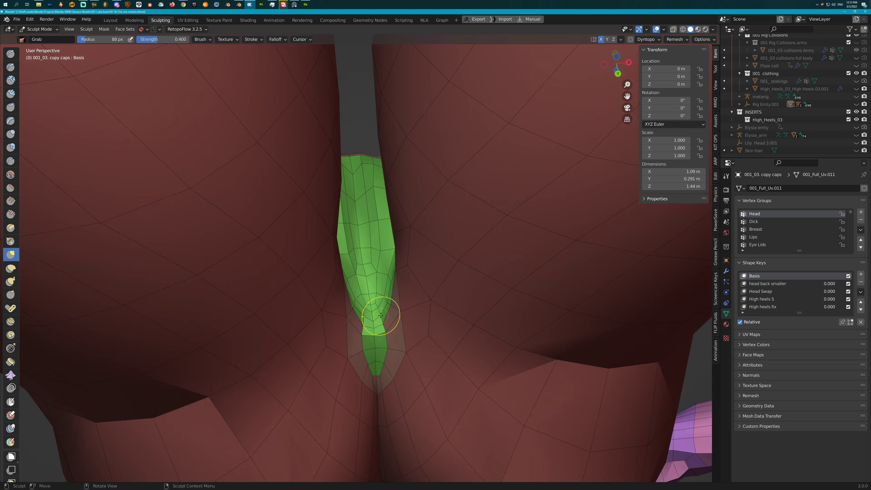
Unhide the original body 001_03 so that it overlaps the sculpted body copy.
middle_drag(380, 316, 390, 257)
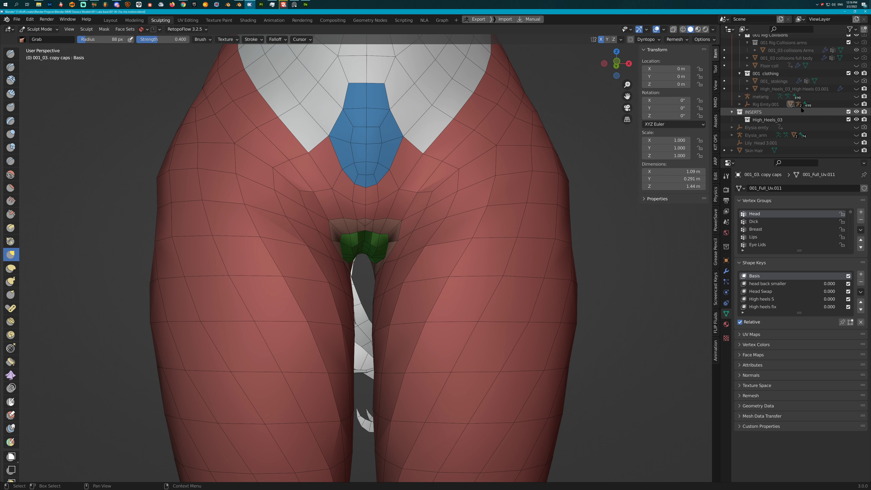
scroll(796, 99, up, 3)
scroll(797, 92, up, 2)
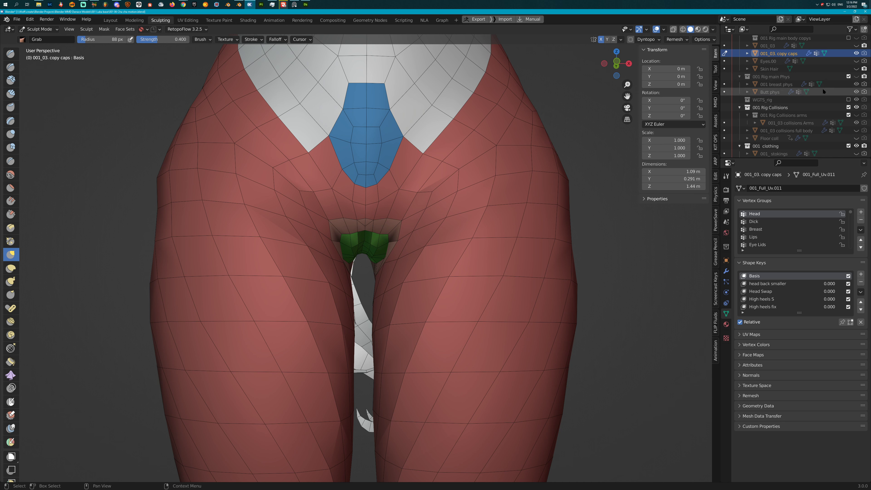
scroll(795, 90, up, 3)
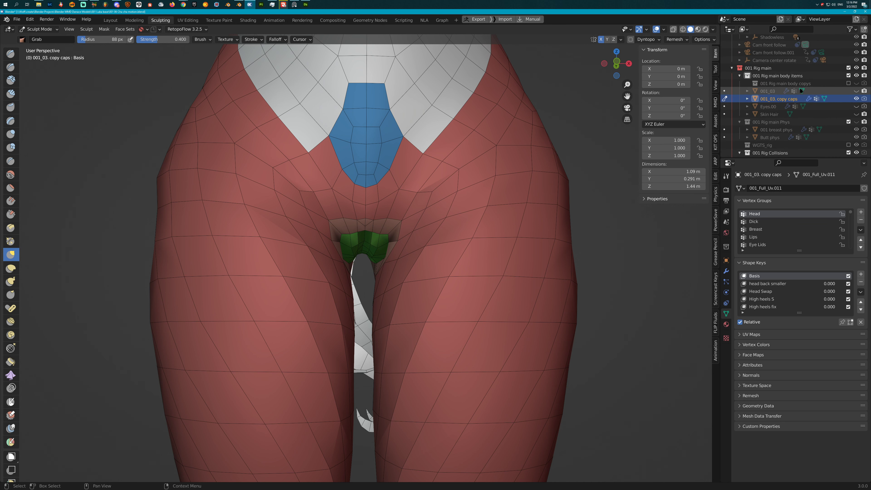
click(856, 91)
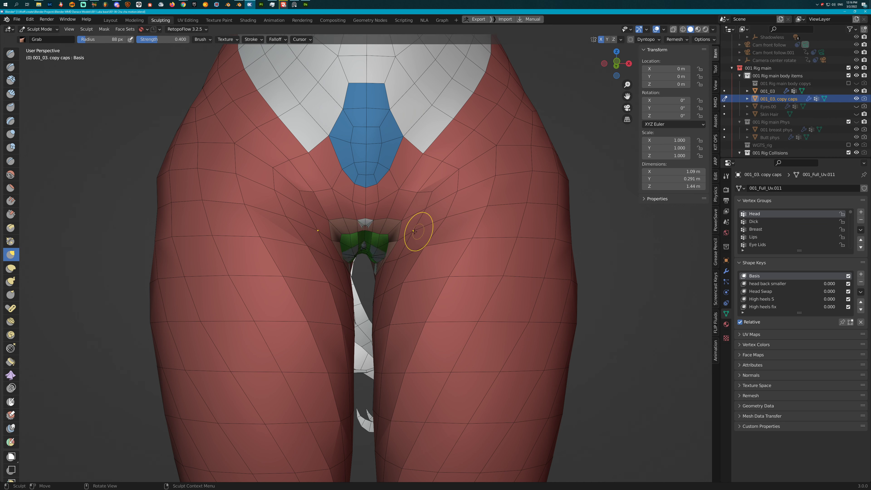
Grab the front section of the groin cap and the skin above it outward to cover the original body's surface.
scroll(406, 230, up, 5)
mouse_move(406, 230)
middle_down()
mouse_move(402, 212)
mouse_move(385, 232)
middle_up()
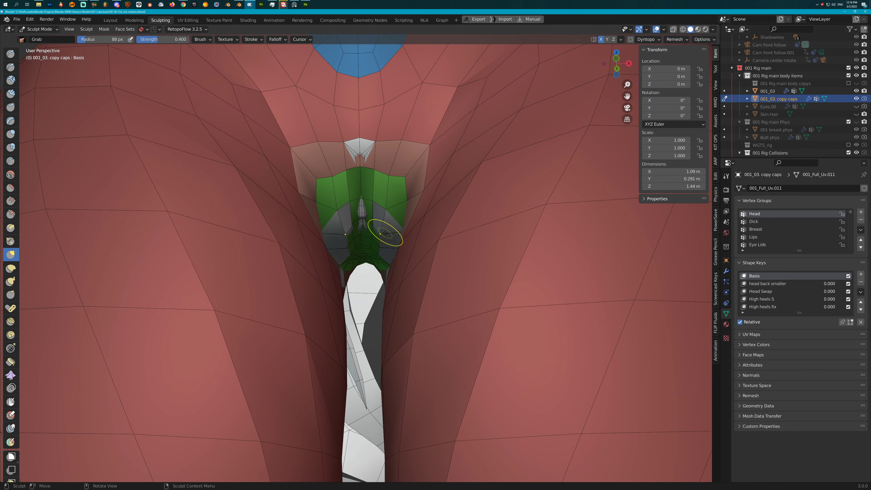
drag(383, 229, 375, 261)
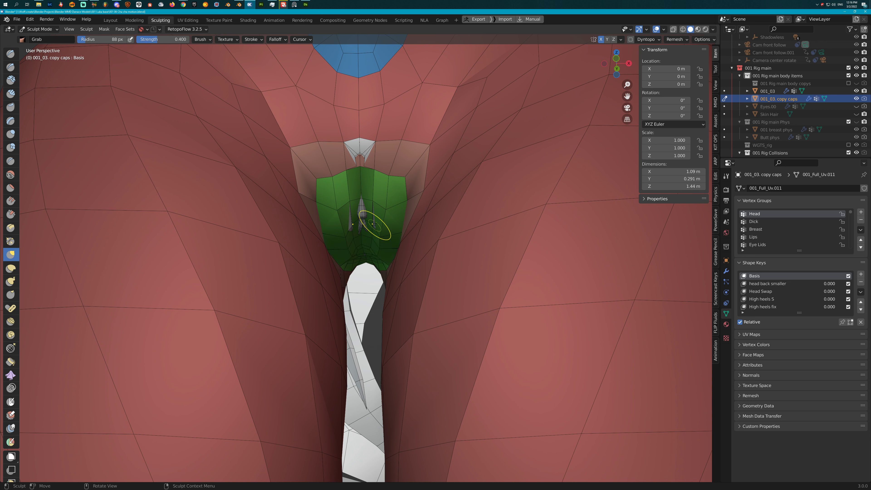
drag(373, 223, 368, 235)
middle_drag(377, 215, 371, 240)
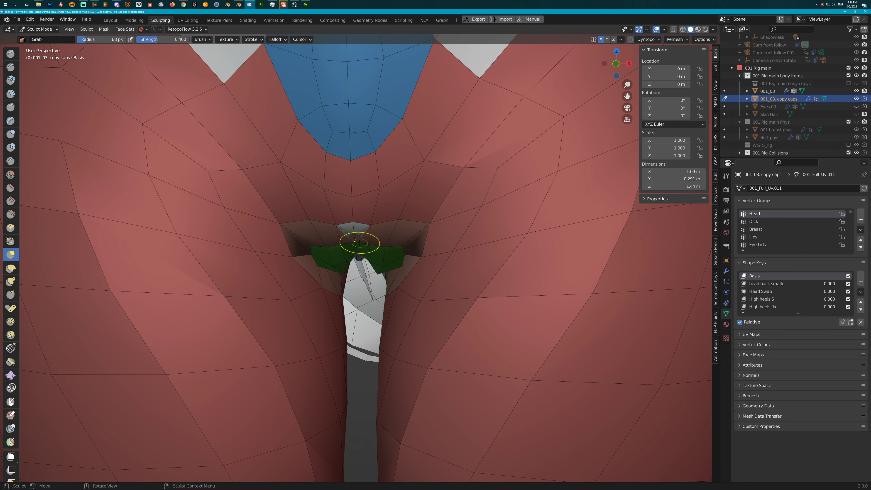
drag(359, 243, 363, 240)
middle_drag(363, 240, 359, 254)
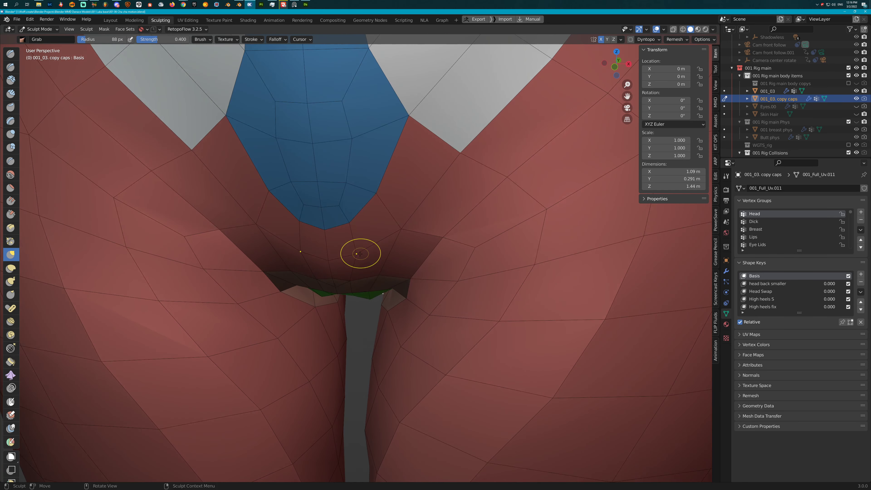
drag(340, 277, 337, 287)
middle_drag(337, 286, 359, 230)
drag(359, 209, 359, 209)
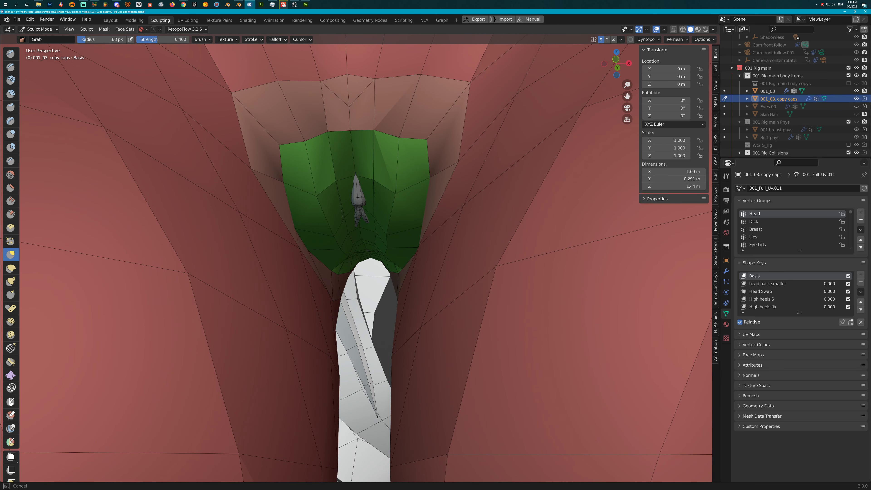
Pull the middle and underside of the groin cap downward with the Grab brush, over the original geometry showing through.
drag(357, 250, 357, 266)
middle_drag(356, 266, 360, 231)
drag(356, 249, 355, 290)
mouse_move(355, 290)
middle_down()
mouse_move(373, 190)
mouse_move(371, 203)
middle_up()
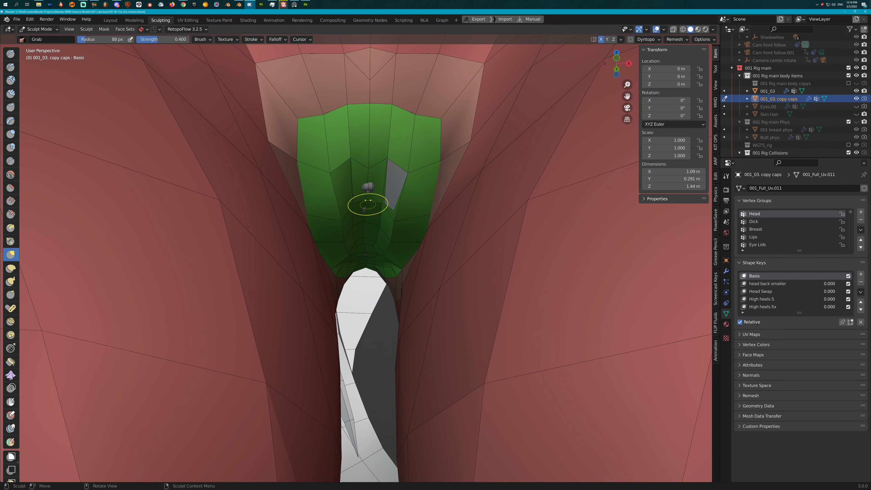
drag(368, 204, 364, 229)
mouse_move(363, 229)
middle_down()
mouse_move(375, 195)
mouse_move(369, 207)
middle_up()
drag(383, 182, 379, 204)
middle_drag(379, 205, 381, 222)
drag(379, 223, 367, 276)
middle_drag(368, 276, 371, 228)
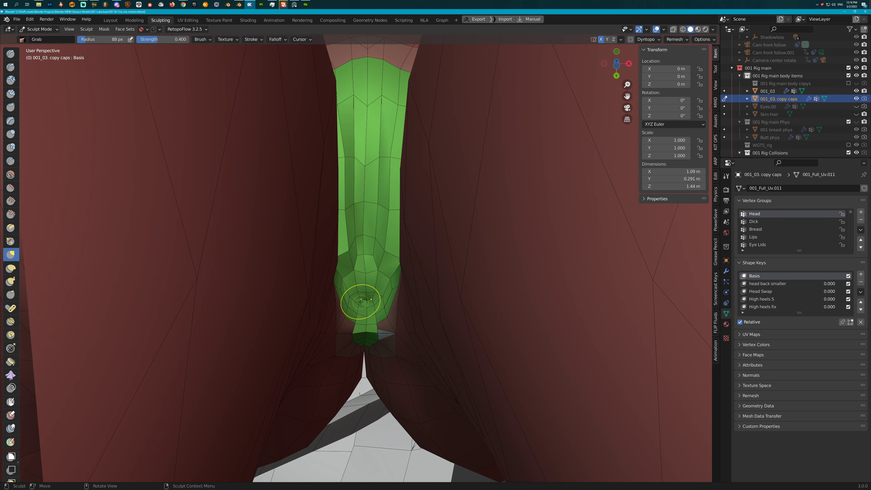
Reshape both sides of the cap's rear section with the Grab brush to cover the exposed patches of the original body.
middle_drag(366, 301, 377, 280)
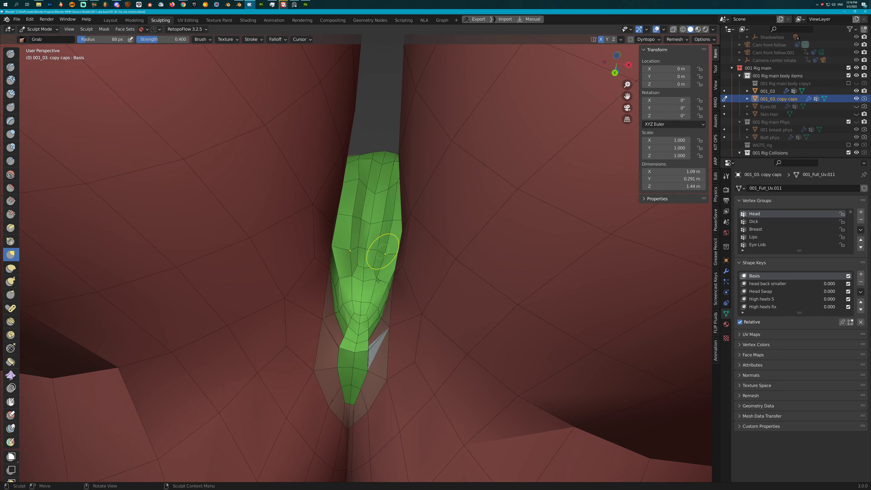
drag(391, 333, 360, 365)
mouse_move(364, 356)
mouse_down()
mouse_move(363, 328)
mouse_move(378, 303)
mouse_move(369, 284)
mouse_up()
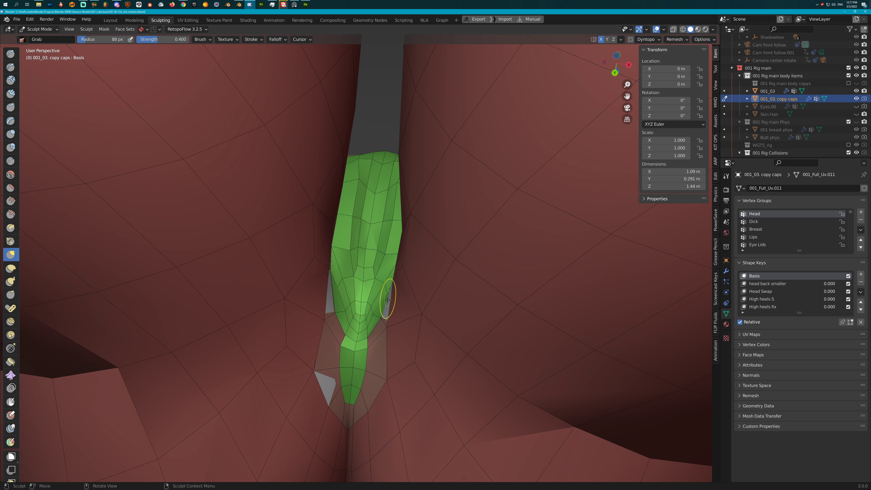
drag(385, 315, 364, 311)
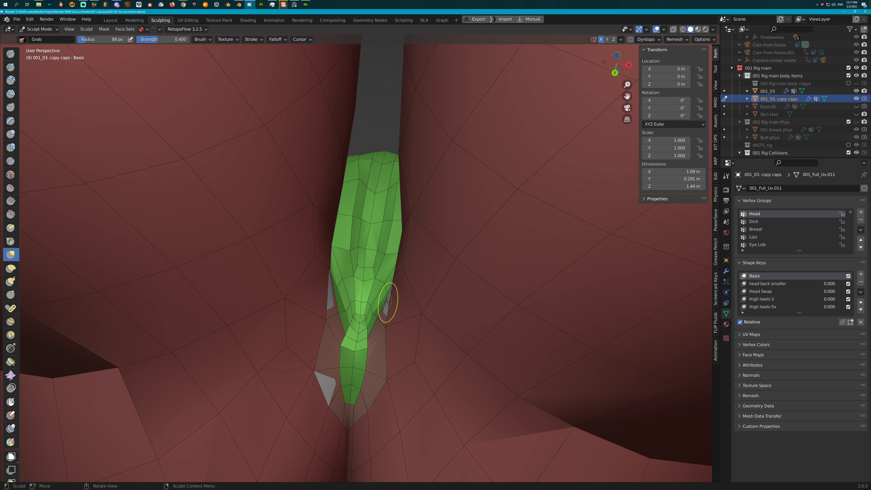
mouse_move(391, 282)
mouse_down()
mouse_move(387, 306)
mouse_move(381, 301)
mouse_up()
middle_drag(381, 302, 393, 301)
mouse_move(396, 295)
mouse_down()
mouse_move(373, 292)
mouse_move(388, 311)
mouse_up()
Grab the skin around the cap's rear end over the original body, undoing the stroke that exposes new patches.
mouse_move(379, 315)
middle_down()
mouse_move(429, 282)
mouse_move(417, 249)
middle_up()
mouse_move(418, 245)
mouse_down()
mouse_move(405, 253)
mouse_move(413, 277)
mouse_move(399, 260)
mouse_move(436, 273)
mouse_move(420, 277)
mouse_up()
middle_drag(419, 277, 414, 288)
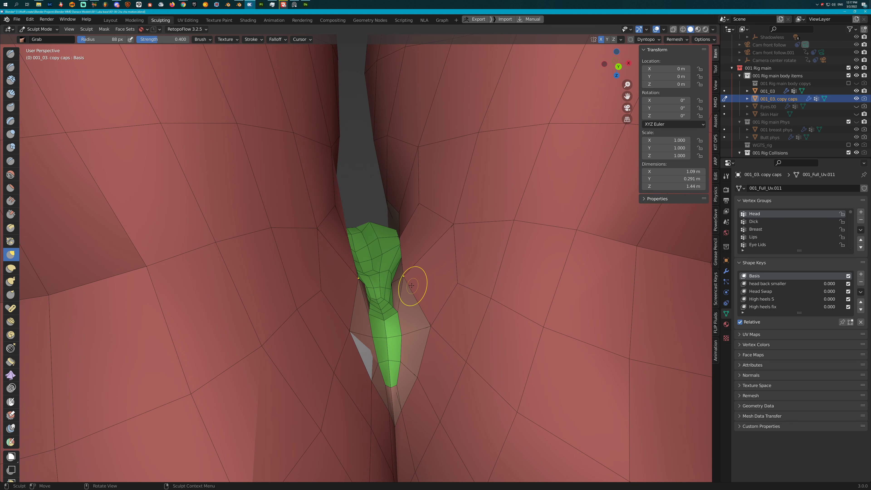
mouse_move(408, 250)
mouse_down()
mouse_move(405, 235)
mouse_move(416, 244)
mouse_up()
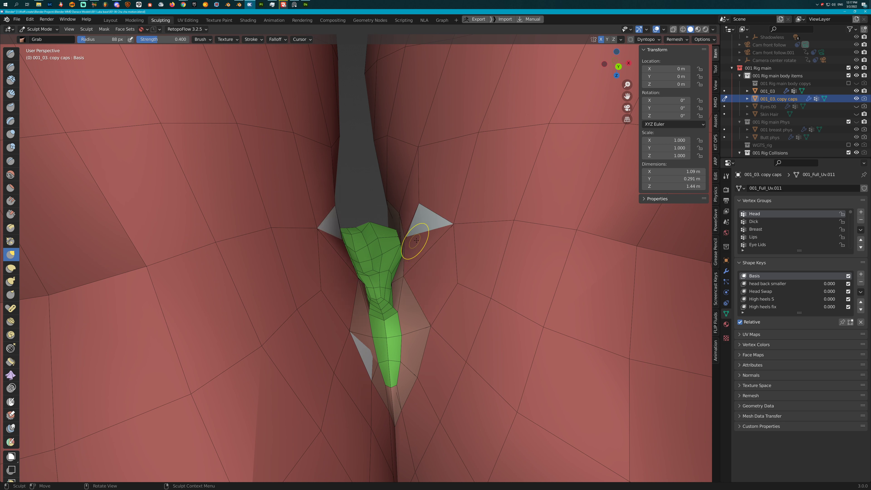
key(ctrl+z)
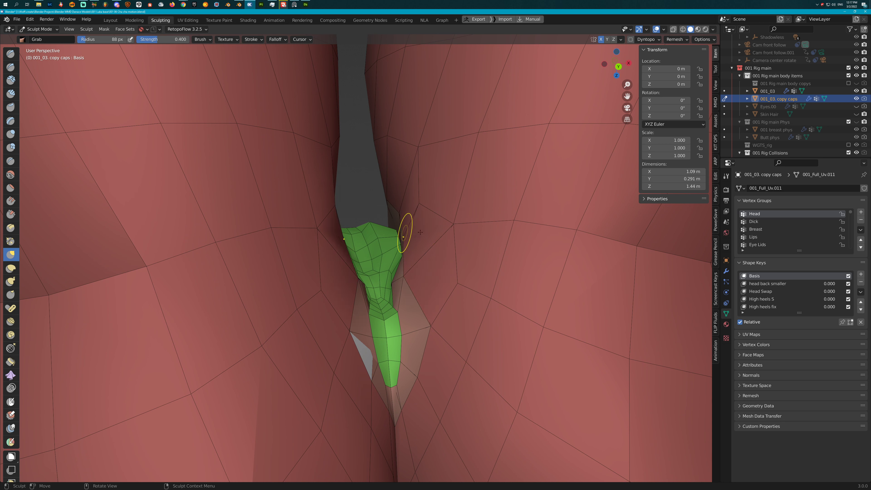
drag(444, 227, 448, 228)
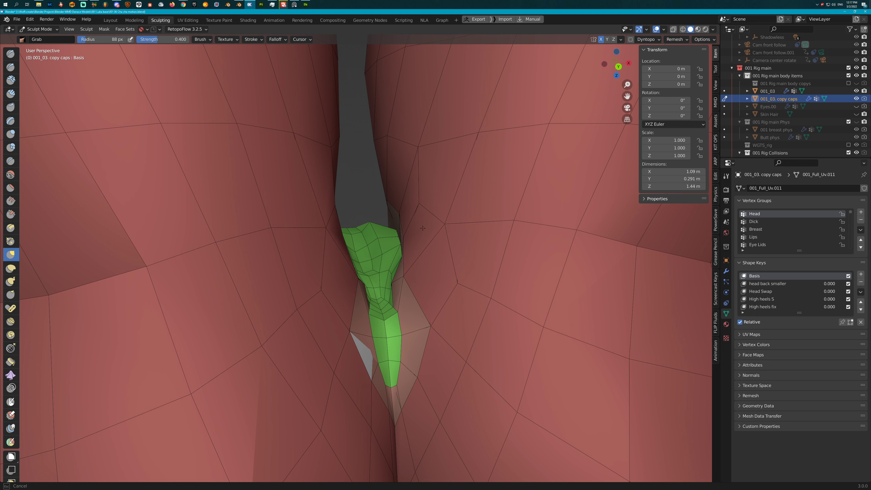
key(ctrl+z)
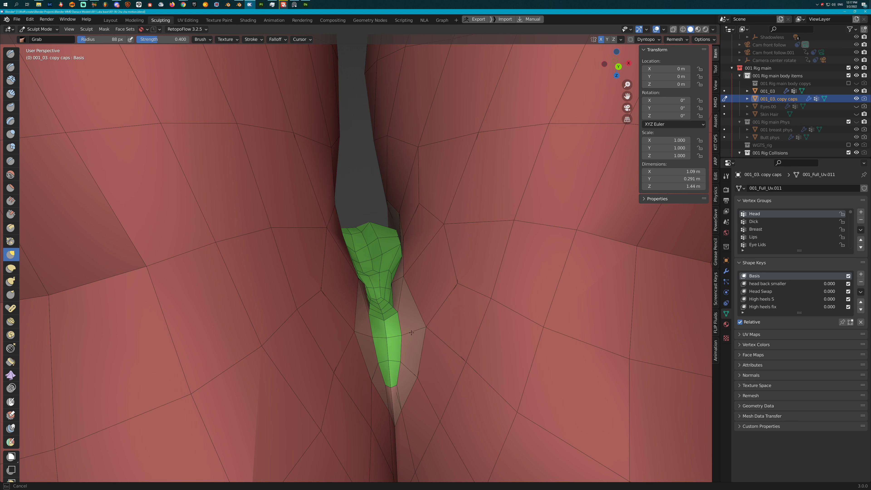
mouse_move(411, 332)
mouse_down()
mouse_move(402, 334)
mouse_move(408, 327)
mouse_up()
Adjust the front side area of the groin cap with a Grab stroke toward the centre.
scroll(408, 326, down, 5)
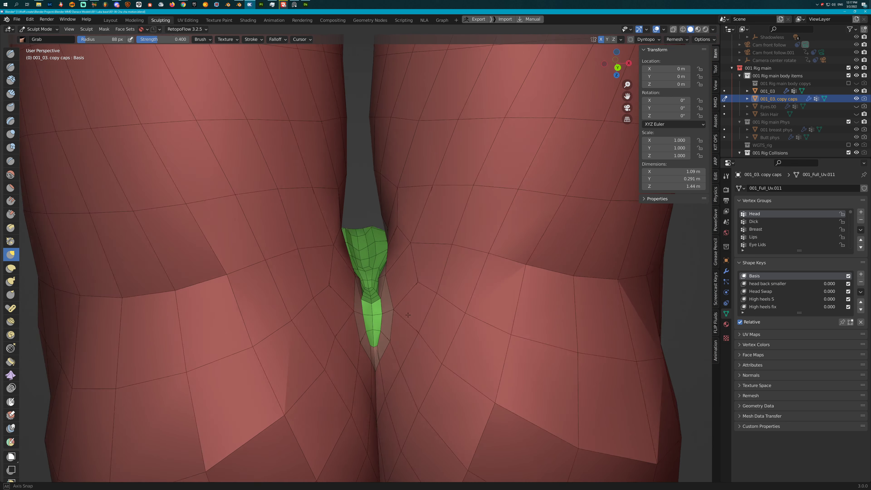
mouse_move(407, 326)
middle_down()
mouse_move(383, 279)
mouse_move(399, 268)
mouse_move(395, 274)
middle_up()
scroll(389, 279, up, 4)
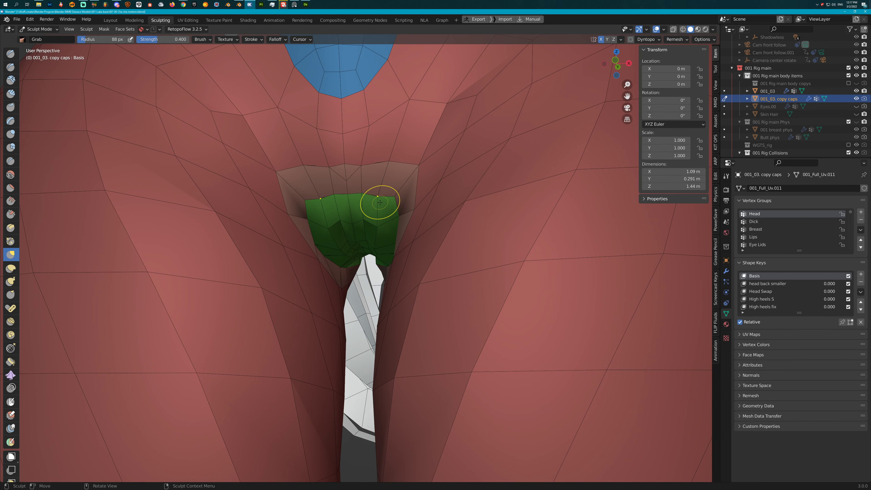
mouse_move(378, 218)
mouse_down()
mouse_move(369, 237)
mouse_move(357, 229)
mouse_up()
Grab the insteps, the fronts of the ankles and the lower shins outward over the original body's exposed areas.
scroll(369, 243, down, 5)
middle_drag(369, 243, 381, 247)
scroll(382, 247, down, 6)
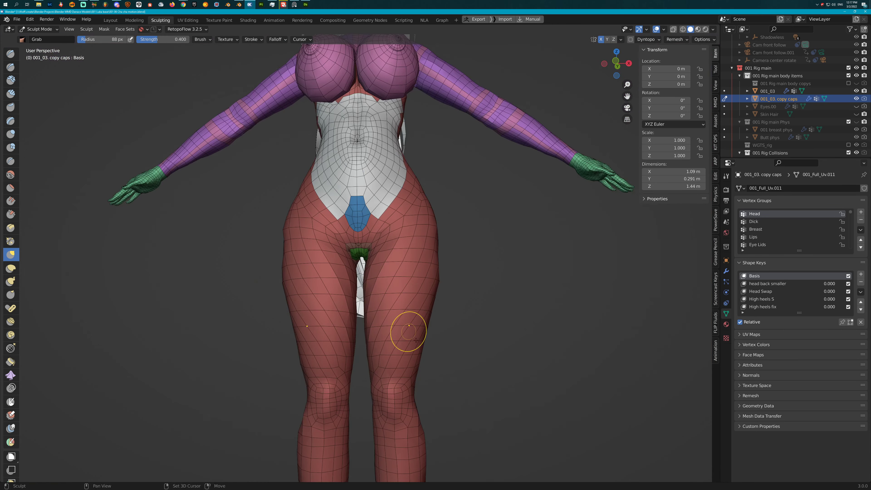
middle_drag(415, 219, 332, 238)
scroll(332, 238, up, 8)
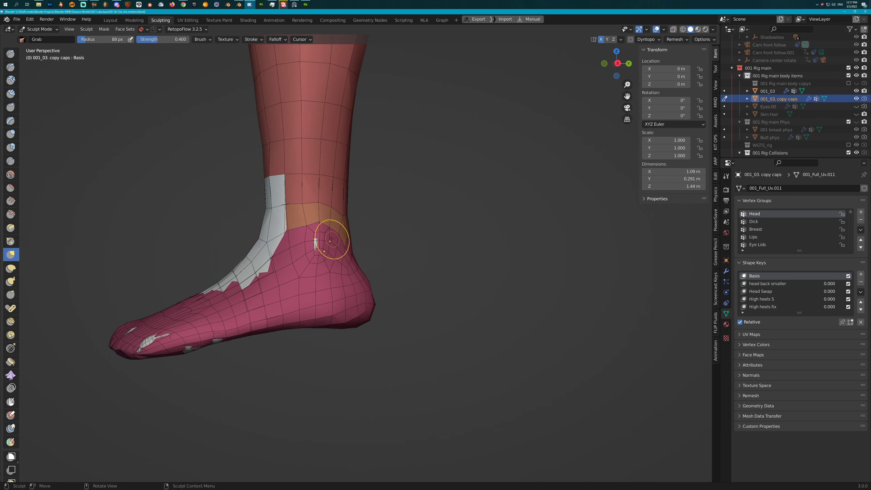
mouse_move(268, 240)
mouse_down()
mouse_move(259, 238)
mouse_move(242, 268)
mouse_move(207, 285)
mouse_up()
drag(269, 207, 272, 200)
middle_drag(284, 200, 360, 220)
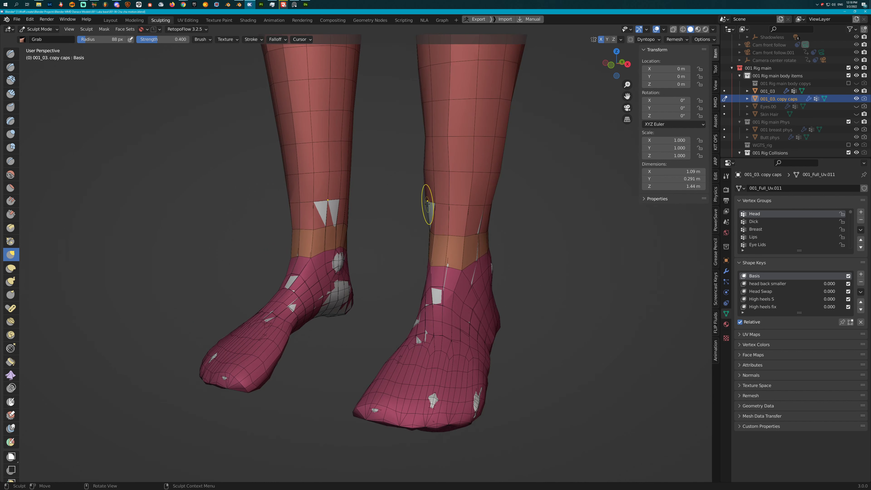
drag(426, 201, 416, 204)
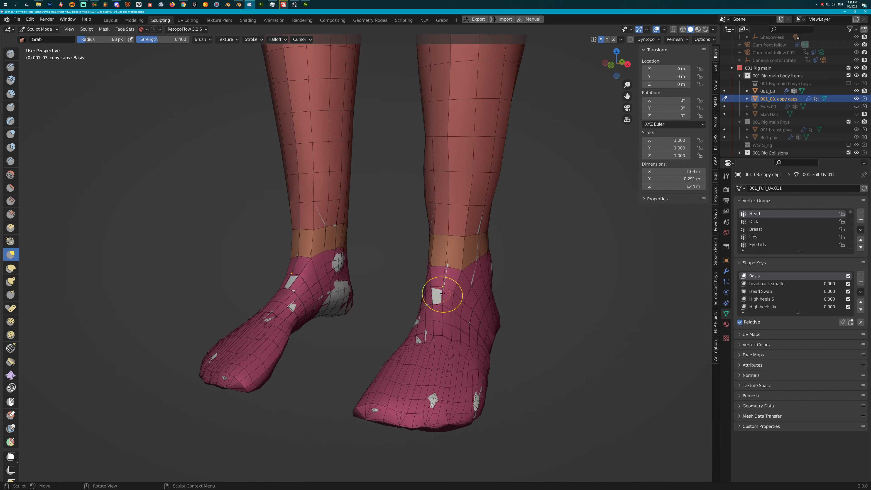
Inflate the insteps and the tops of the toes on both feet with the Inflate/Deflate brush to cover the exposed patches.
middle_drag(443, 292, 395, 289)
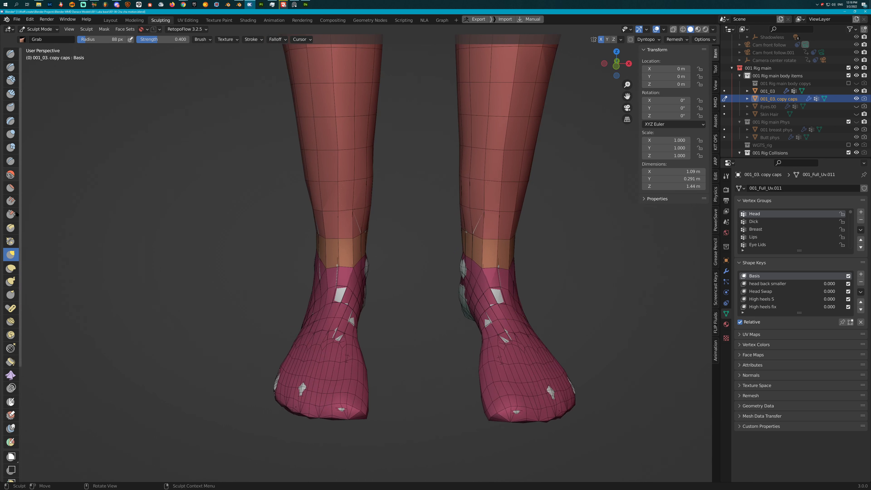
click(11, 134)
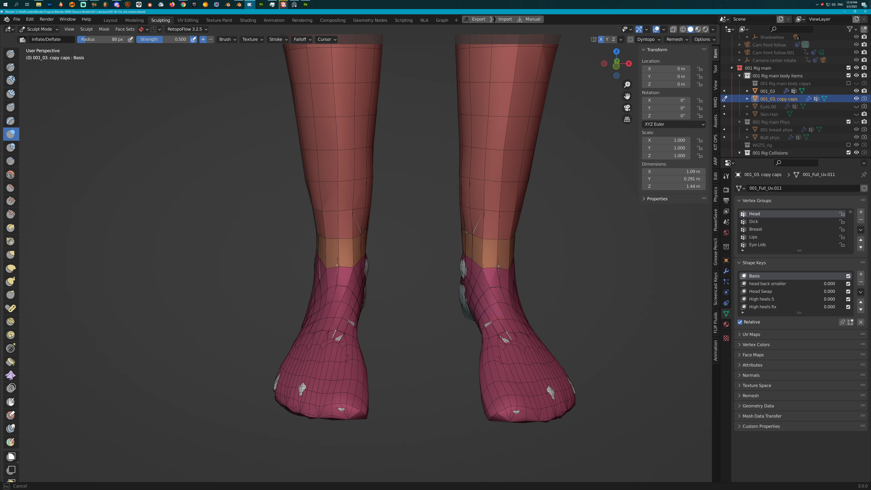
drag(534, 380, 562, 398)
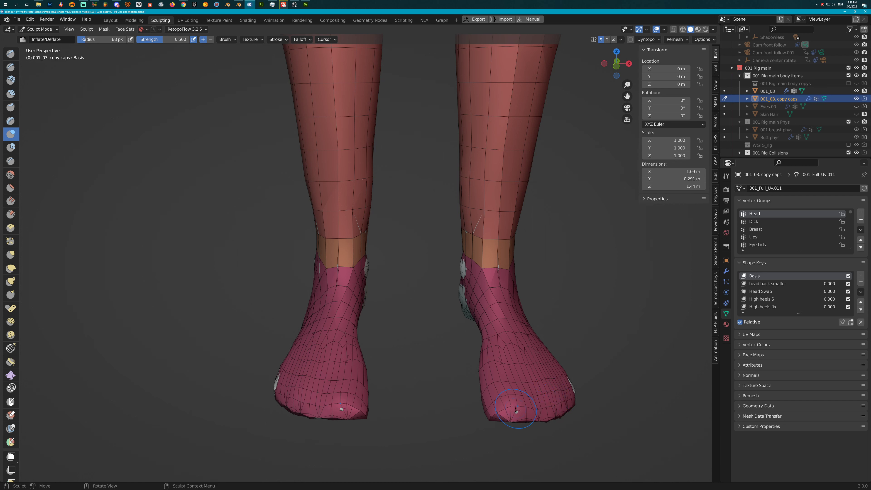
Inflate the outer ankles and the sides of the lower shins over the original body's exposed slivers.
middle_drag(571, 386, 404, 350)
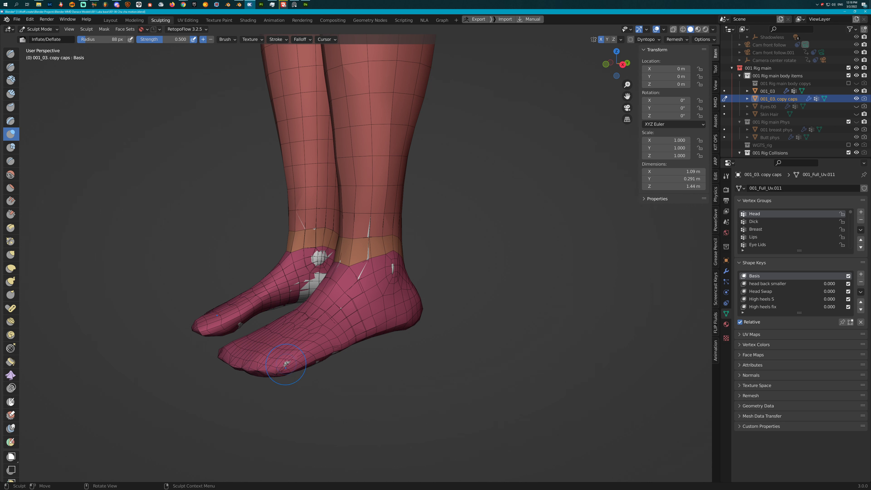
drag(364, 268, 360, 275)
drag(370, 238, 384, 218)
click(382, 208)
Inflate the heels, inner ankles and soles of both feet until they cover the original body underneath.
mouse_move(301, 220)
middle_down()
mouse_move(454, 305)
mouse_move(461, 295)
middle_up()
scroll(455, 305, up, 1)
drag(492, 330, 520, 353)
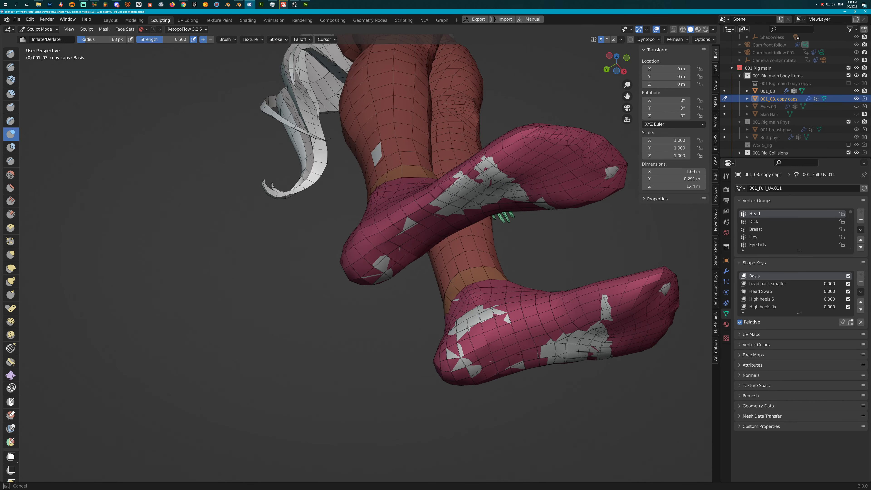
drag(408, 223, 377, 267)
drag(480, 374, 452, 351)
mouse_move(484, 314)
mouse_down()
mouse_move(457, 316)
mouse_move(471, 314)
mouse_up()
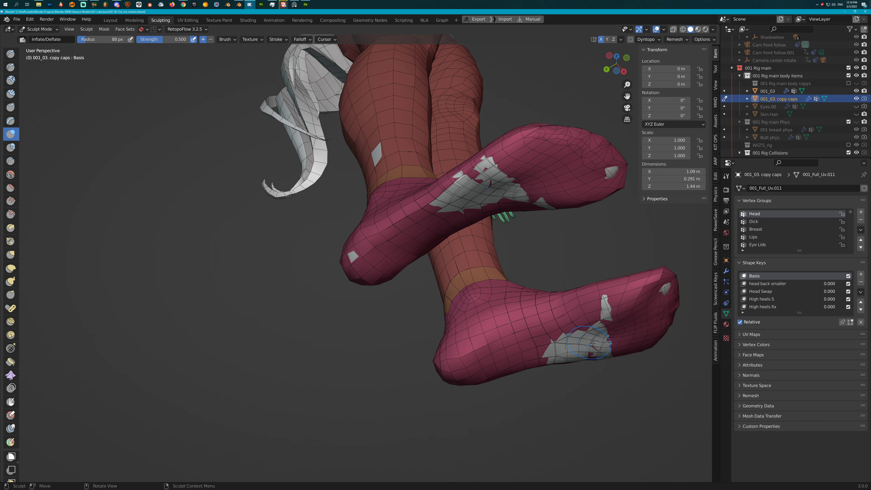
mouse_move(593, 344)
mouse_down()
mouse_move(602, 308)
mouse_move(606, 314)
mouse_move(564, 347)
mouse_move(614, 348)
mouse_move(624, 328)
mouse_up()
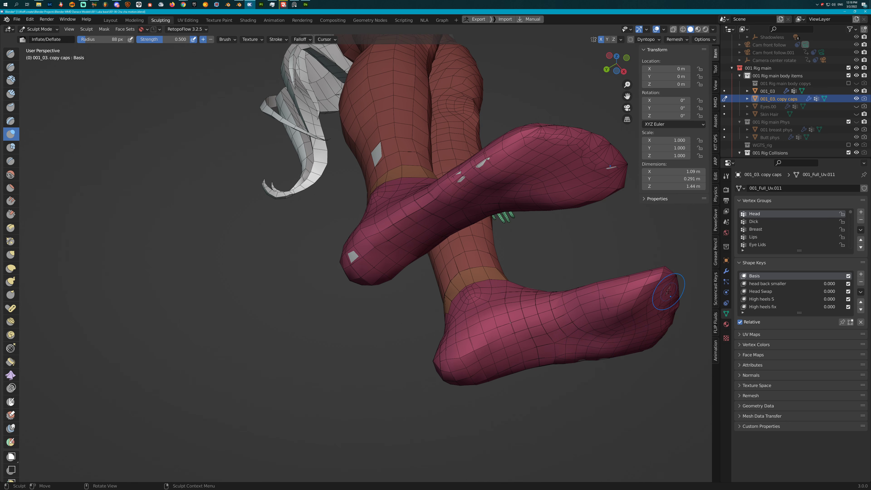
Inspect the sculpted feet, and play the animation in the Layout workspace to check the capped body copy, returning to frame 0.
middle_drag(632, 288, 462, 351)
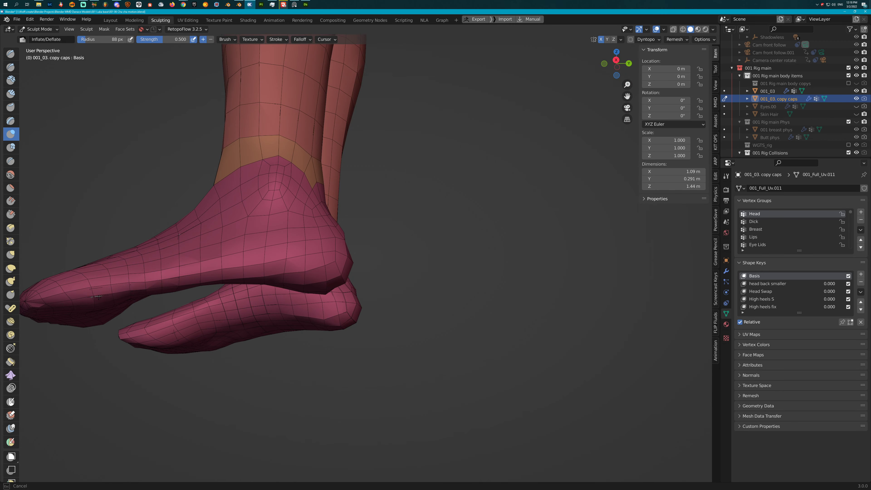
middle_drag(151, 293, 386, 210)
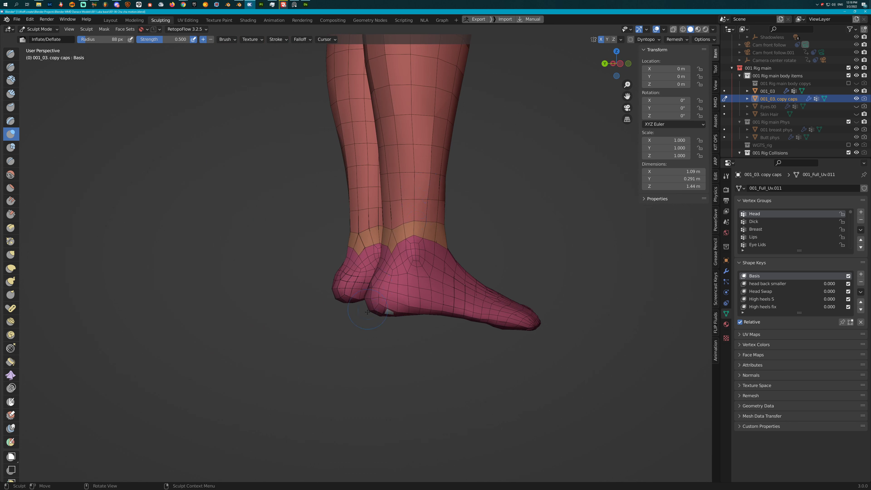
middle_drag(392, 311, 371, 305)
scroll(371, 305, down, 10)
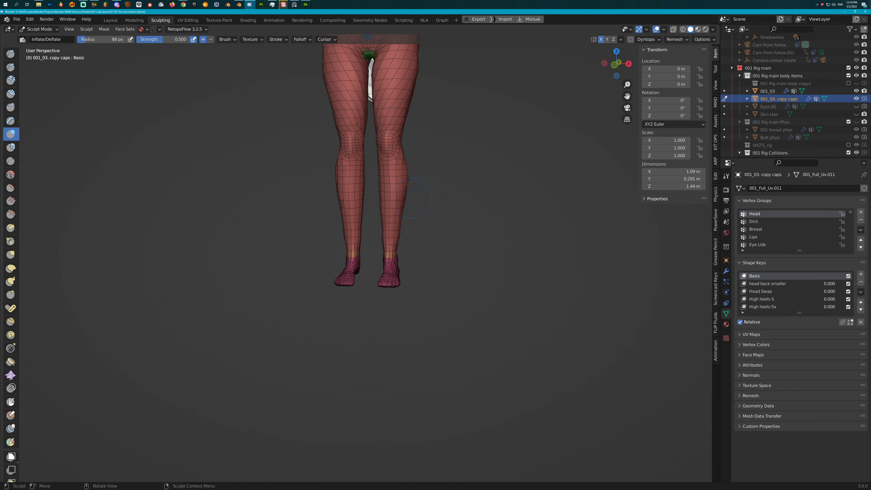
shift+middle_drag(422, 263, 442, 273)
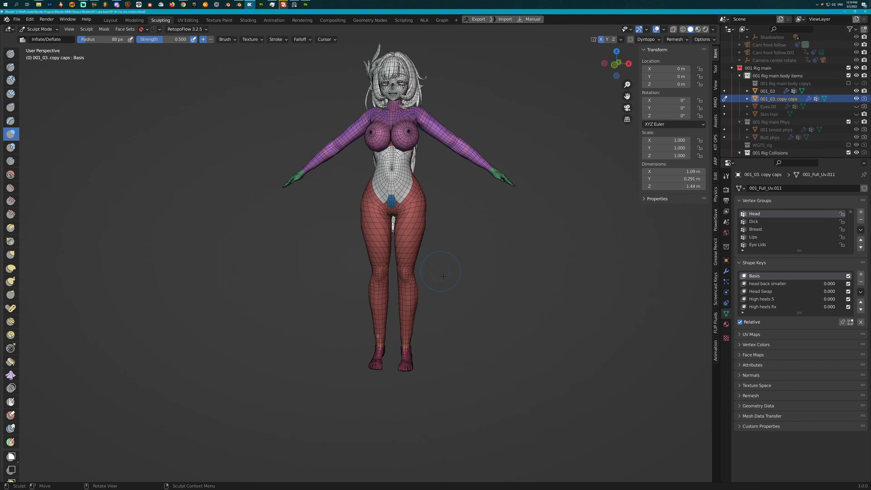
click(110, 20)
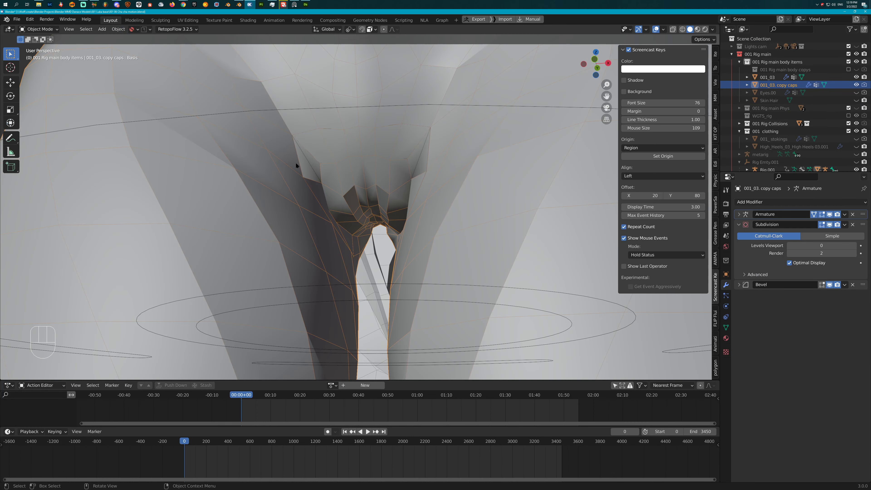
scroll(380, 206, down, 6)
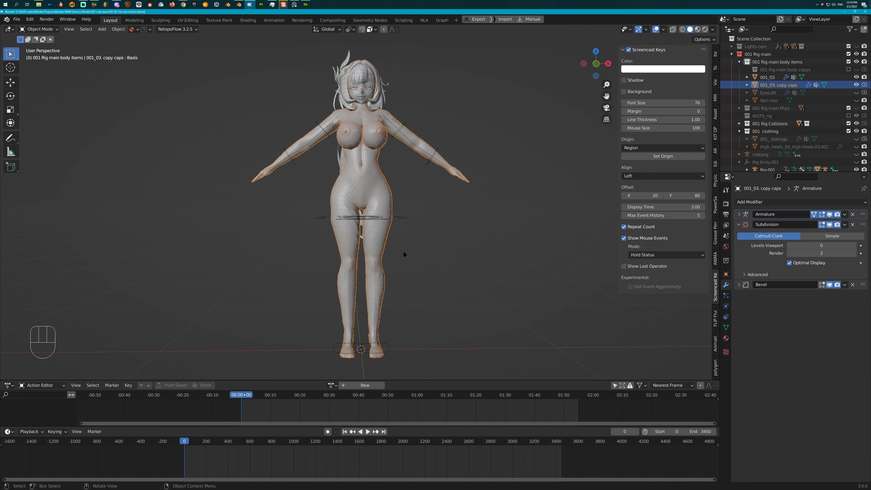
key(space)
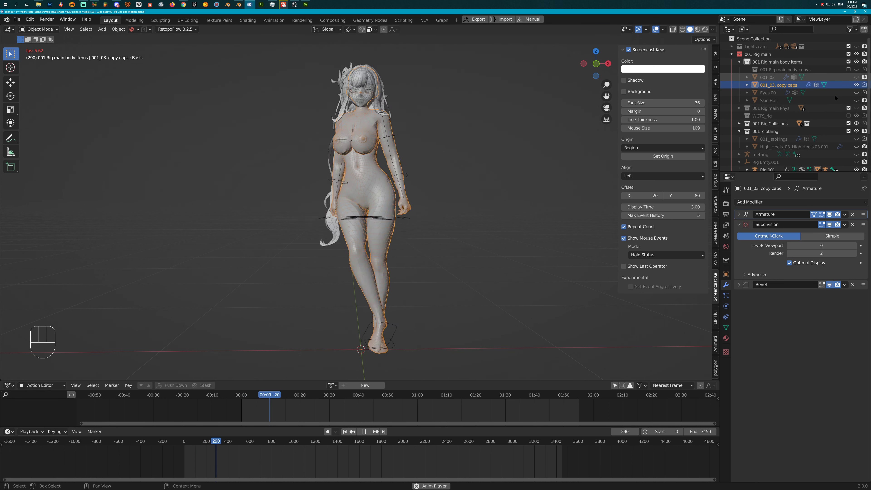
shift+middle_drag(380, 285, 371, 227)
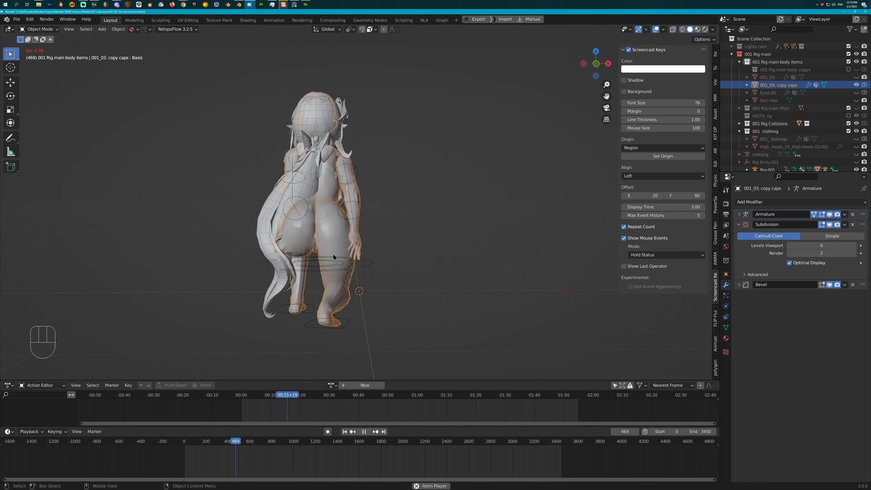
scroll(392, 226, down, 1)
middle_drag(392, 228, 377, 209)
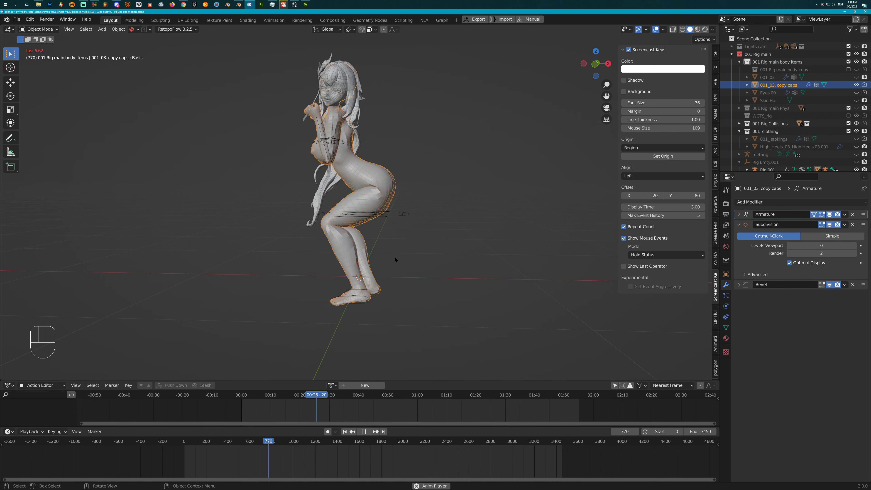
key(space)
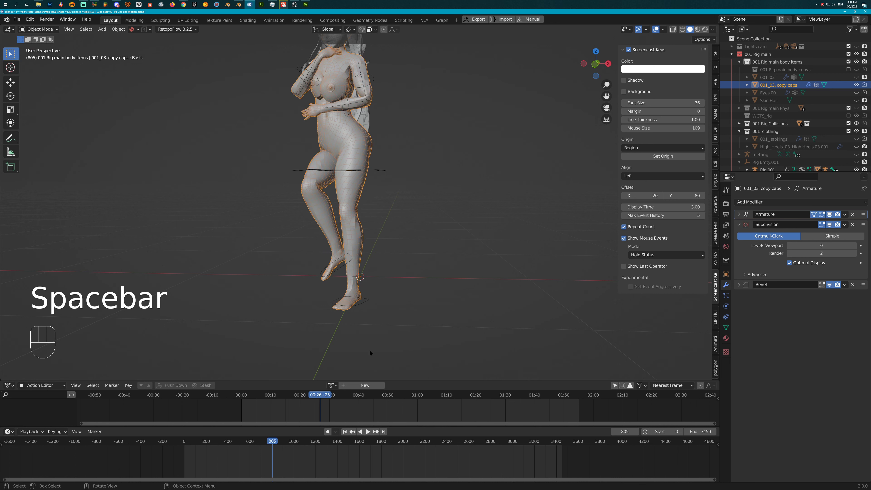
click(344, 431)
shift+middle_drag(385, 271, 427, 245)
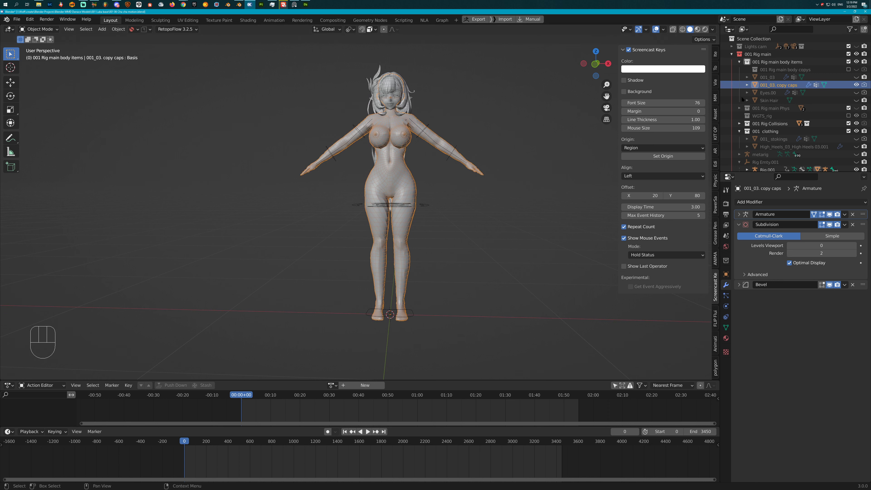
scroll(397, 196, up, 2)
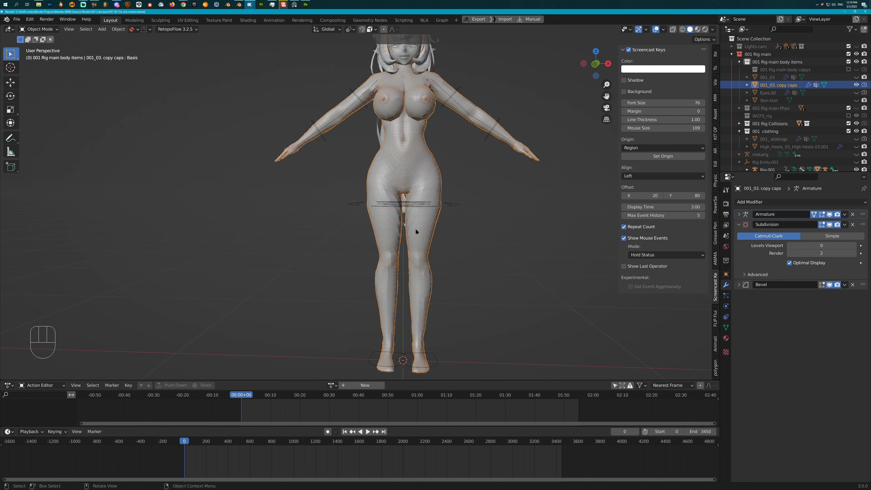
shift+middle_drag(442, 298, 346, 192)
middle_drag(345, 146, 444, 157)
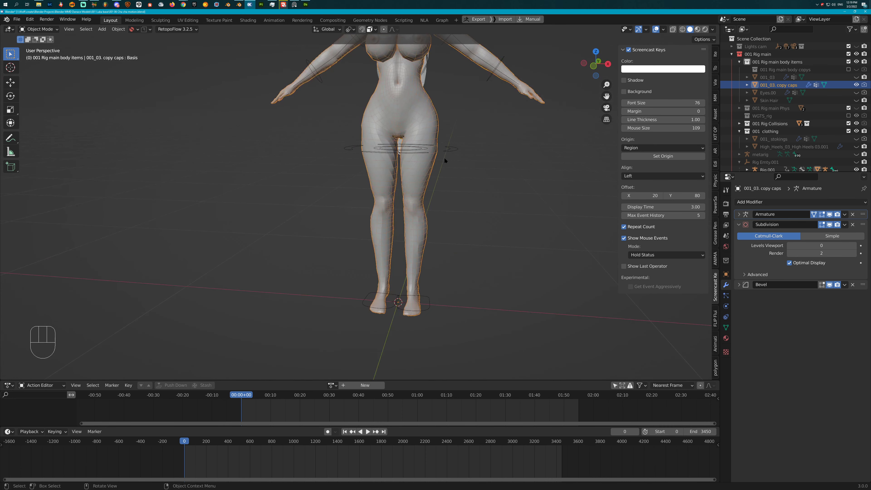
scroll(428, 192, down, 2)
middle_drag(428, 192, 399, 166)
scroll(425, 190, up, 2)
shift+middle_drag(421, 171, 427, 201)
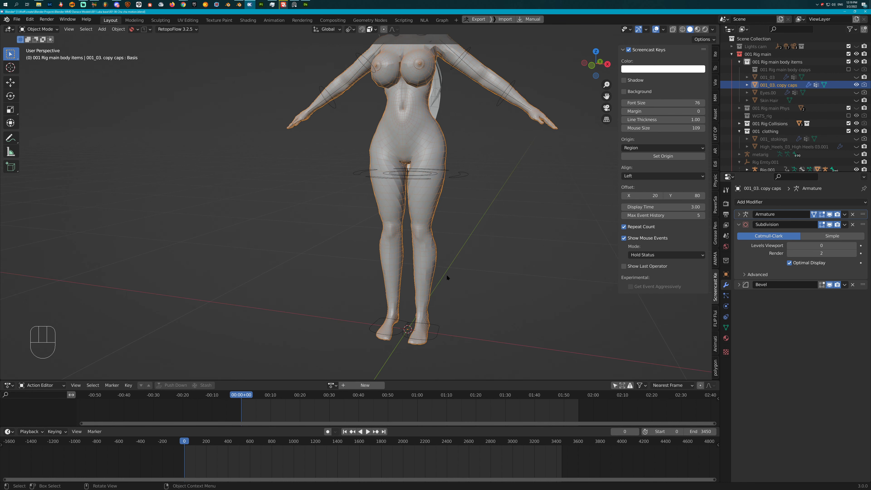
Save the project as its next numbered version with PowerSave.
click(149, 30)
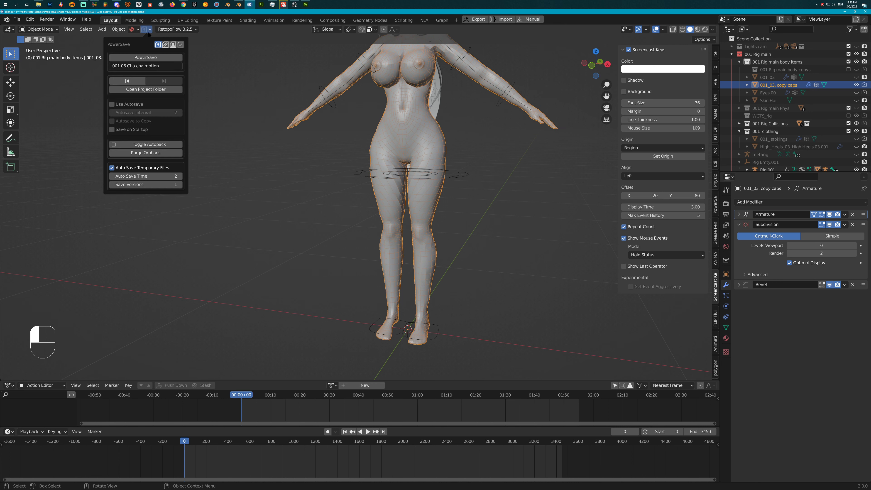
click(146, 56)
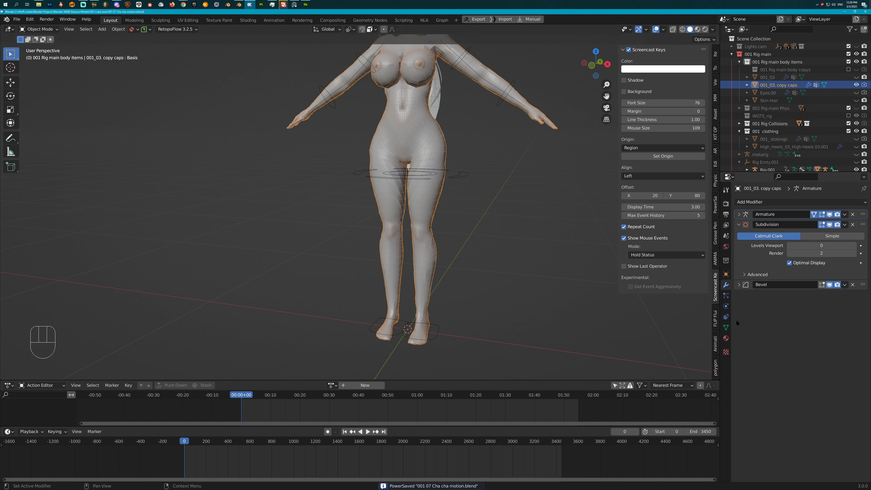
Remove all material slots from the capped body copy, including the 001 03 body material.
click(726, 338)
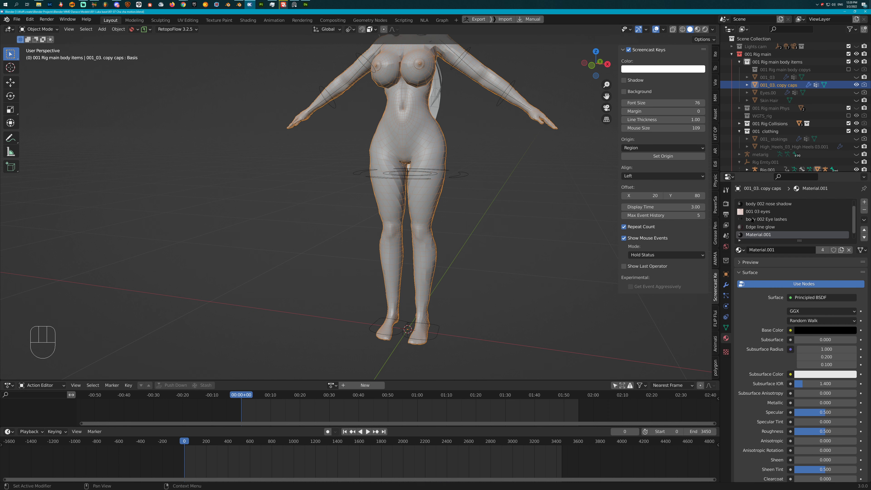
scroll(760, 218, up, 1)
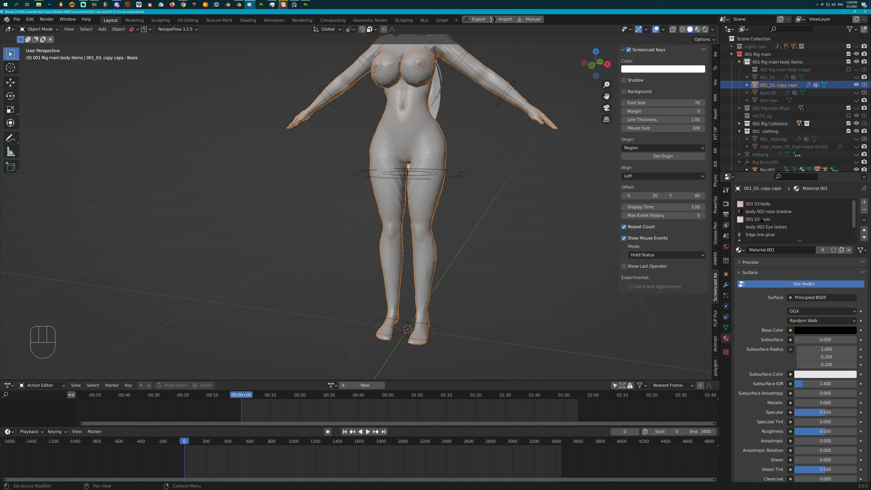
scroll(762, 218, down, 2)
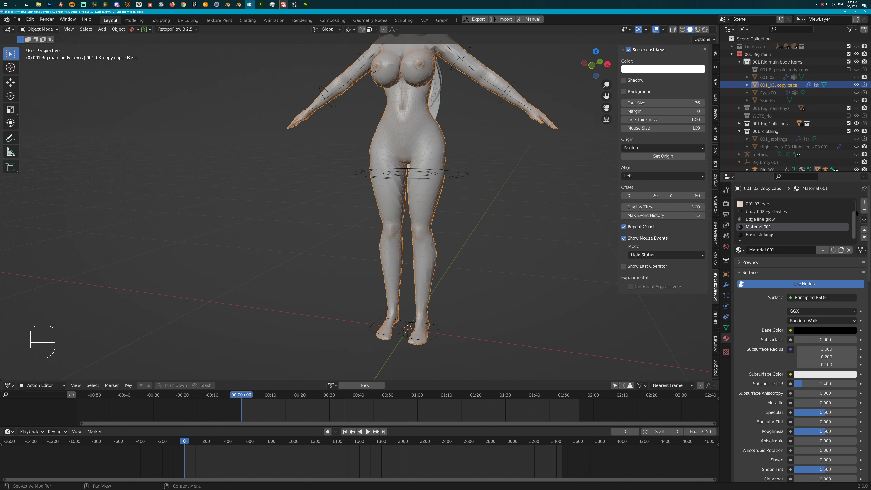
click(864, 210)
click(864, 210)
click(864, 210)
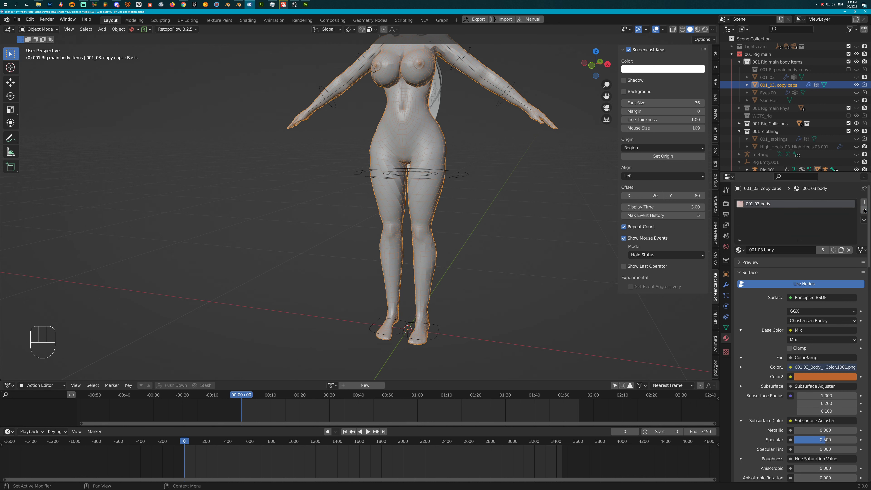
click(864, 210)
scroll(424, 243, down, 3)
middle_drag(424, 242, 449, 243)
scroll(444, 237, up, 4)
scroll(463, 245, down, 2)
scroll(449, 242, up, 2)
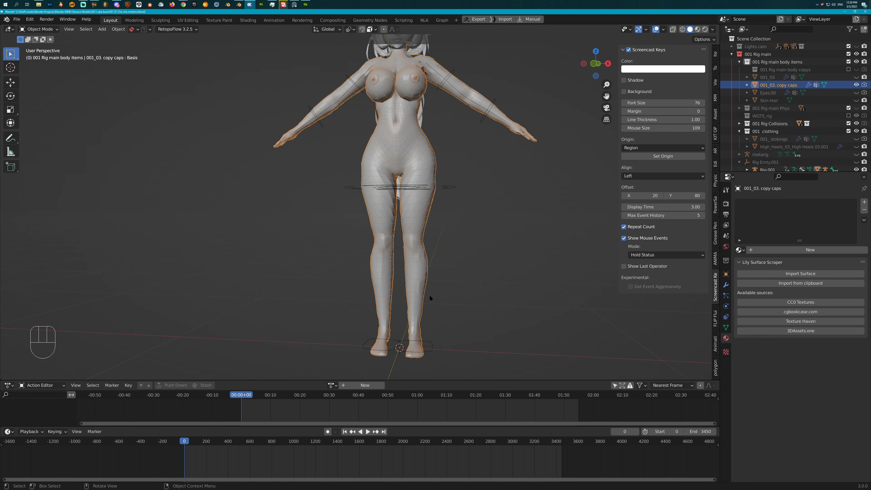
scroll(430, 309, down, 1)
mouse_move(433, 307)
shift+middle_down()
mouse_move(449, 280)
mouse_move(433, 296)
shift+middle_up()
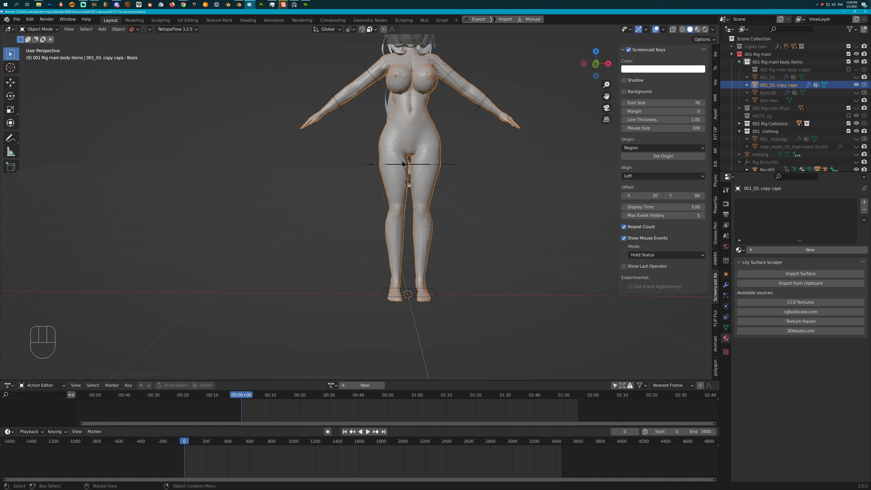
middle_drag(394, 158, 424, 195)
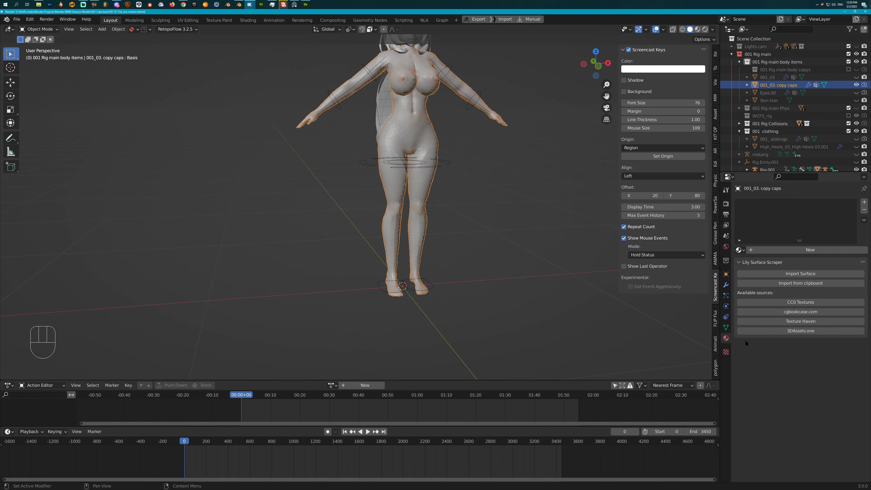
Set the capped body copy's High heels S shape key to 1.000 and check the raised feet.
click(726, 328)
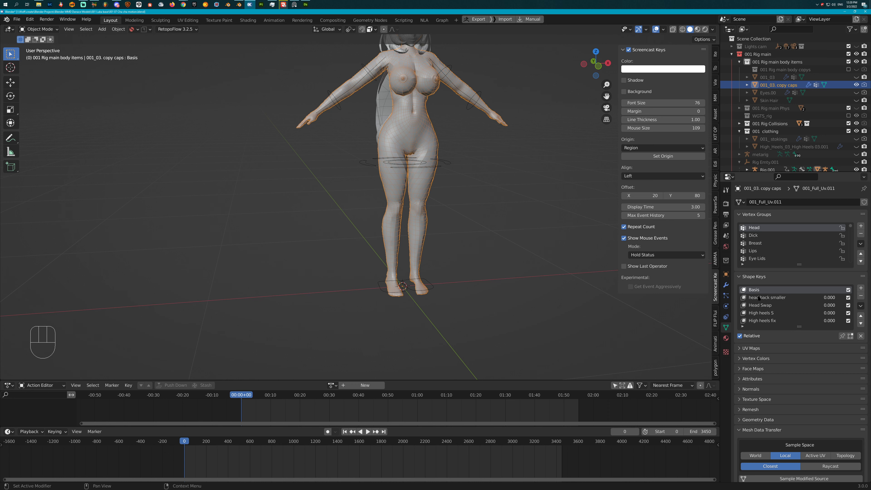
click(761, 312)
drag(821, 345, 867, 345)
middle_drag(499, 321, 412, 294)
scroll(401, 301, up, 6)
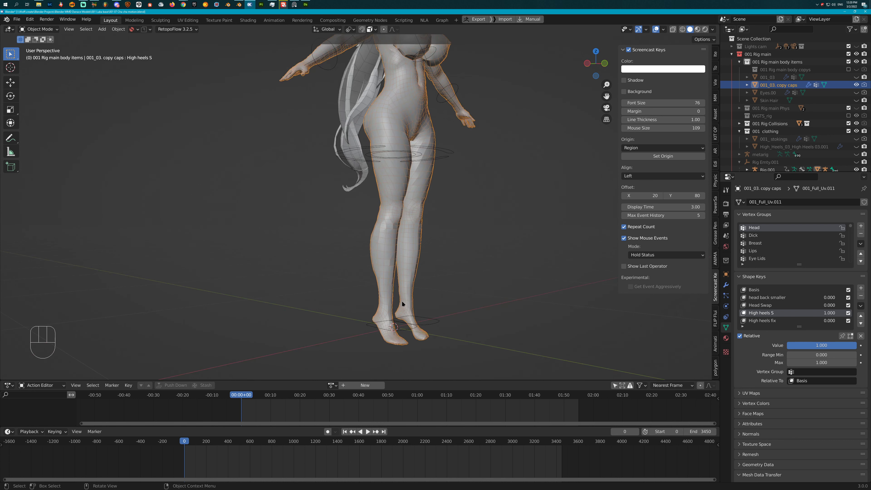
scroll(443, 334, down, 6)
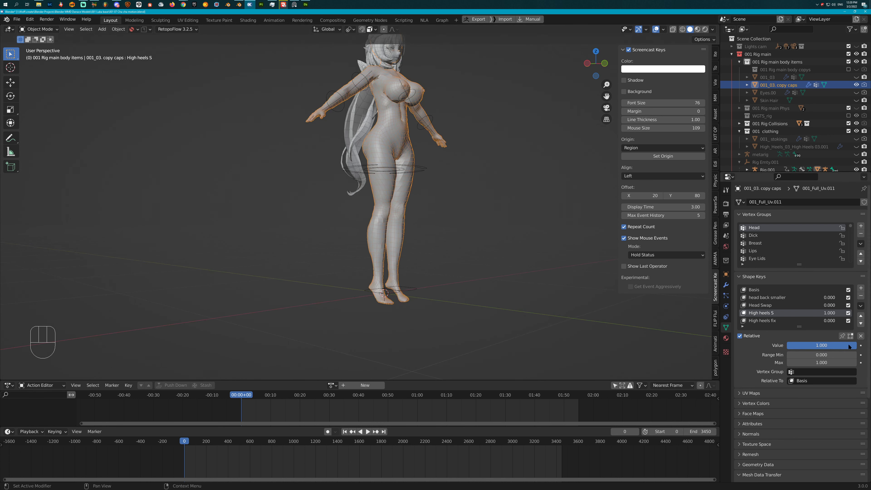
Insert a keyframe on the High heels S shape key value at frame 0.
right_click(860, 346)
mouse_move(847, 345)
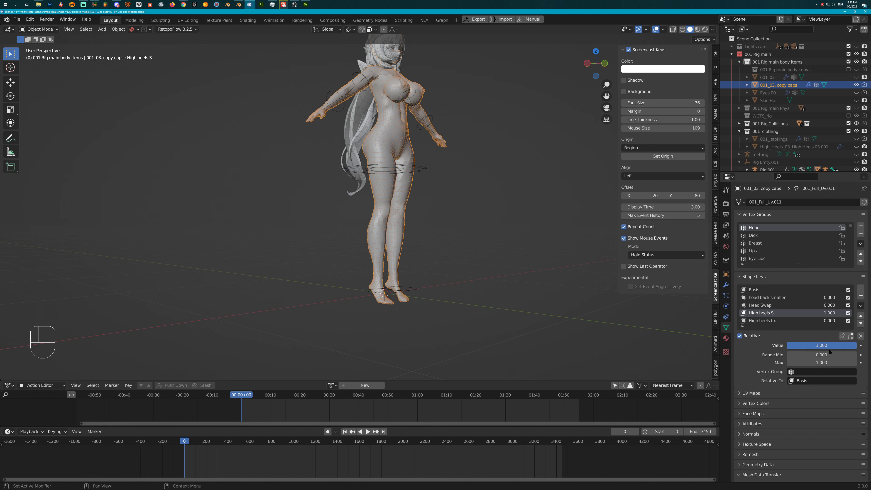
click(860, 346)
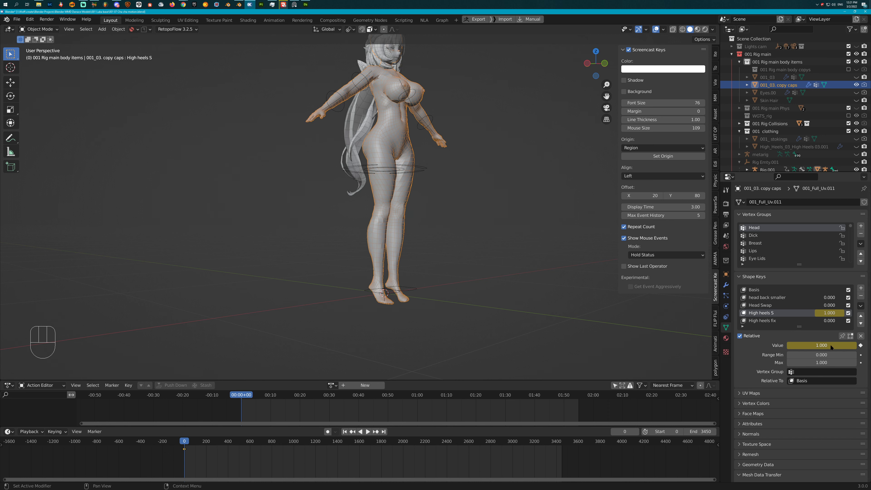
Compare the capped body copy's feet with the High heels S shape key at 0.000 and at 1.000.
mouse_move(410, 293)
middle_down()
mouse_move(431, 292)
mouse_move(395, 295)
middle_up()
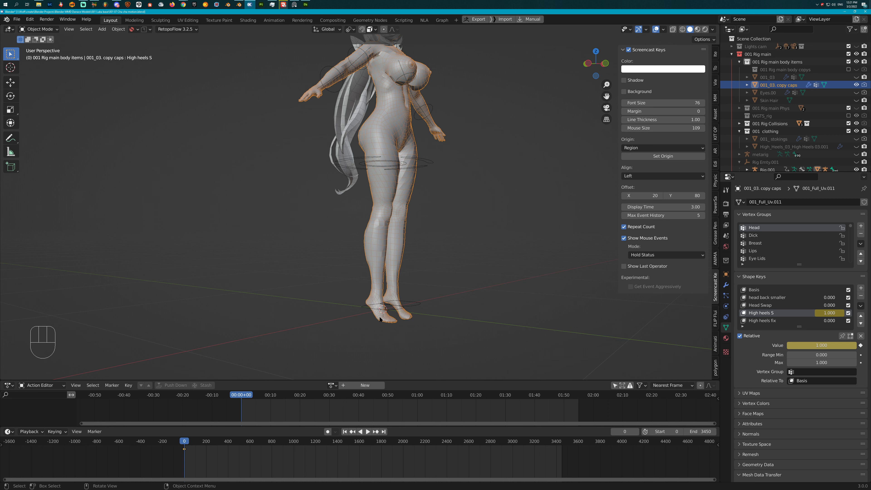
drag(843, 344, 787, 344)
middle_drag(511, 313, 452, 309)
drag(799, 345, 865, 347)
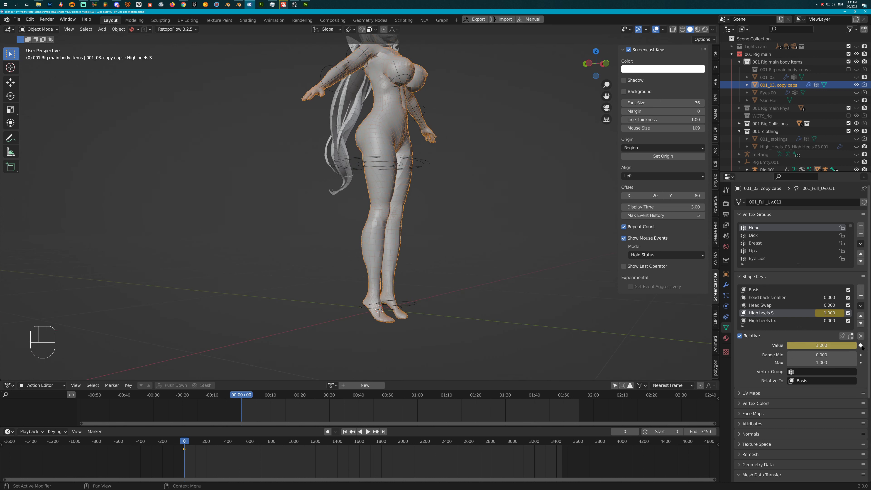
middle_drag(450, 316, 351, 311)
middle_drag(419, 316, 472, 312)
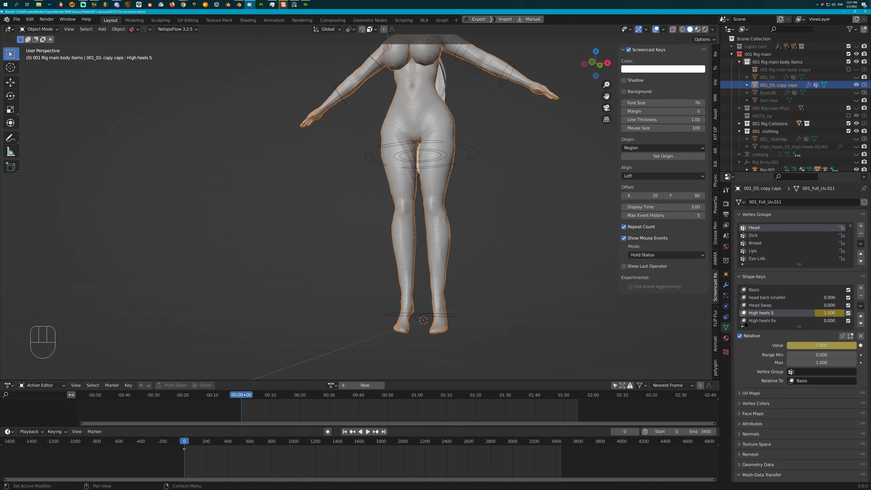
Set the High heels S shape key of the capped body copy to 0.000 and save the project.
drag(840, 345, 787, 341)
scroll(489, 257, down, 3)
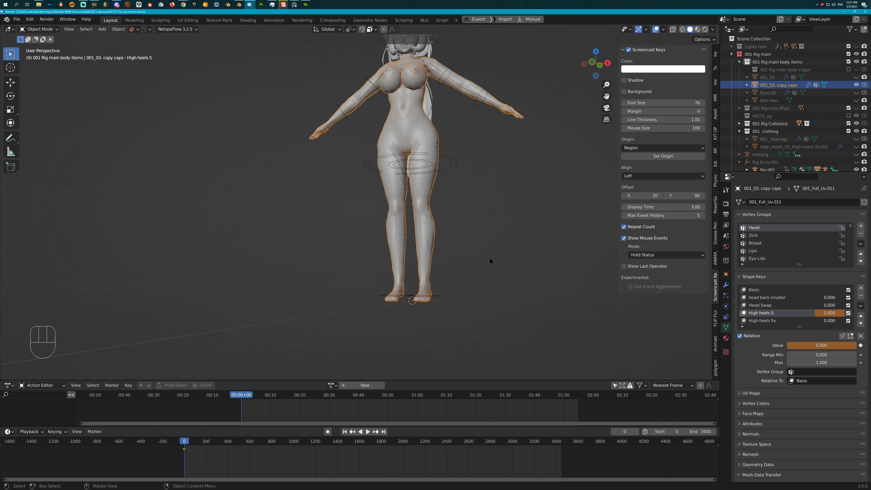
shift+middle_drag(489, 257, 433, 242)
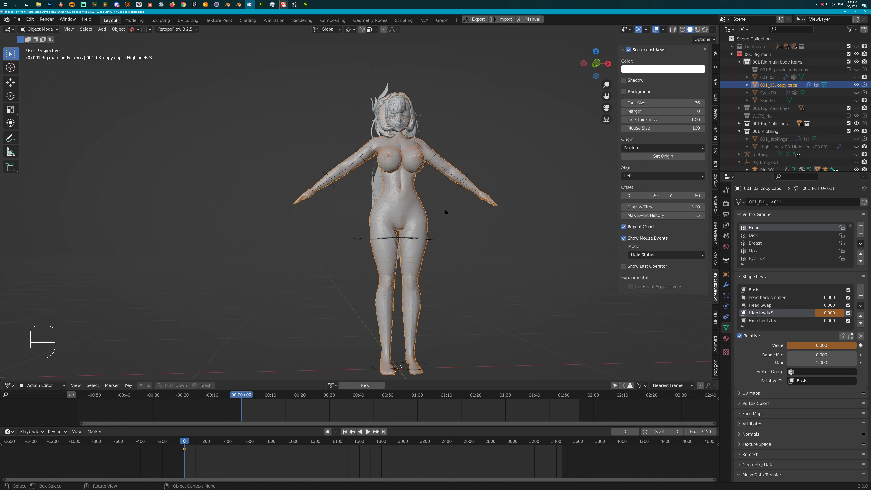
middle_drag(446, 202, 462, 213)
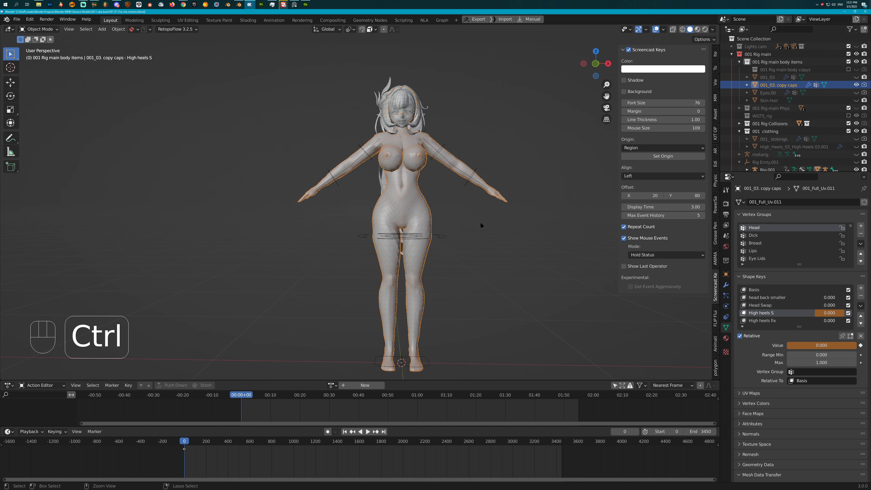
key(ctrl+s)
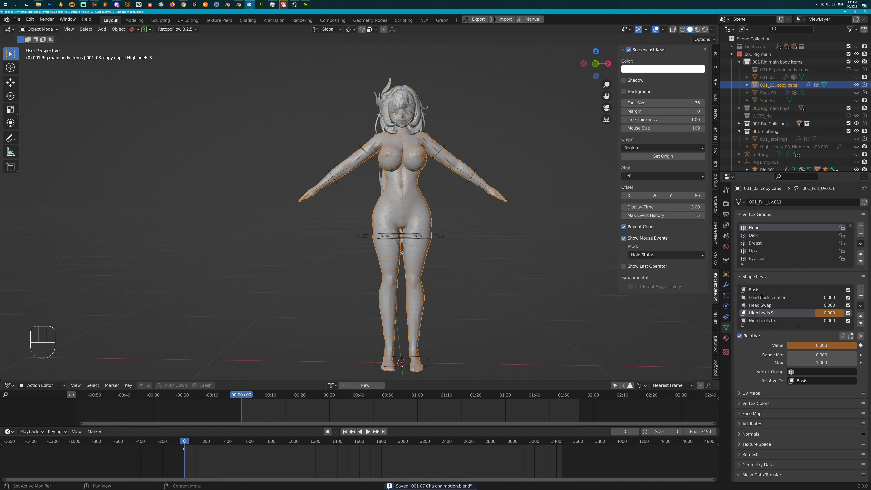
Set the capped body copy's Subdivision viewport level to 2 and check the smoothed mesh.
click(725, 284)
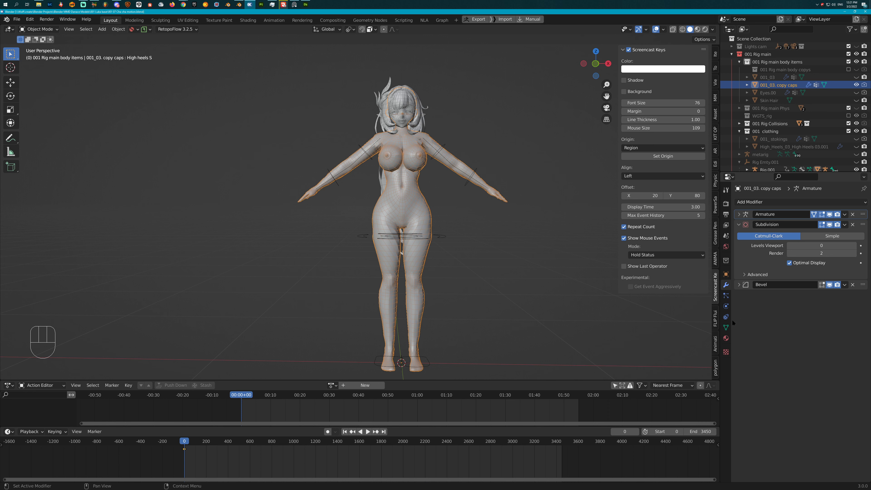
click(726, 328)
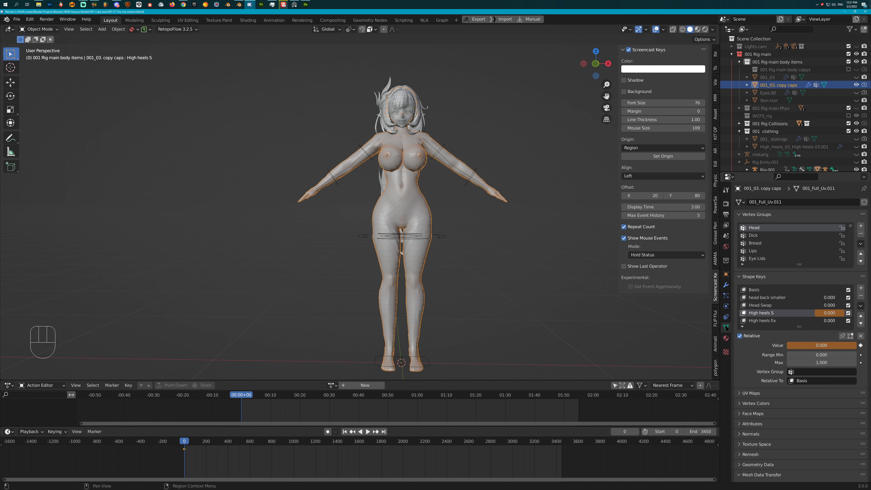
click(726, 285)
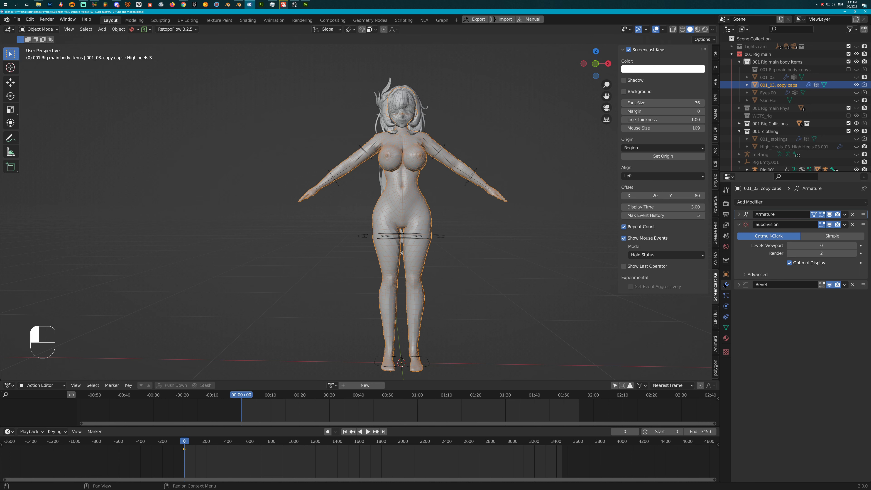
click(854, 245)
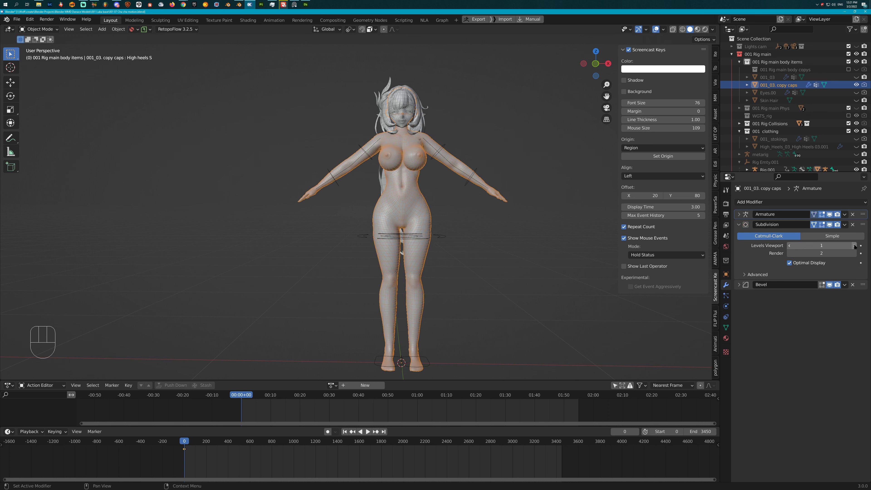
click(854, 245)
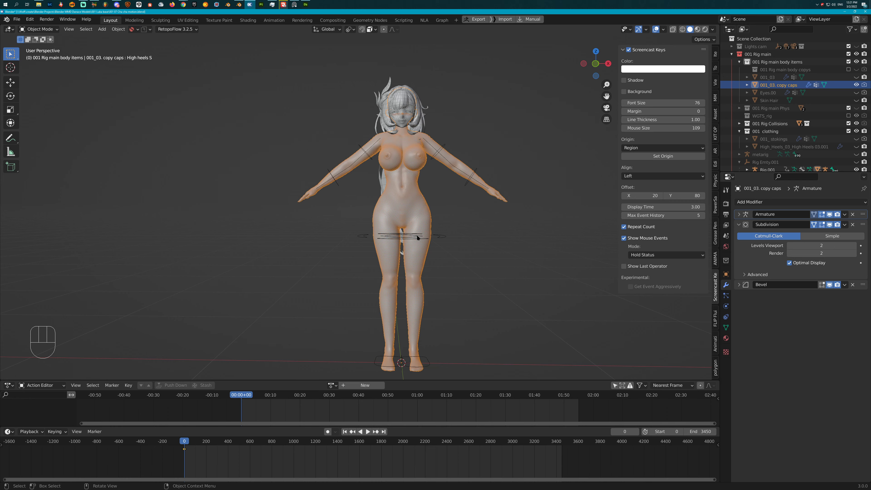
scroll(417, 236, up, 2)
middle_drag(433, 232, 464, 244)
scroll(442, 210, up, 3)
scroll(481, 207, down, 5)
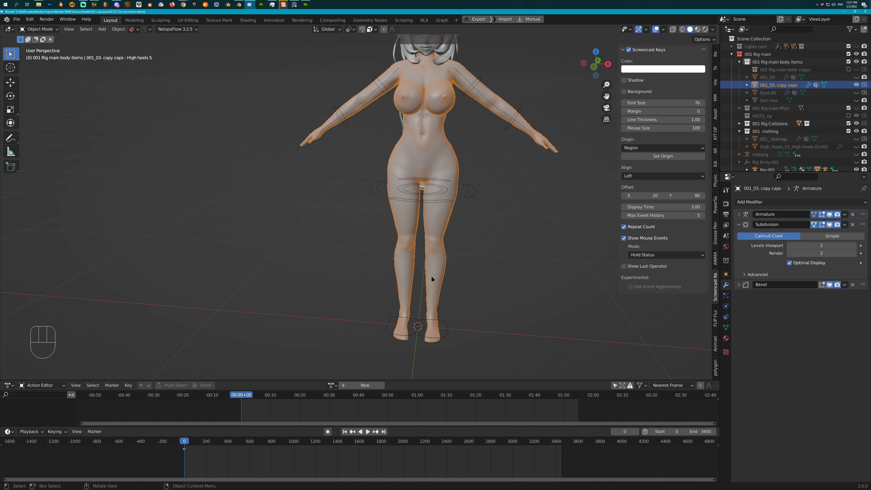
middle_drag(419, 280, 428, 200)
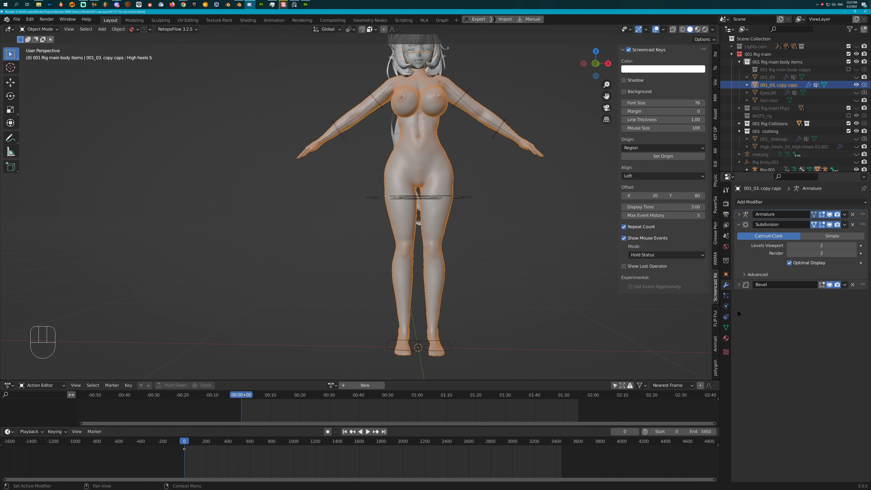
Try to apply the Subdivision modifier on the capped body copy.
click(725, 328)
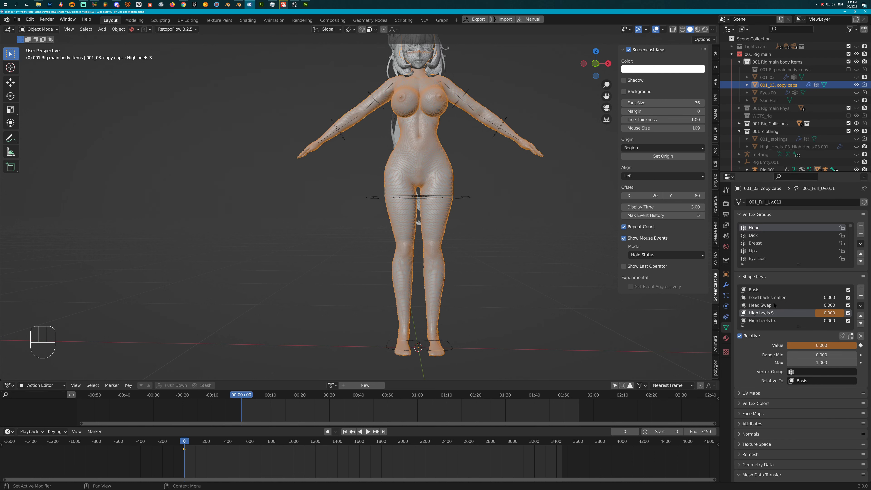
middle_drag(463, 287, 429, 276)
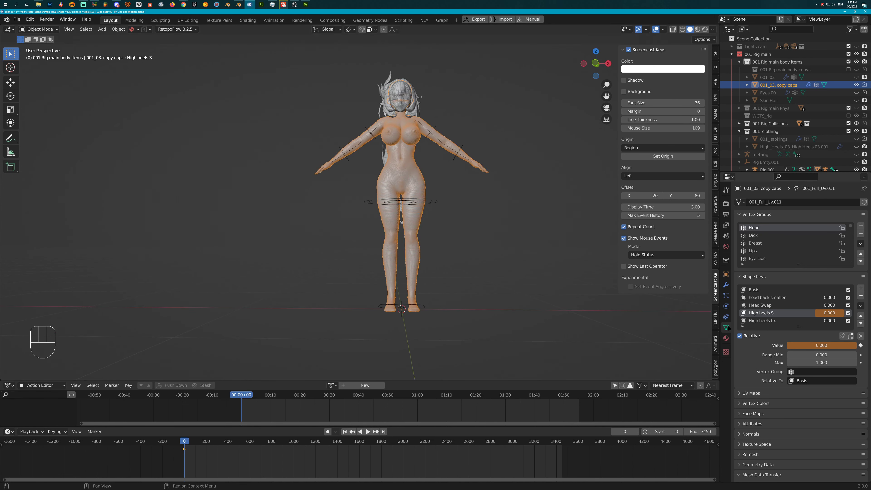
click(726, 285)
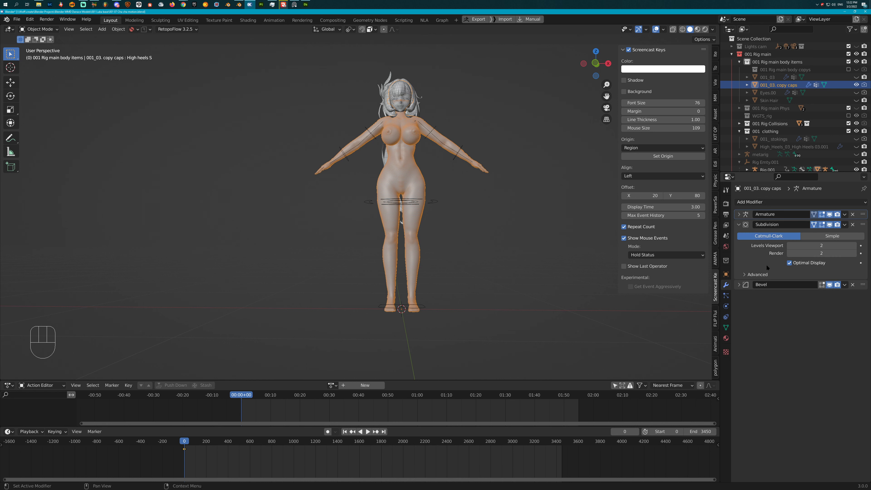
click(844, 225)
click(818, 234)
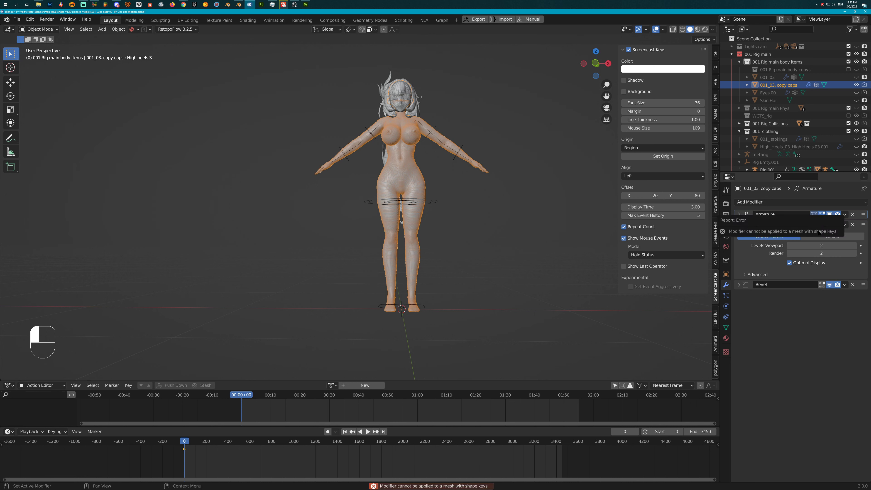
click(789, 231)
middle_drag(457, 222, 484, 265)
scroll(466, 240, up, 3)
scroll(471, 259, down, 2)
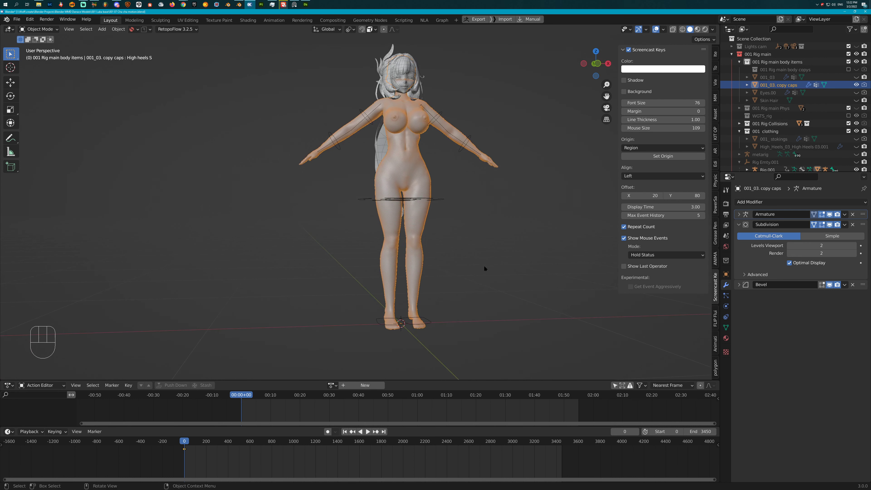
Delete all shape keys from the capped body copy.
click(726, 327)
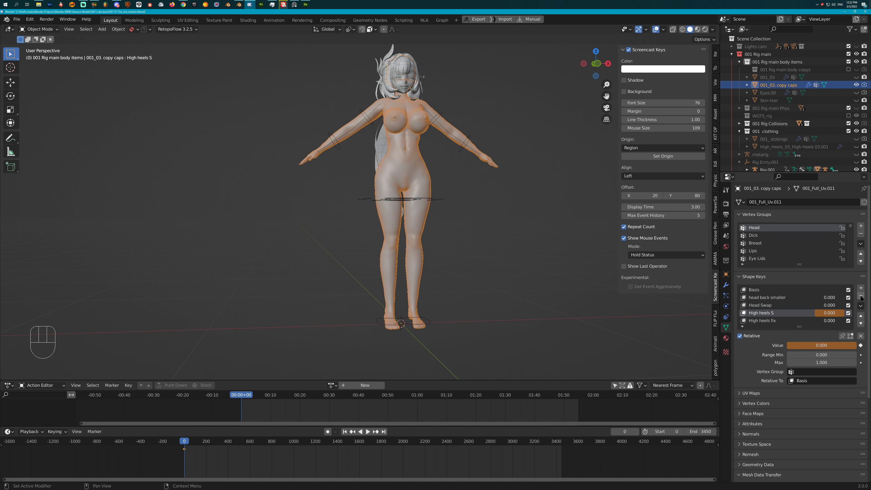
click(860, 305)
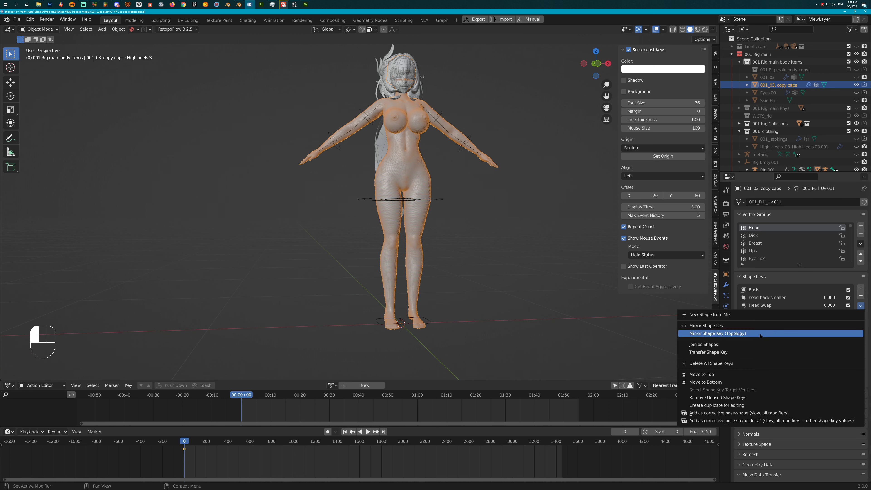
click(731, 365)
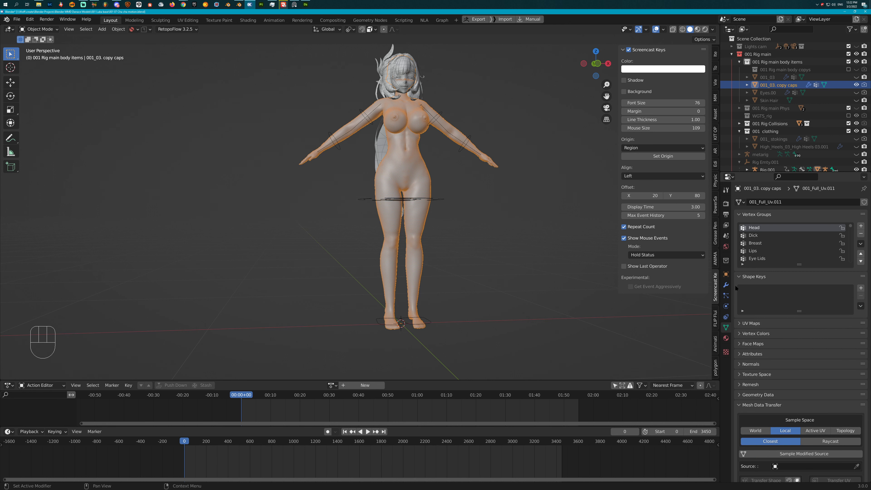
Apply the Subdivision modifier to the capped body copy's mesh.
click(725, 284)
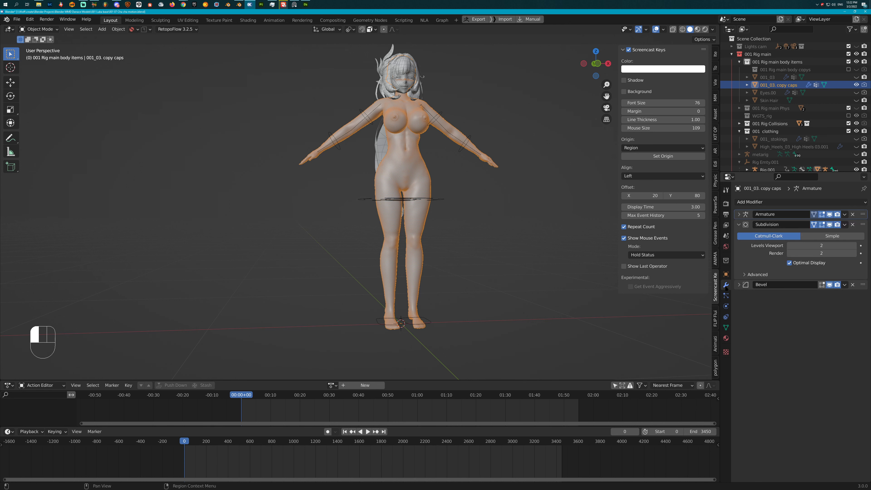
click(845, 225)
click(818, 236)
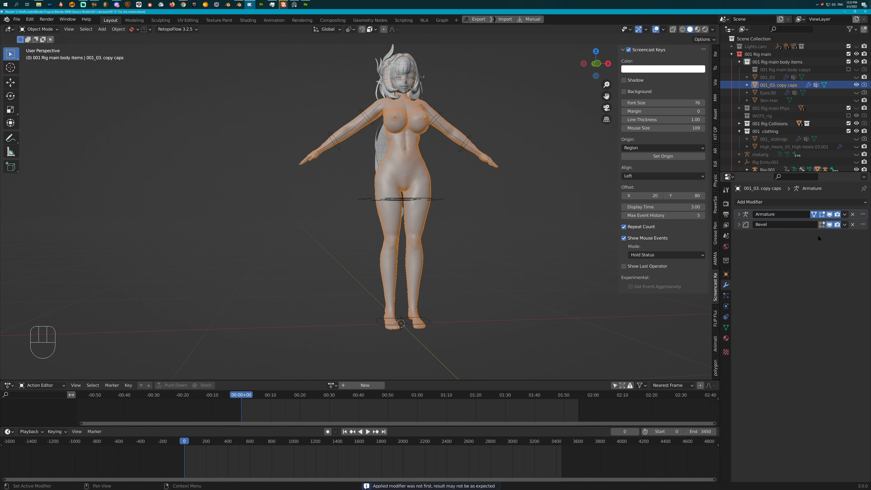
key(g)
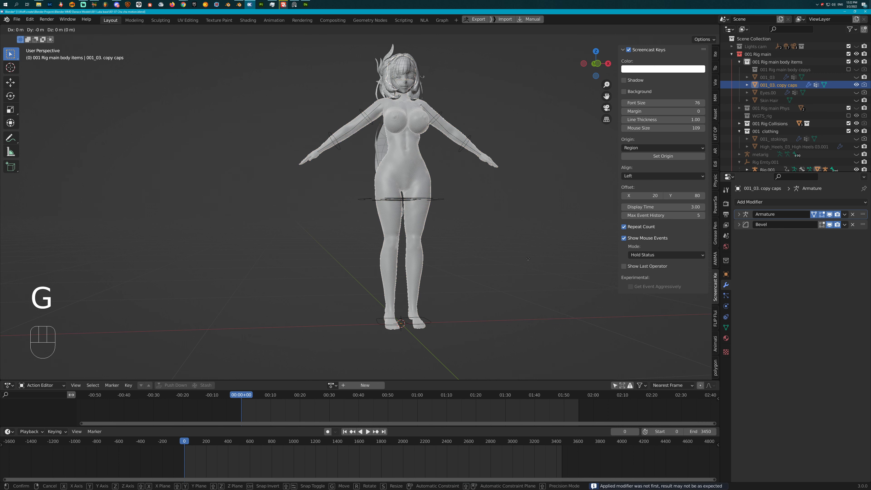
right_click(500, 255)
middle_drag(497, 254, 464, 254)
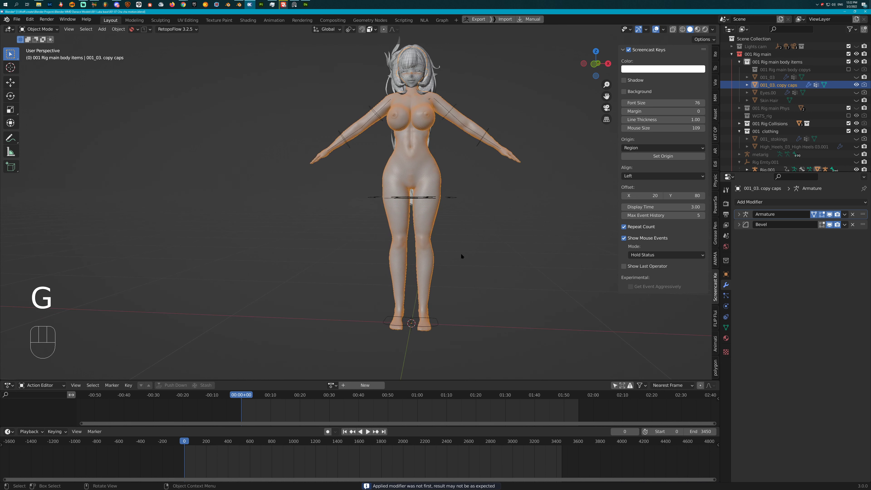
key(g)
right_click(497, 256)
click(415, 217)
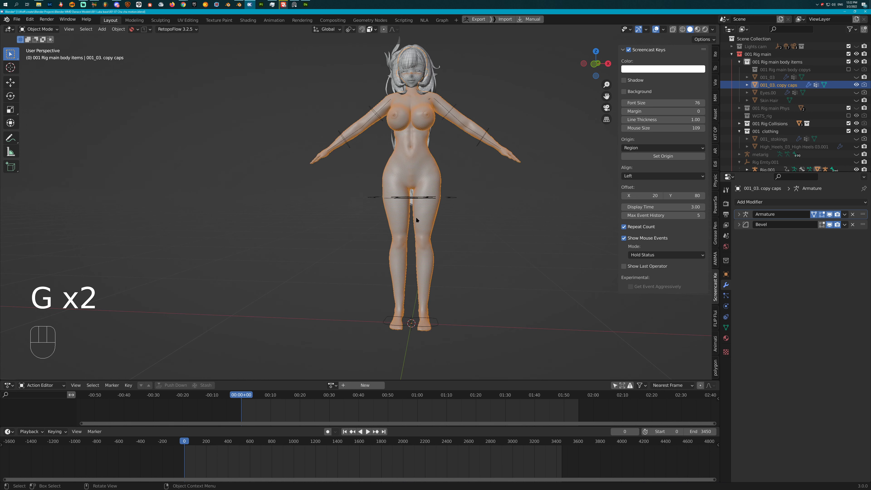
Start a Wavefront (.obj) export of the capped body copy and create a folder named OBJ in the 001 Luka base directory.
click(16, 19)
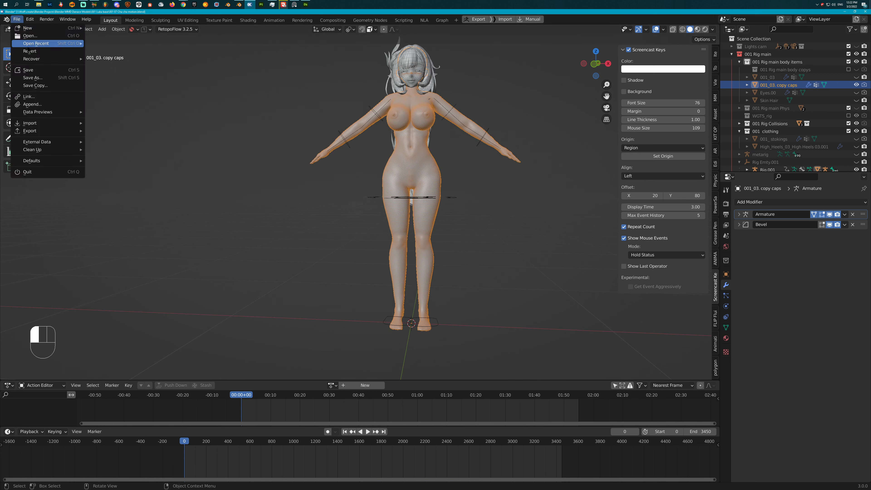
mouse_move(54, 128)
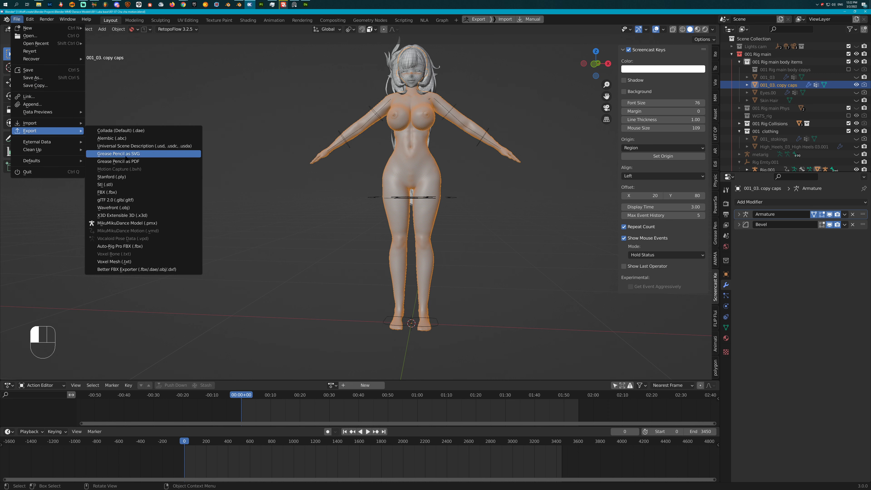
click(147, 207)
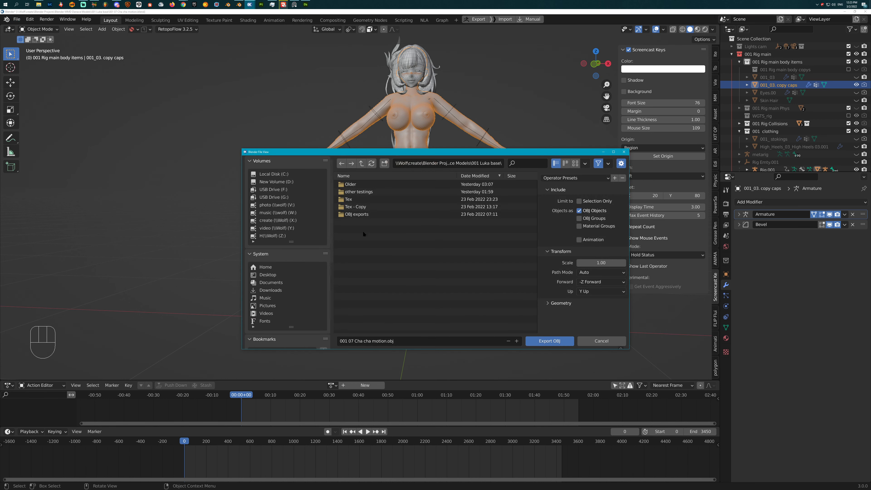
click(384, 163)
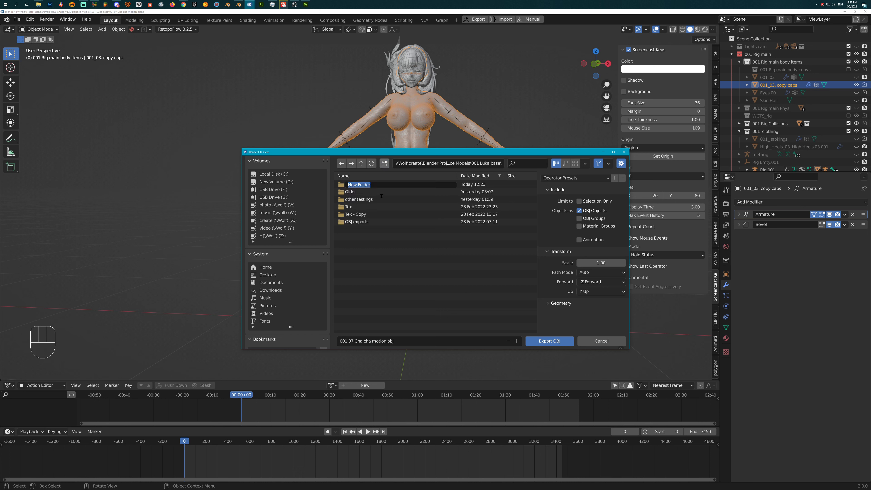
text(OBJ)
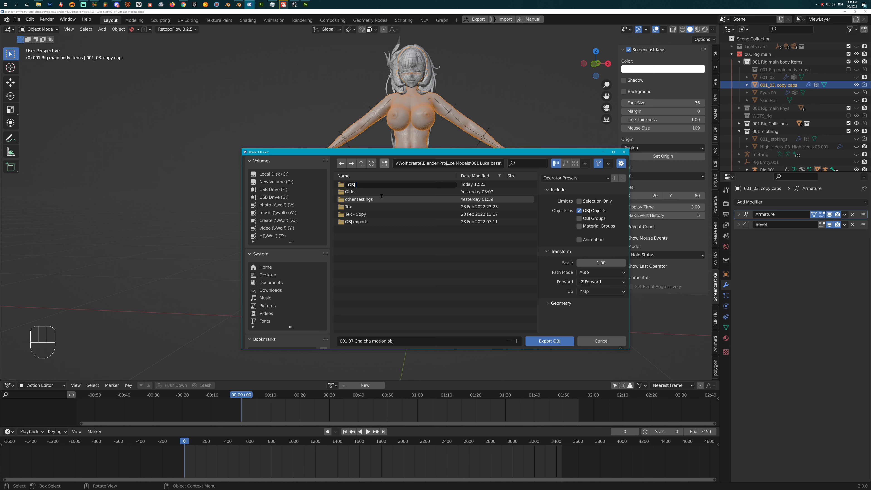
key(Return)
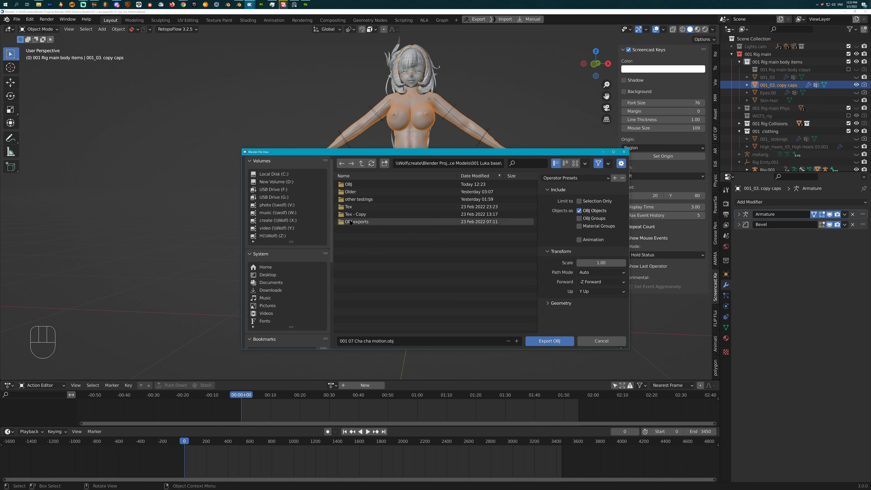
Choose the existing OBJ exports folder inside 001 Luka base as the export destination.
click(353, 223)
double_click(353, 222)
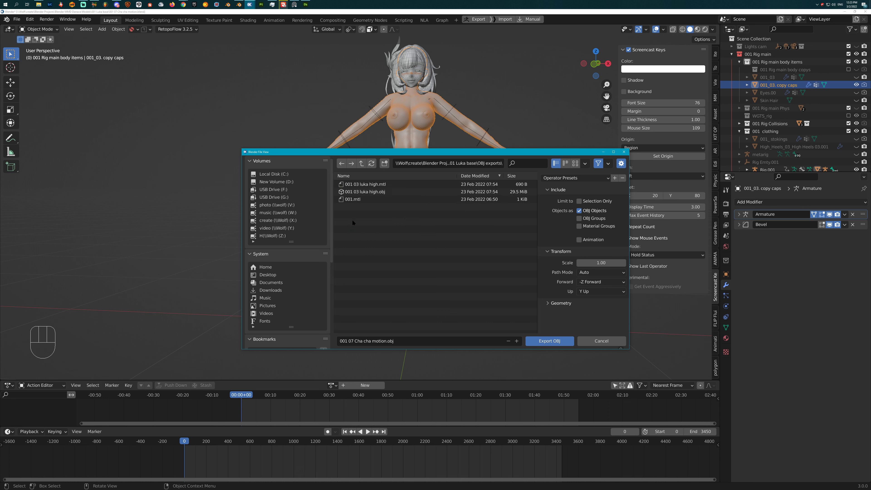
click(361, 164)
click(361, 164)
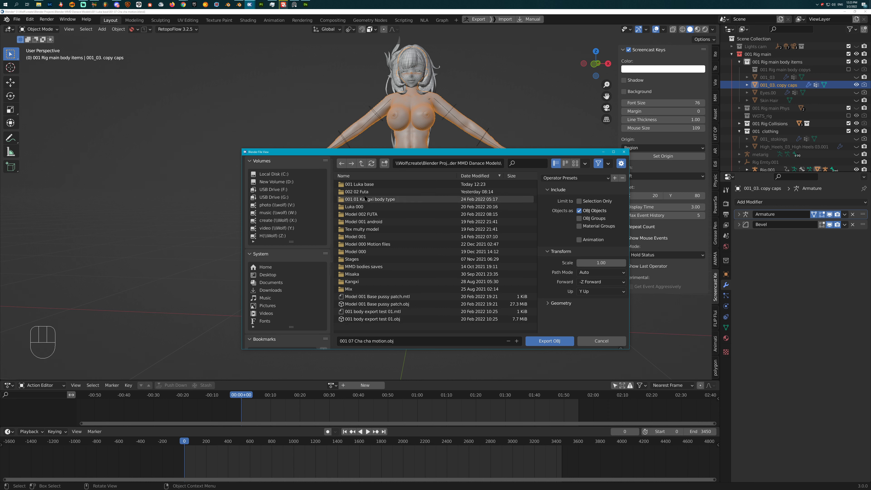
double_click(368, 186)
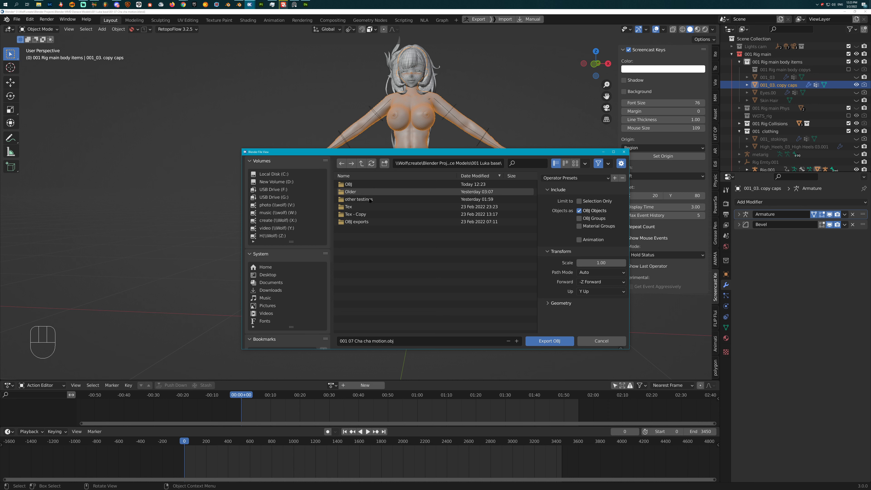
double_click(359, 222)
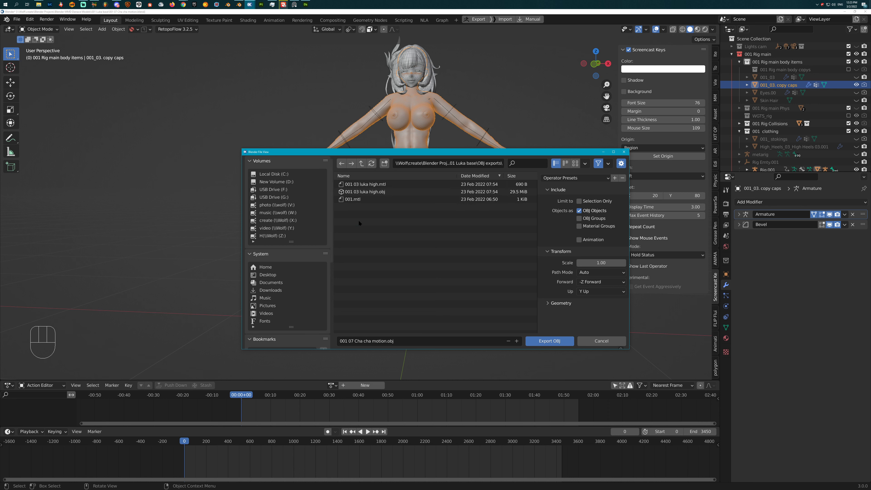